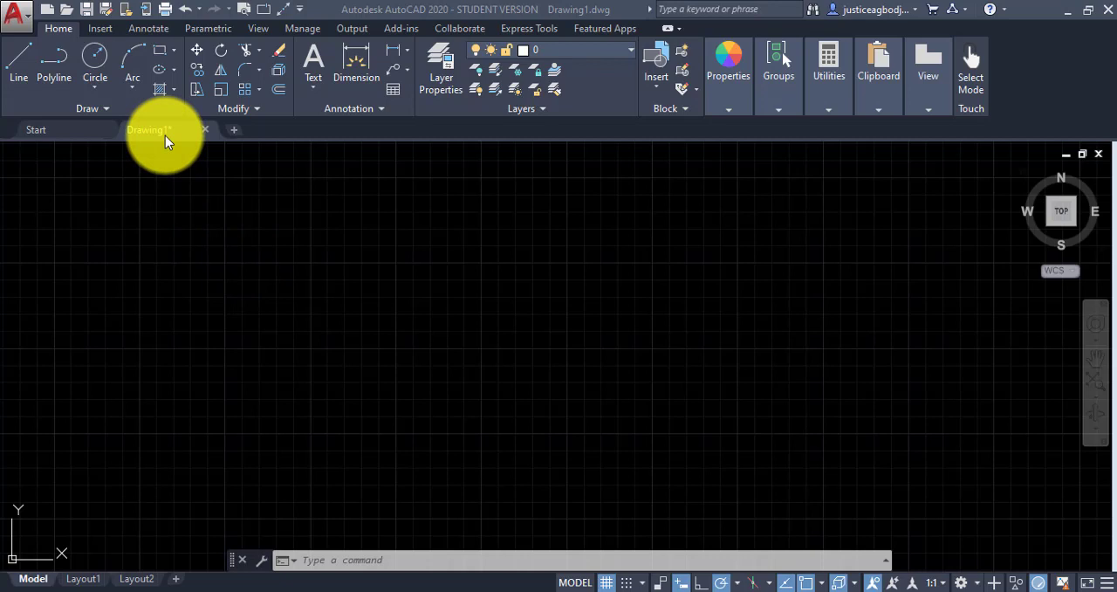
mouse_move(165, 135)
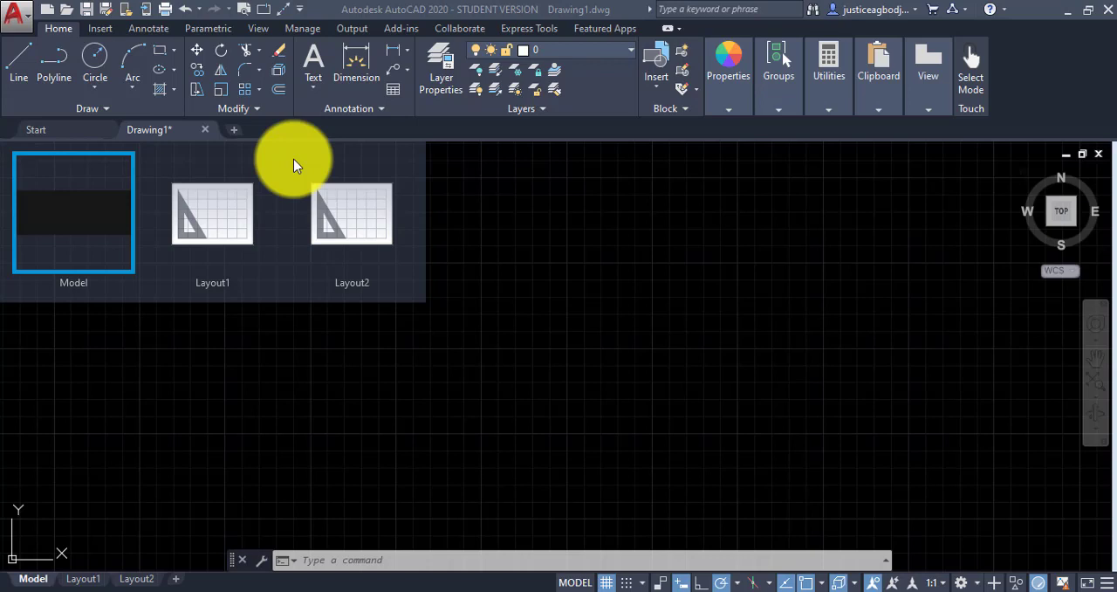
mouse_move(234, 204)
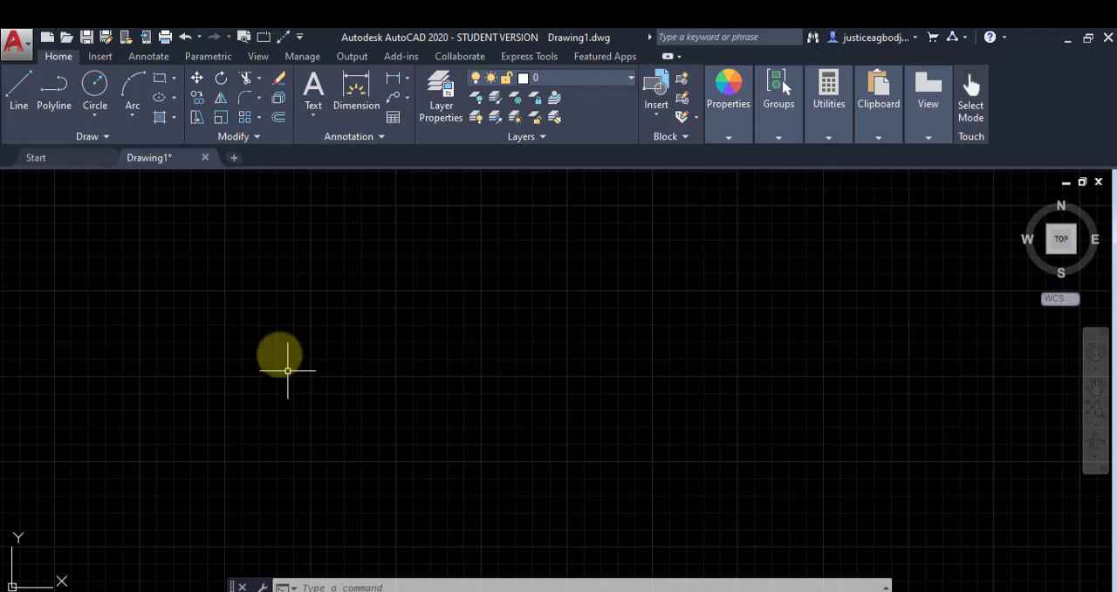
Step: Draw a first line segment 200 units long at a 30° angle in the empty drawing area
click(16, 103)
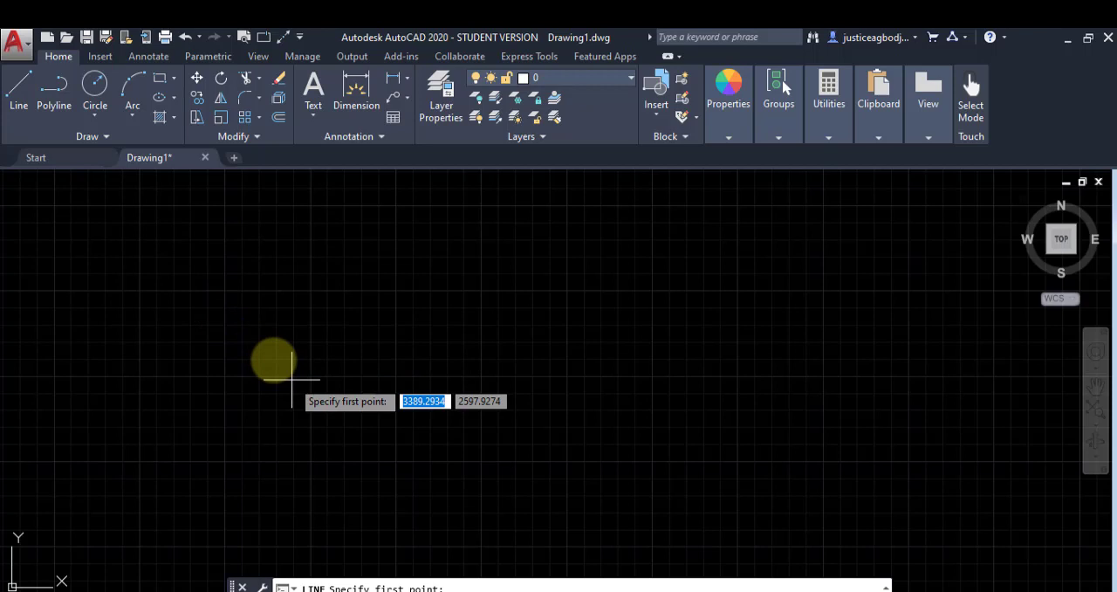
click(249, 333)
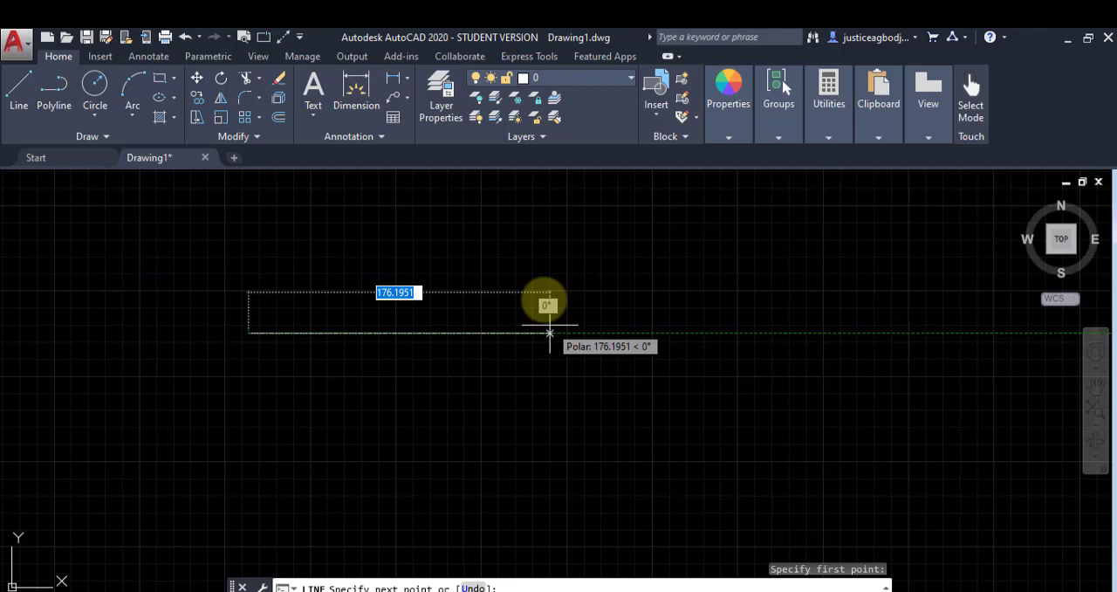
text(200)
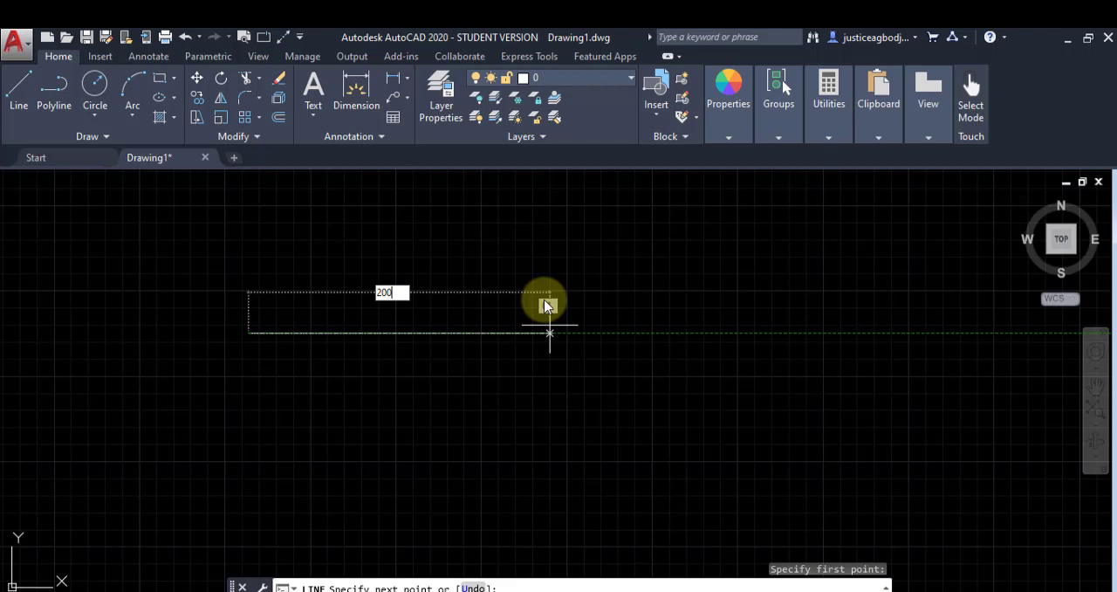
key(Tab)
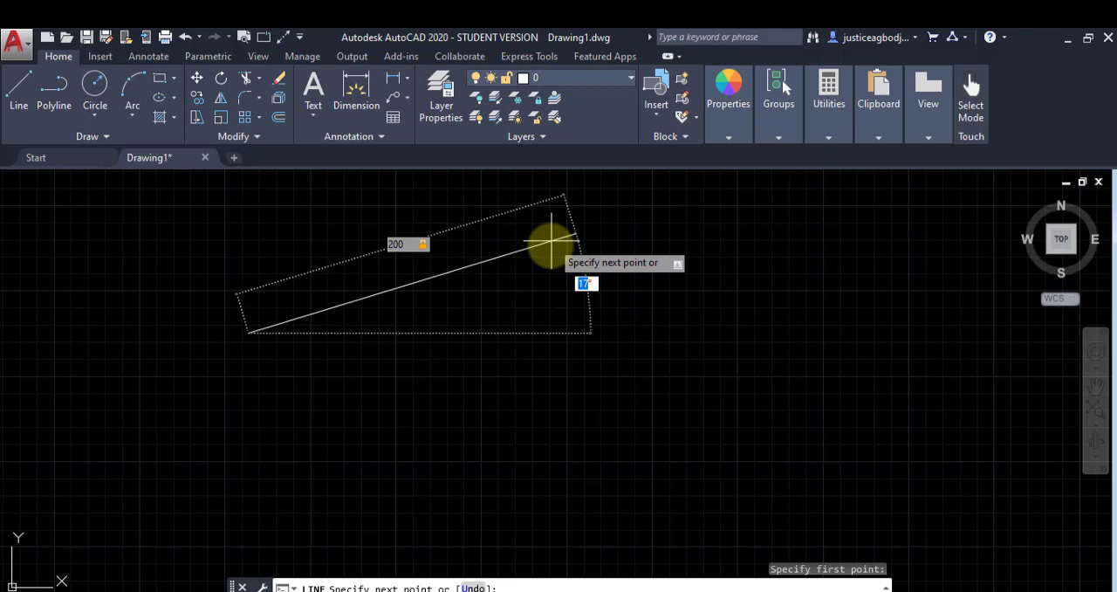
text(30)
key(Return)
Step: Add a segment sloping down from the line's upper end and another back to the start point to close the triangle, ending the Line command
mouse_move(548, 241)
middle_down()
mouse_move(631, 294)
mouse_move(576, 482)
mouse_move(614, 352)
middle_up()
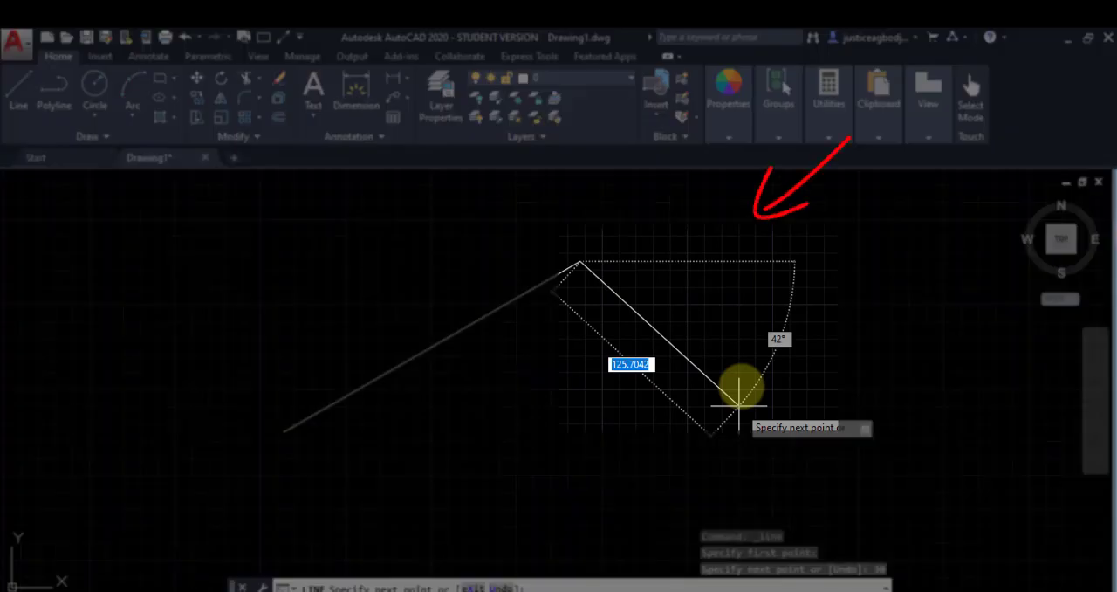
click(786, 417)
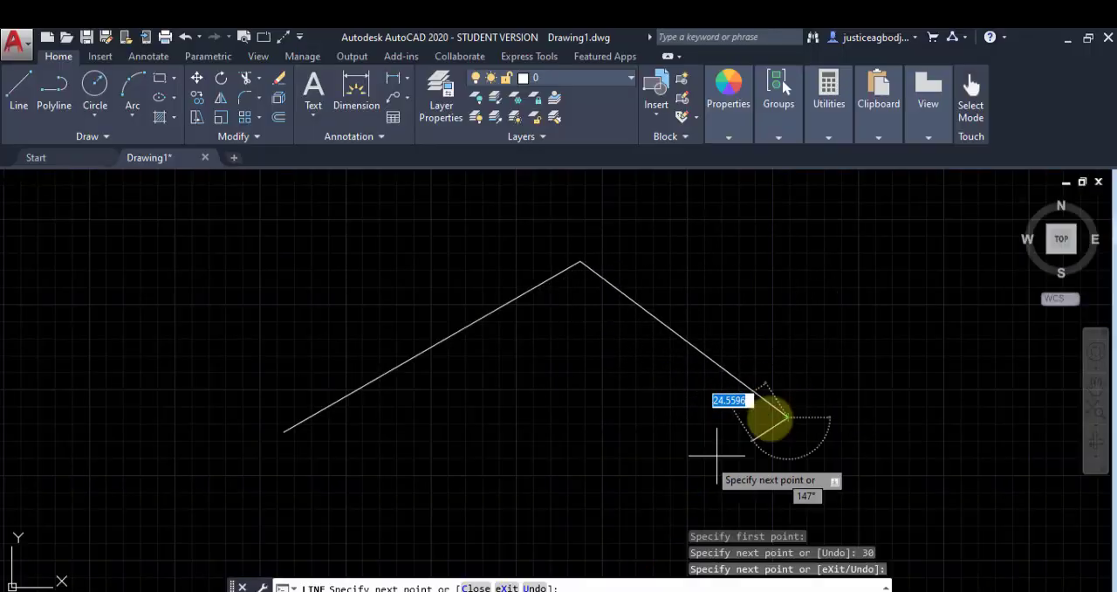
click(284, 431)
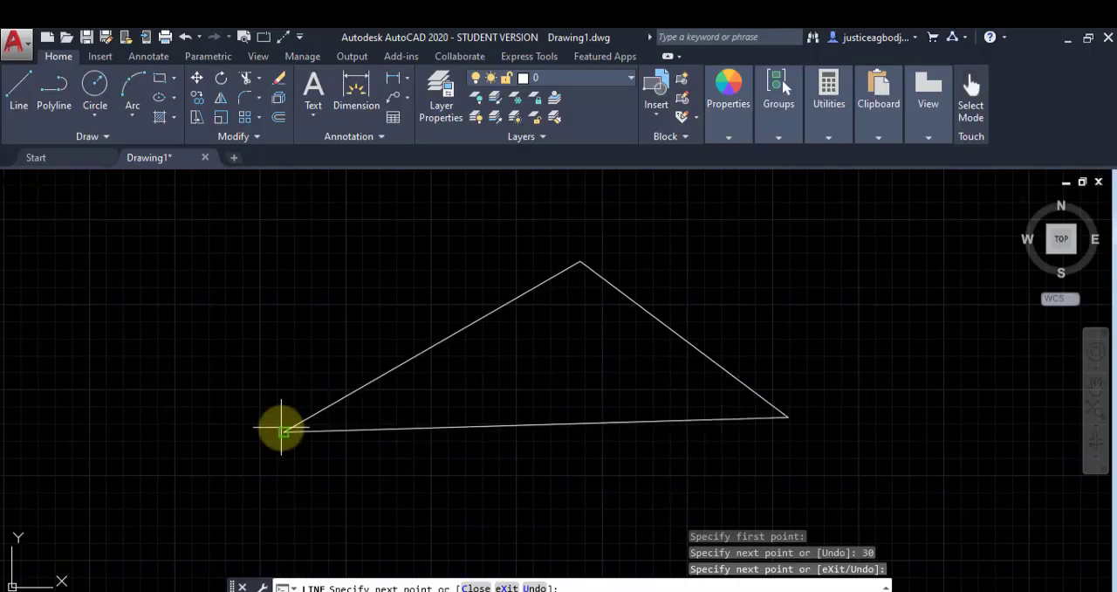
right_click(253, 376)
click(267, 387)
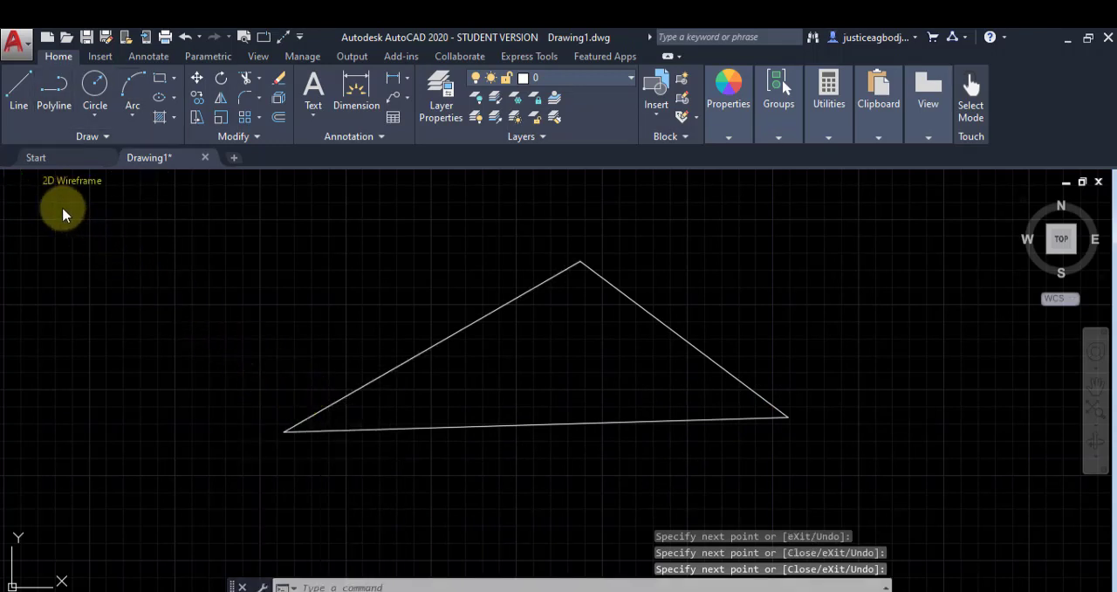
Step: Select only the 200-unit side of the triangle to check how its segments behave as objects
mouse_move(65, 262)
middle_down()
mouse_move(105, 302)
mouse_move(289, 315)
middle_up()
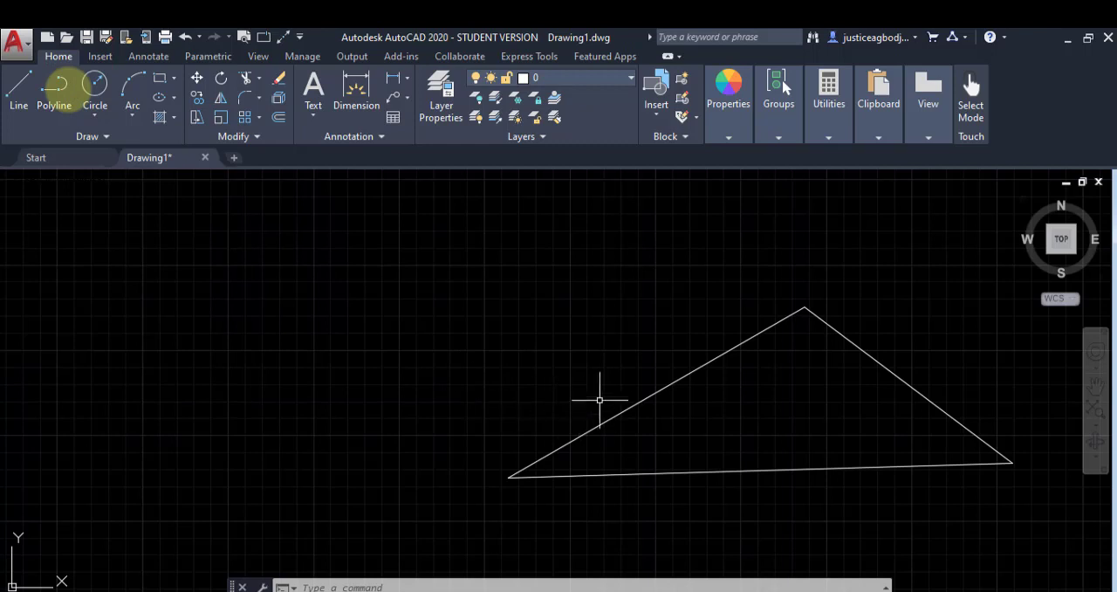
mouse_move(653, 409)
middle_down()
mouse_move(575, 393)
mouse_move(485, 353)
middle_up()
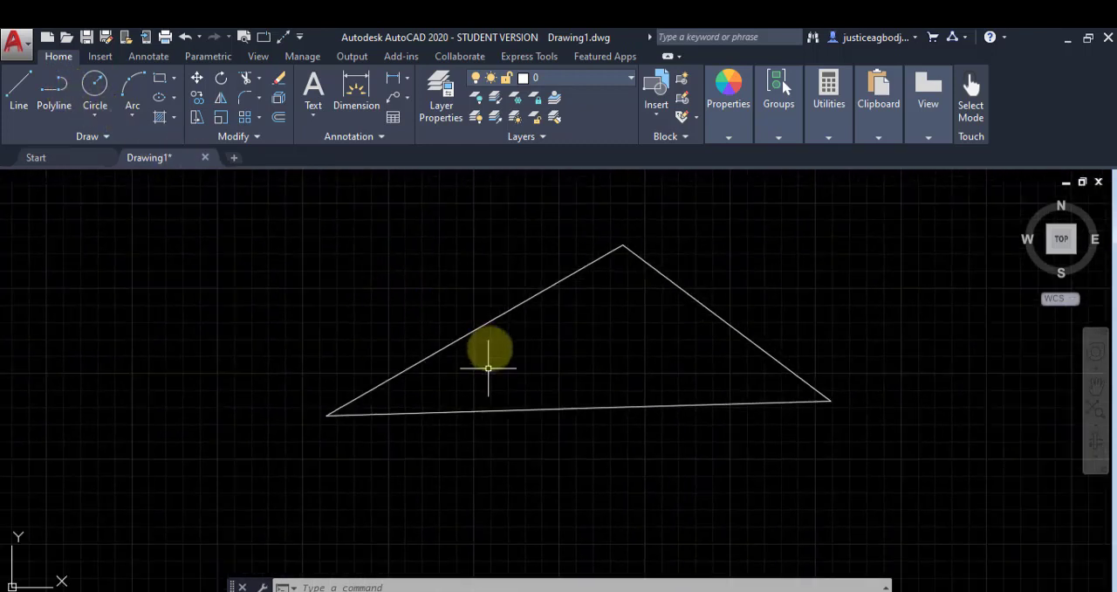
click(489, 323)
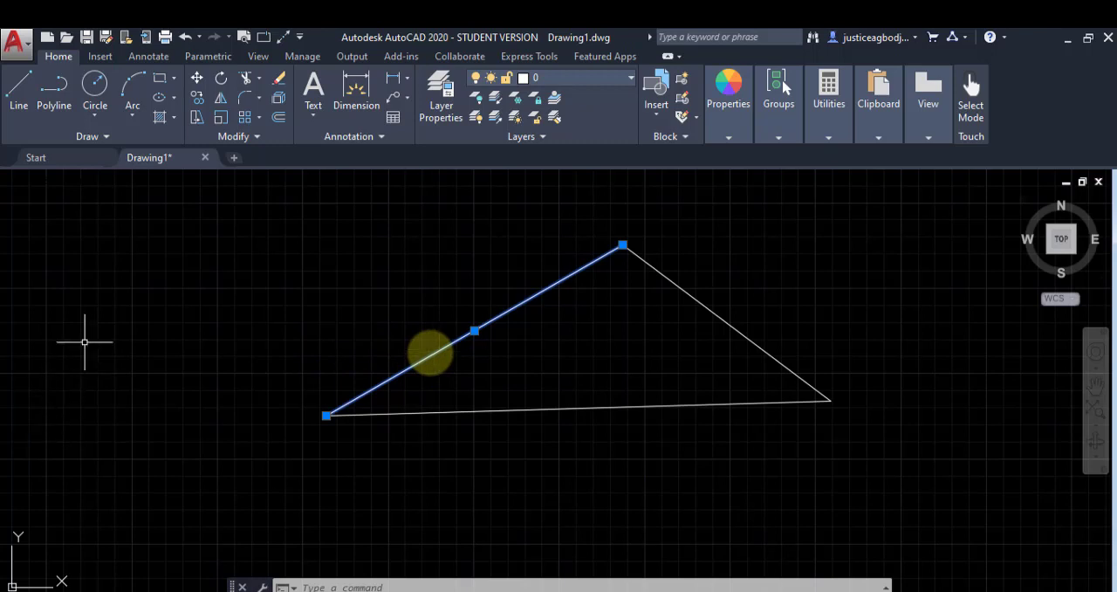
Step: Draw a closed triangular polyline in the free space beside the line triangle, with a first side about 201 units long at about 13°
middle_drag(88, 337, 415, 399)
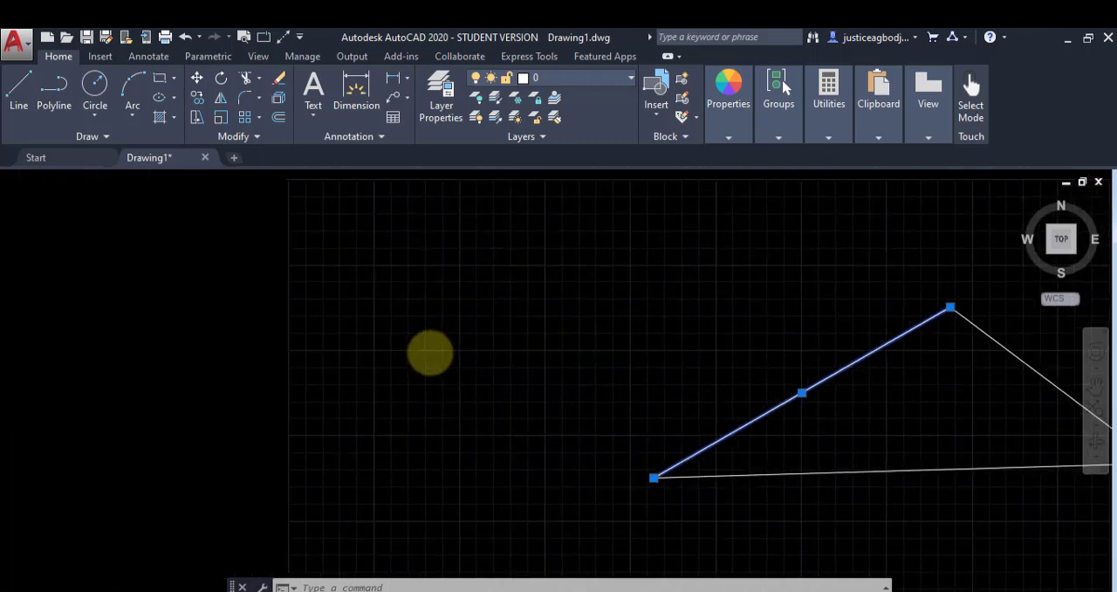
click(54, 87)
click(133, 309)
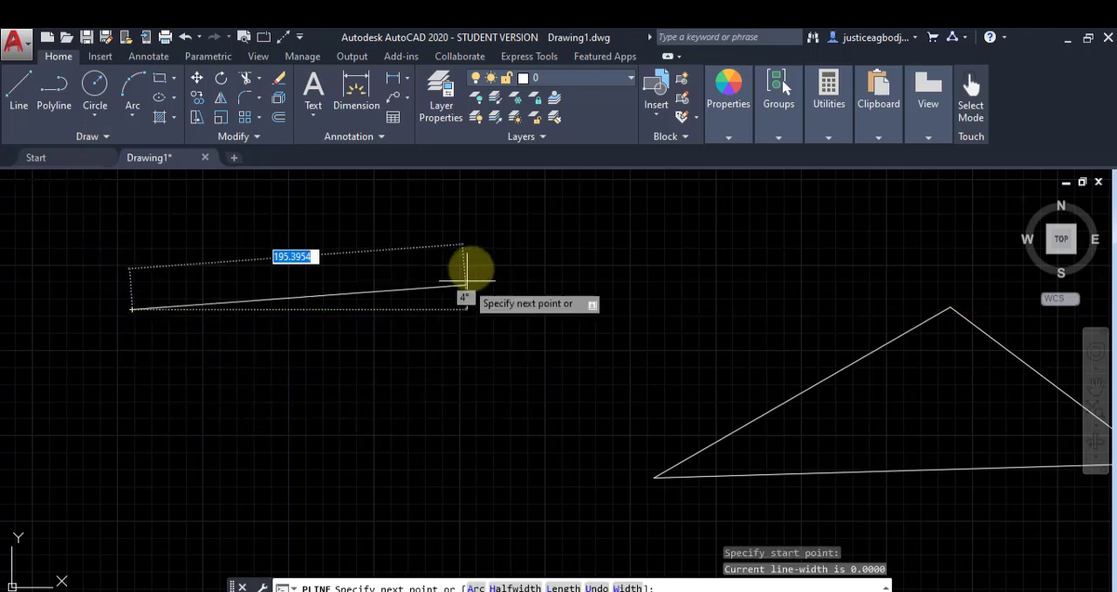
click(467, 234)
click(508, 425)
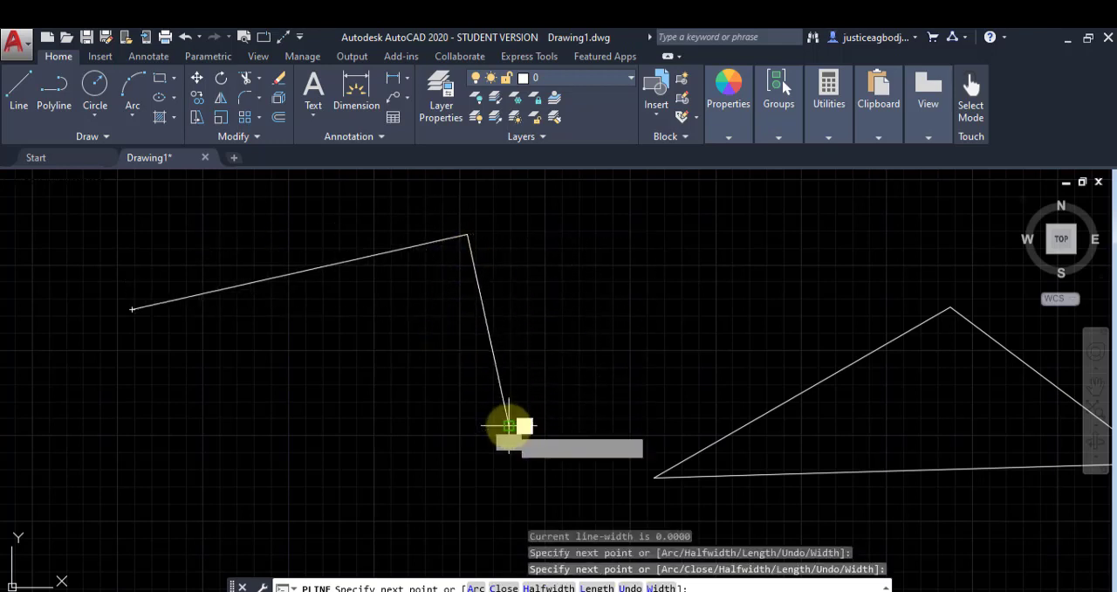
click(133, 310)
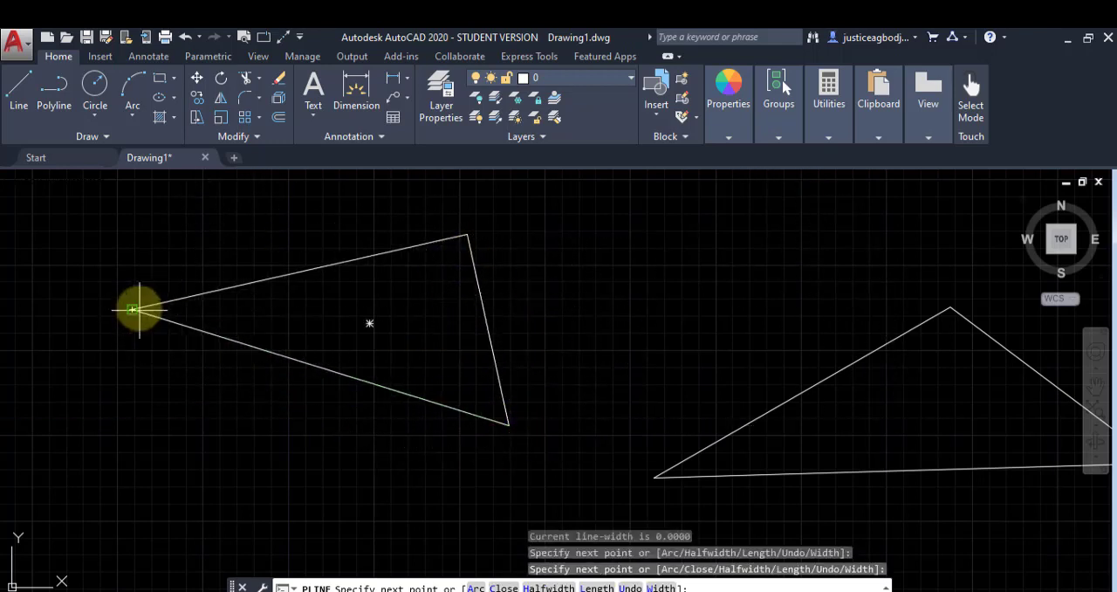
right_click(133, 293)
click(176, 303)
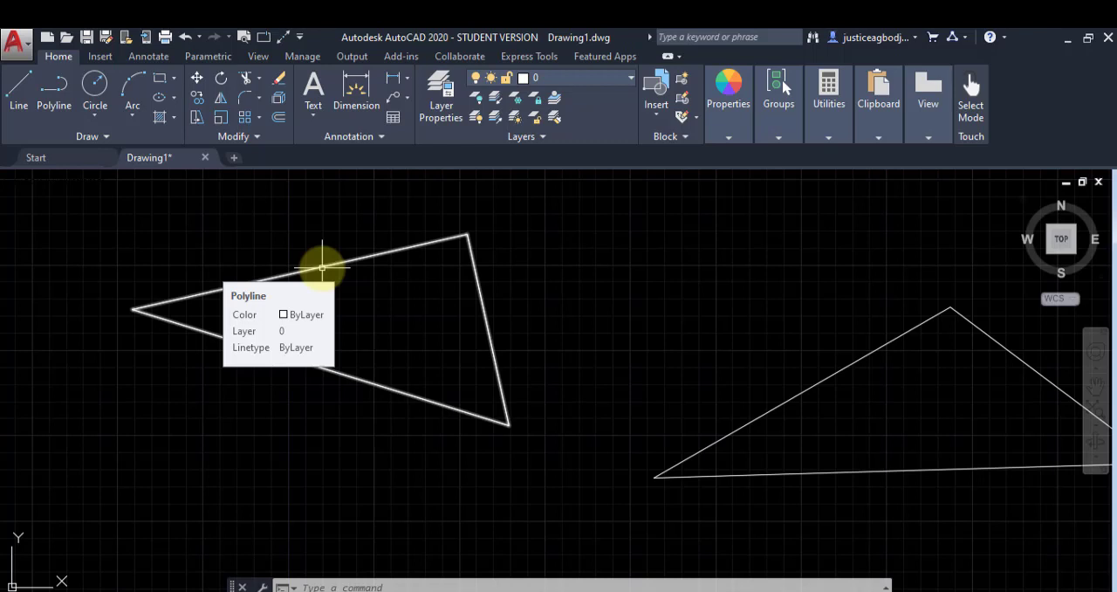
Step: Select the polyline triangle and compare its object behaviour with that of the triangle made of separate lines
click(322, 268)
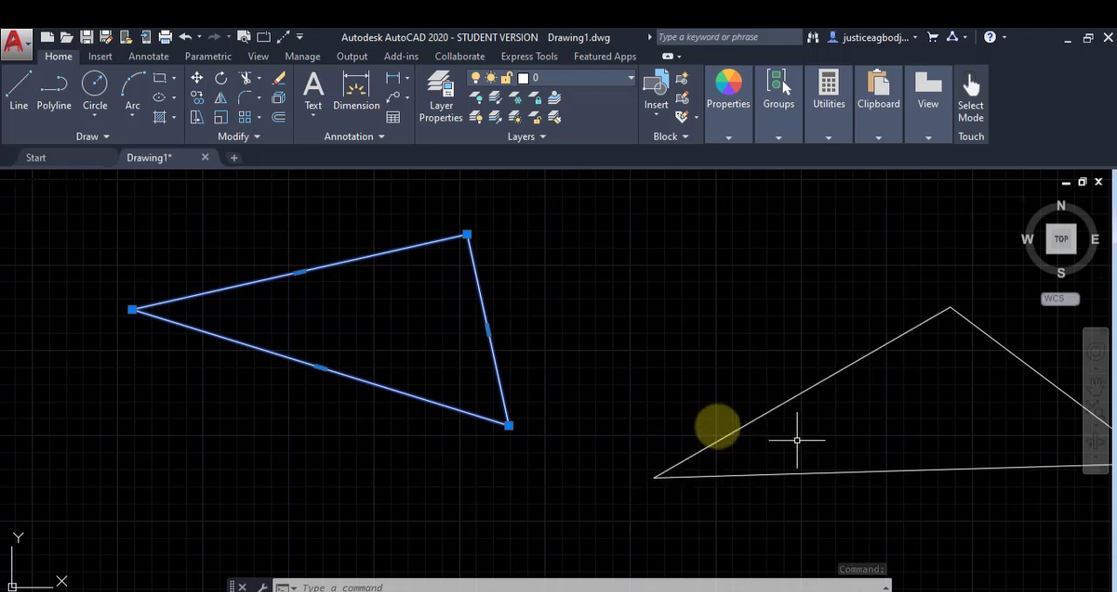
middle_drag(816, 447, 508, 439)
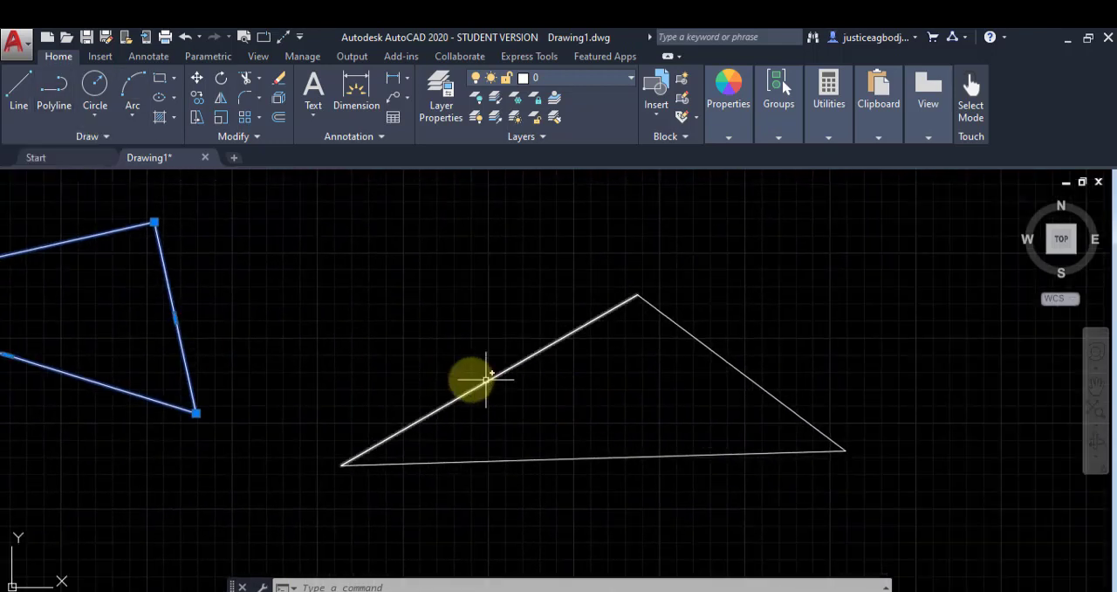
mouse_move(487, 379)
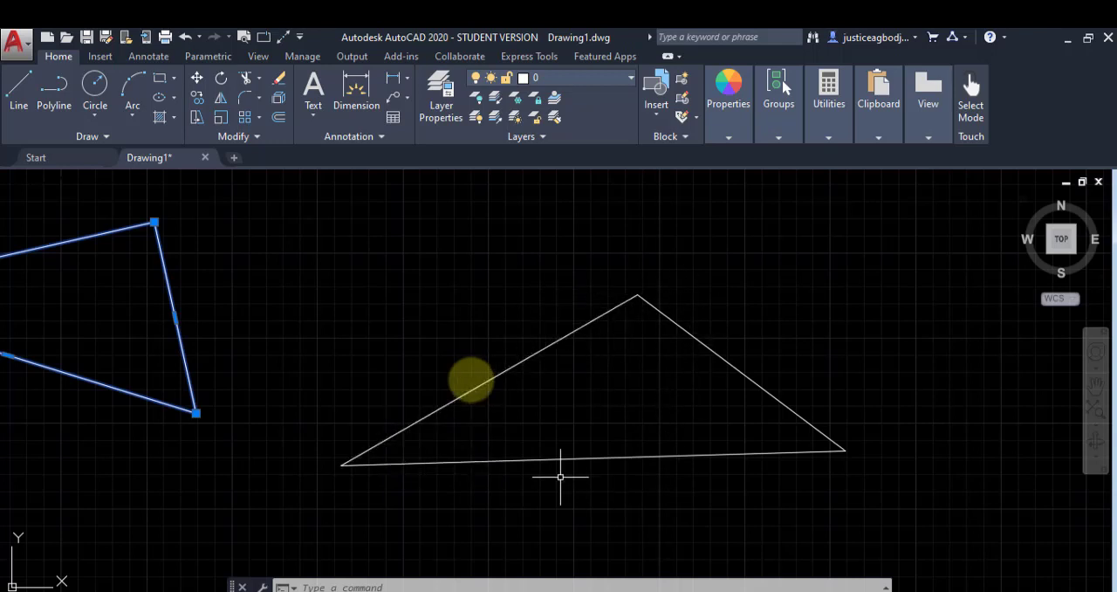
middle_drag(207, 440, 359, 452)
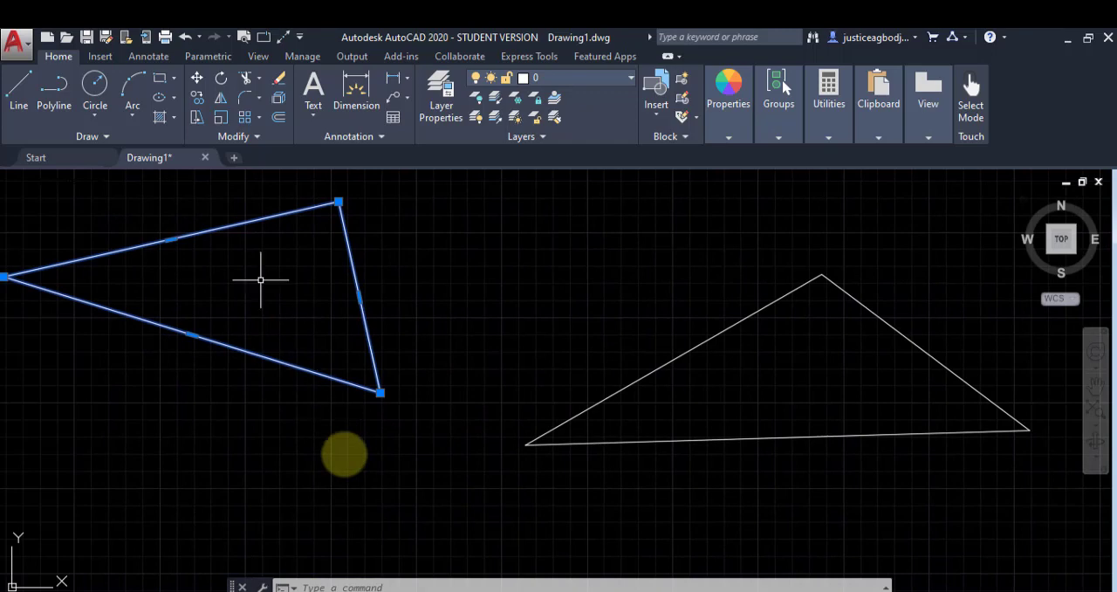
Step: Draw a circle by centre and radius in the free space beside the polyline triangle, with a radius of 60
click(84, 113)
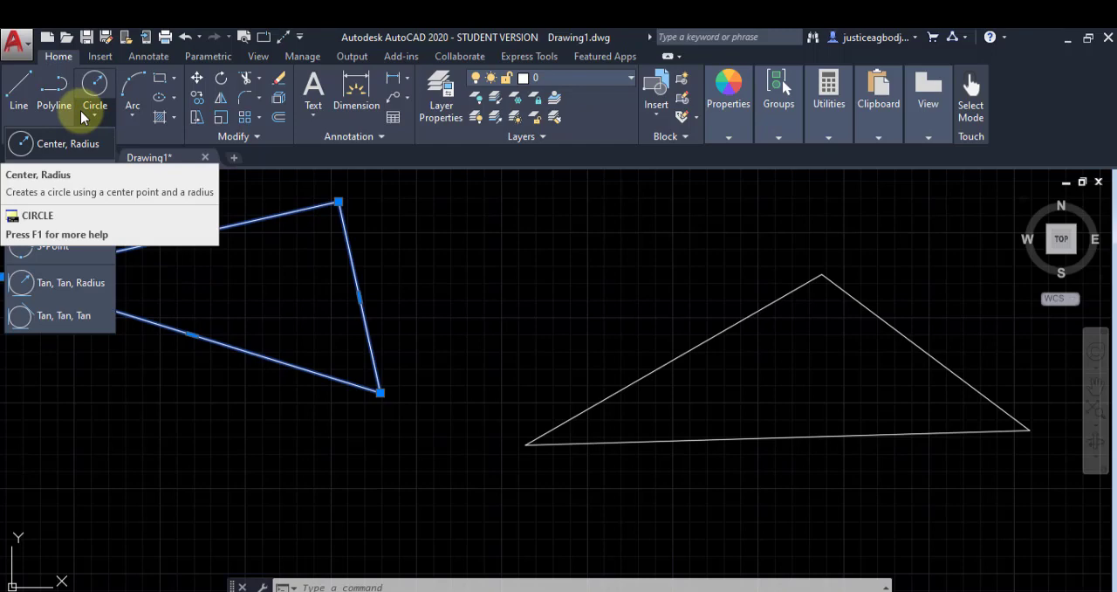
click(57, 160)
middle_drag(312, 319, 639, 380)
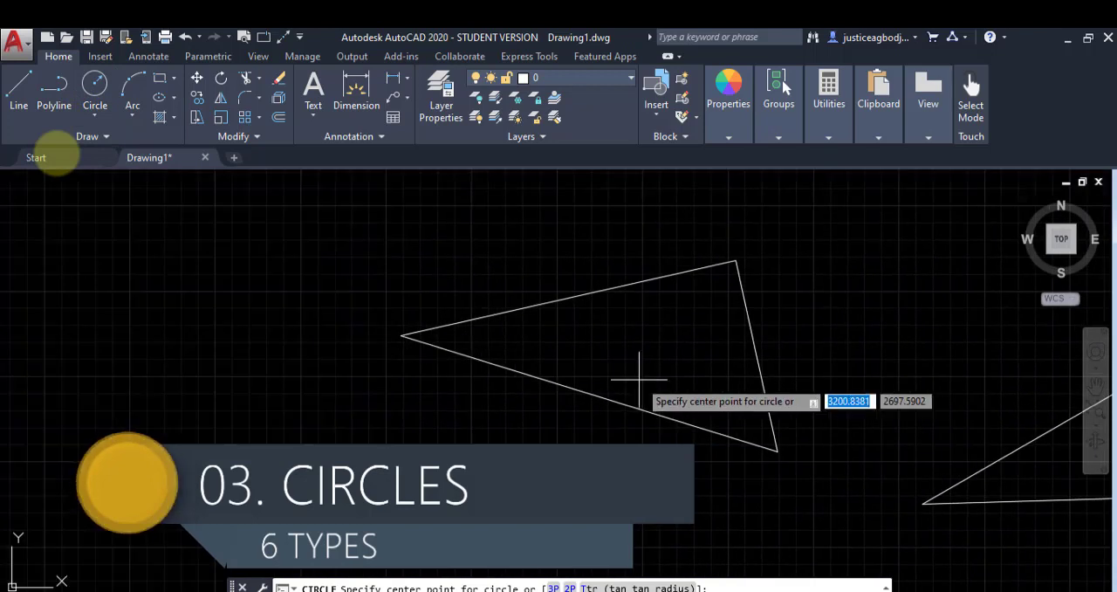
click(157, 328)
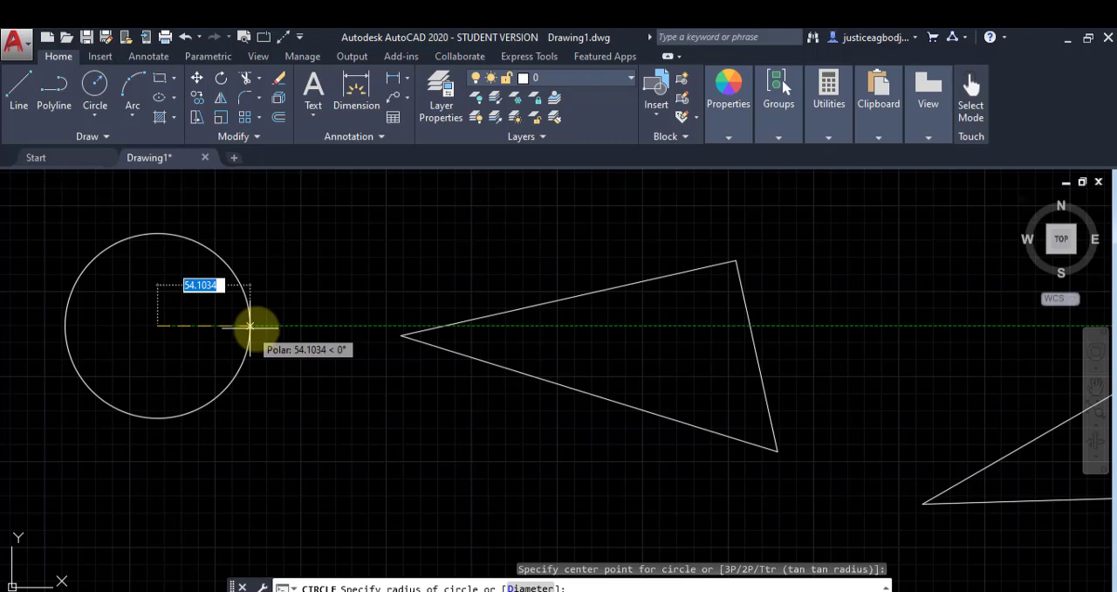
text(60)
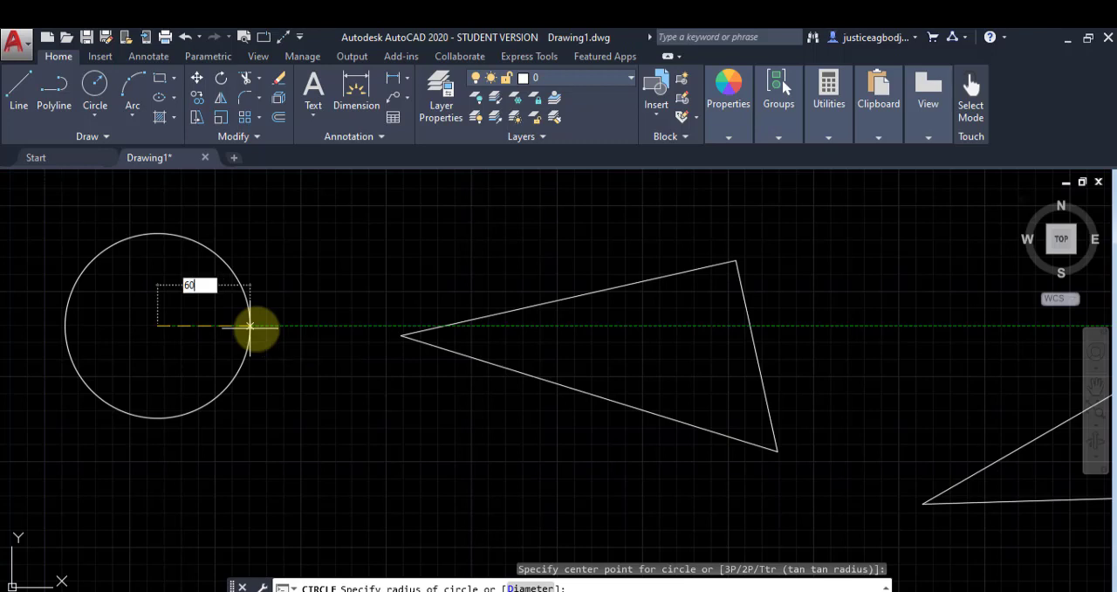
key(Return)
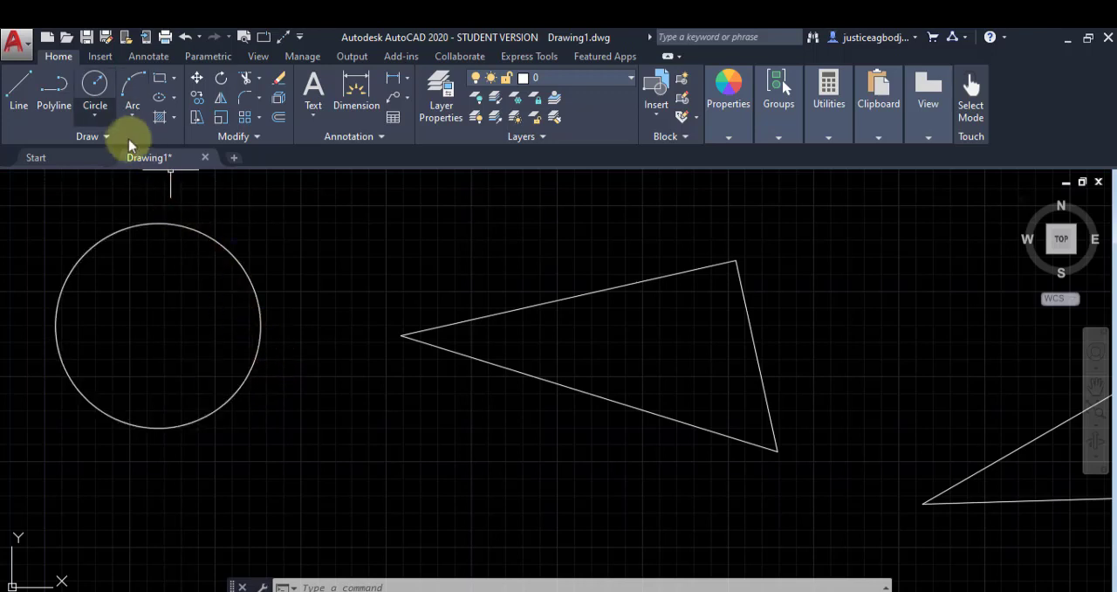
Step: Draw a second circle by centre and diameter, up and to the left of the first circle, with a diameter of 120
click(110, 121)
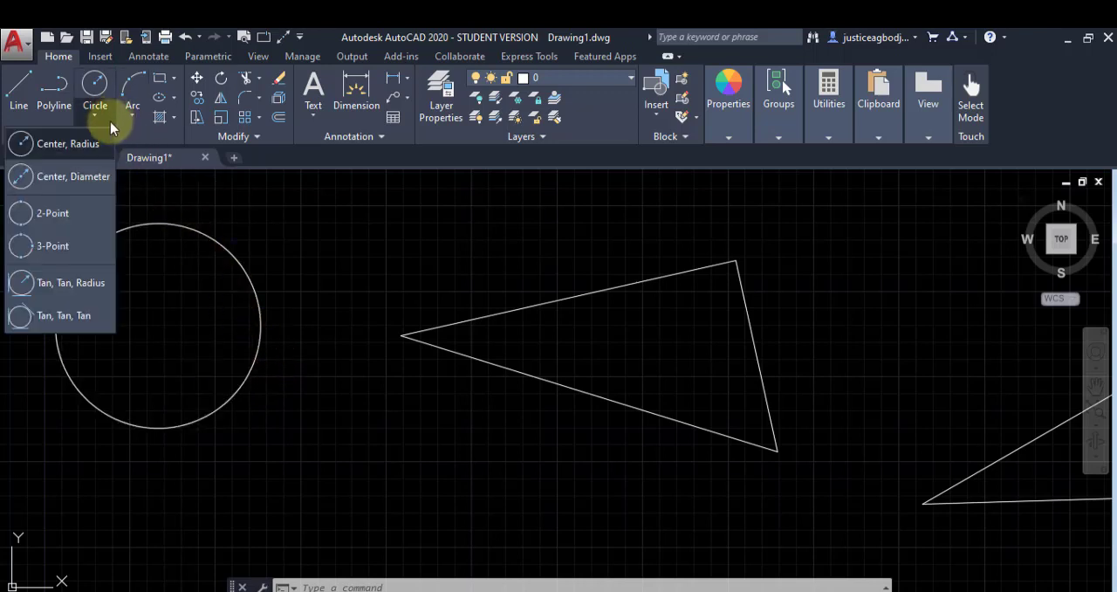
click(83, 175)
middle_drag(146, 310, 513, 395)
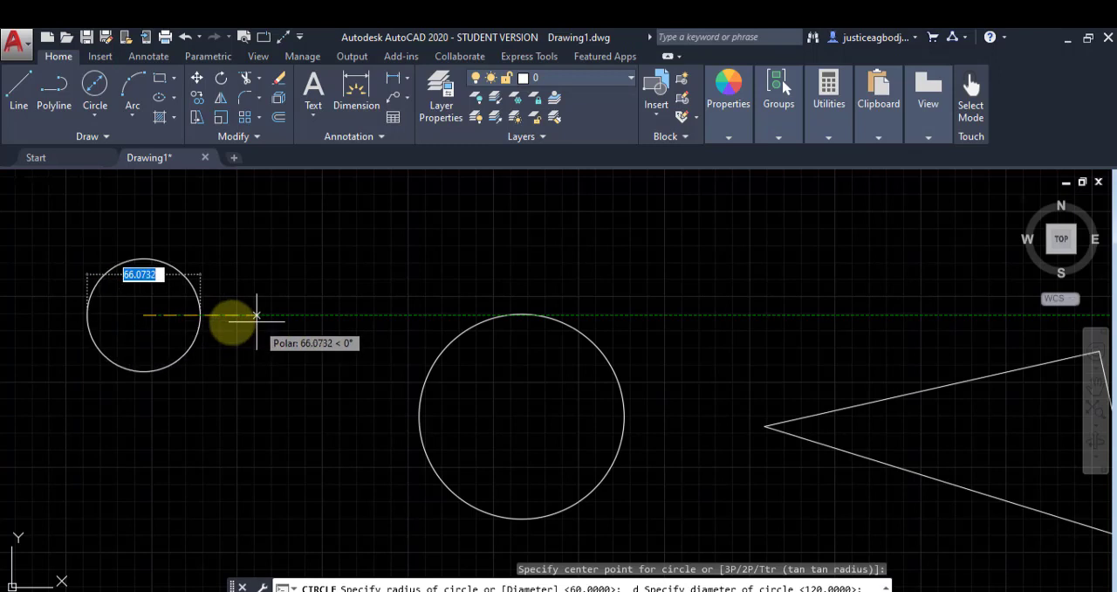
text(120)
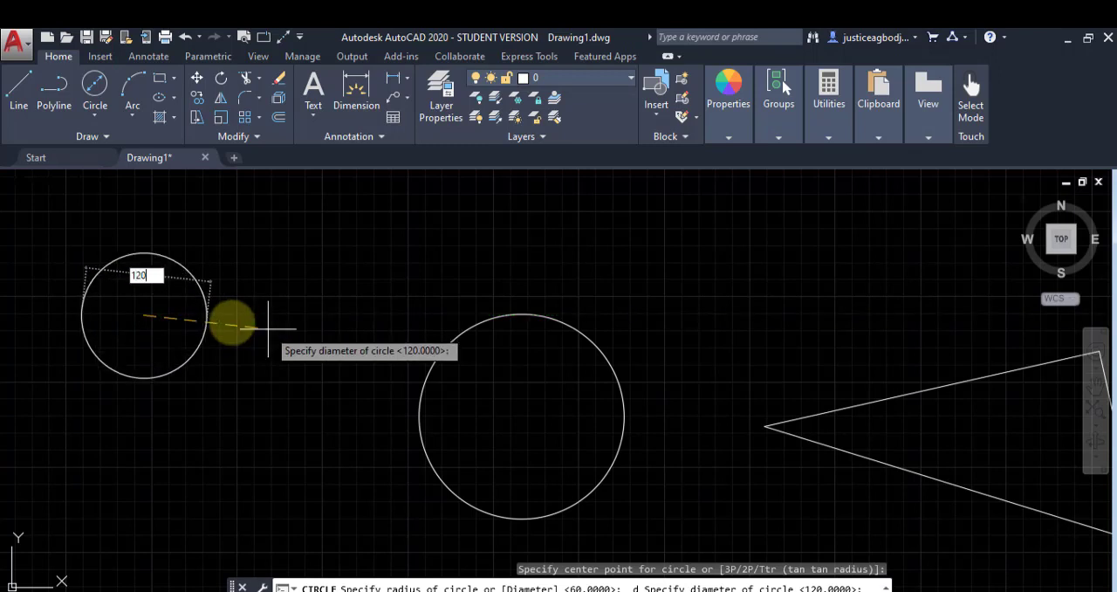
key(Return)
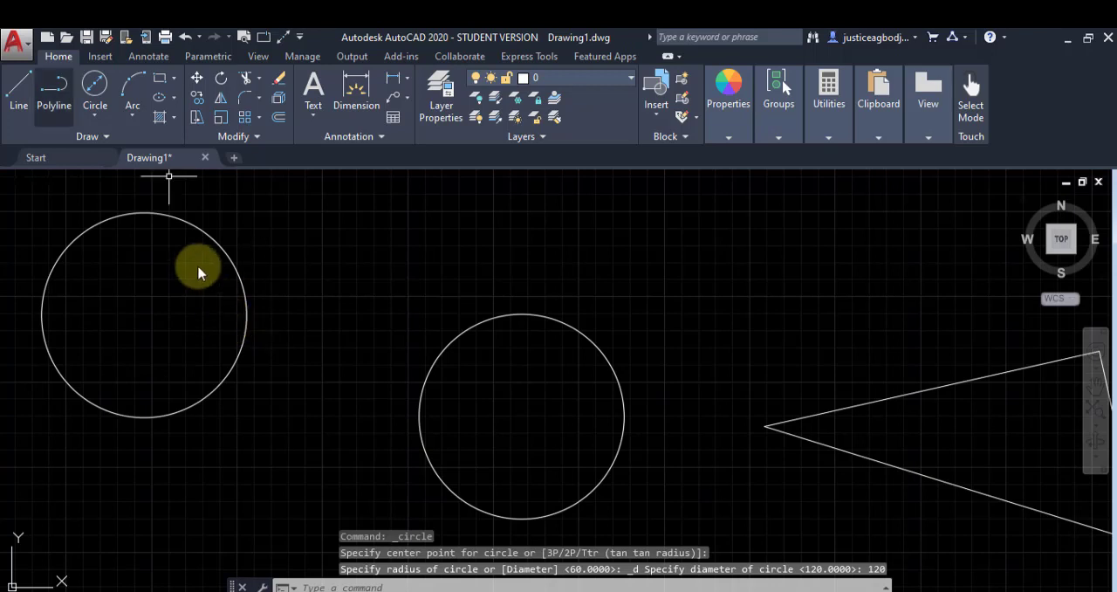
Step: Draw a 2-point circle from the second circle's right quadrant to the near edge of the first circle, about 111 units in diameter
click(98, 113)
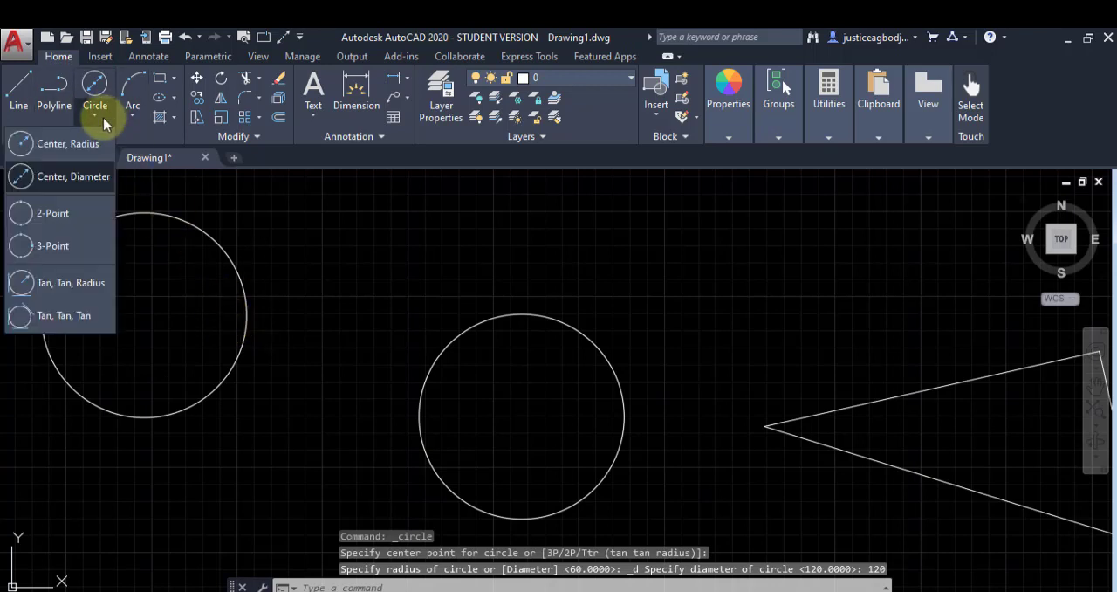
click(64, 215)
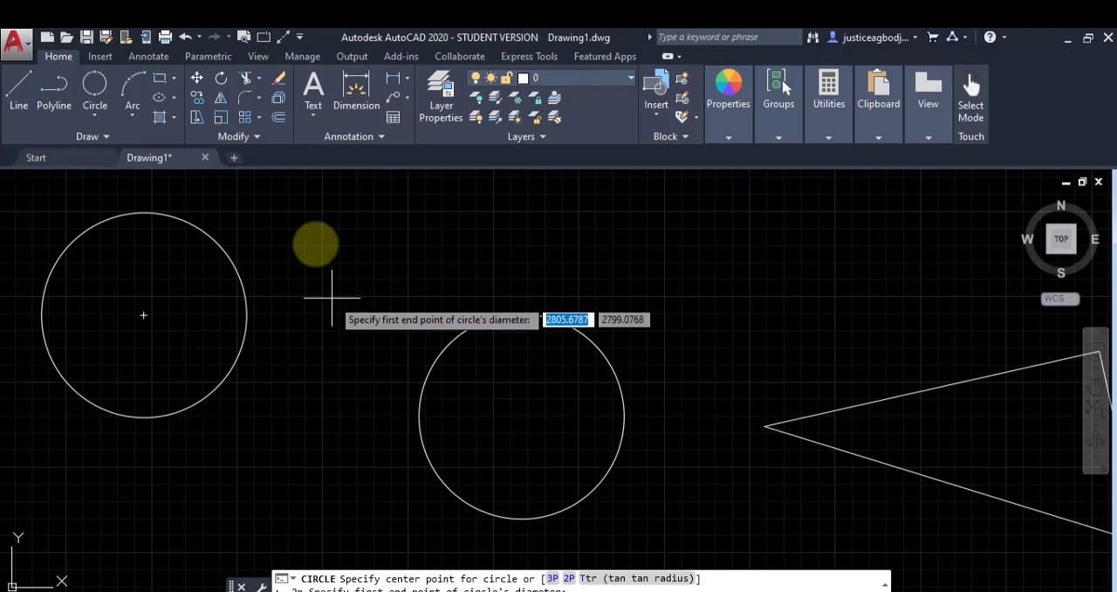
click(246, 315)
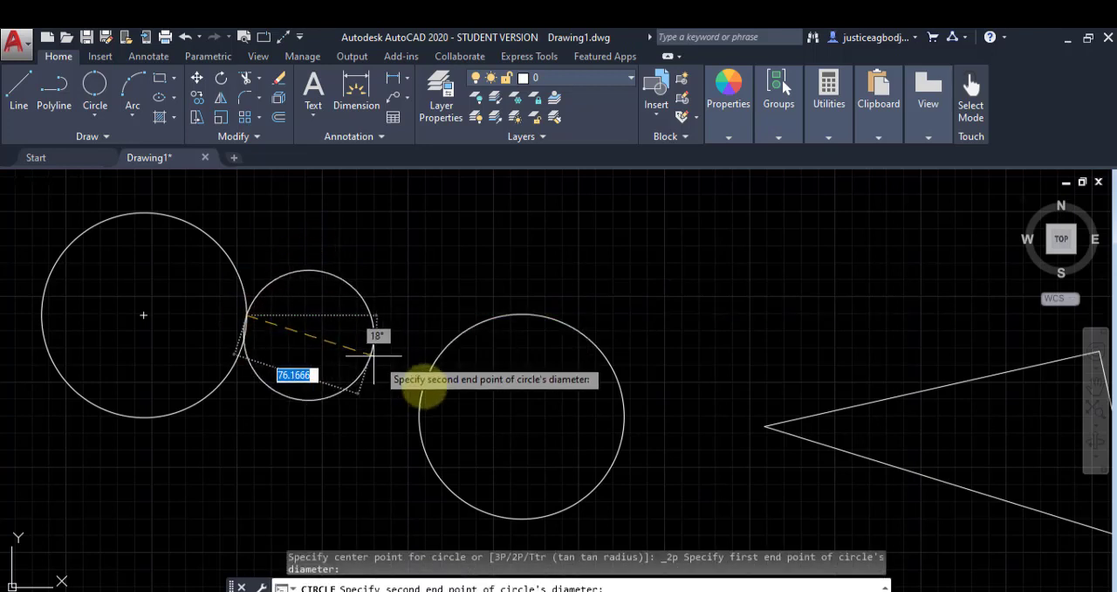
click(425, 382)
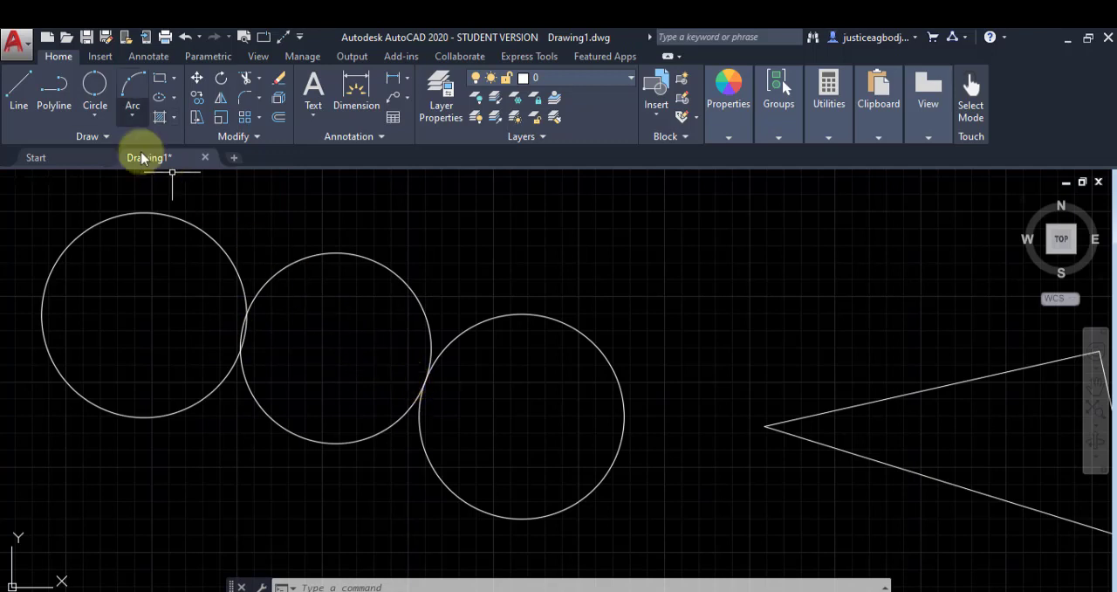
Step: Draw a Tan, Tan, Radius circle above and tangent to the 120-diameter circle and the 2-point circle, with a radius of 80
click(94, 114)
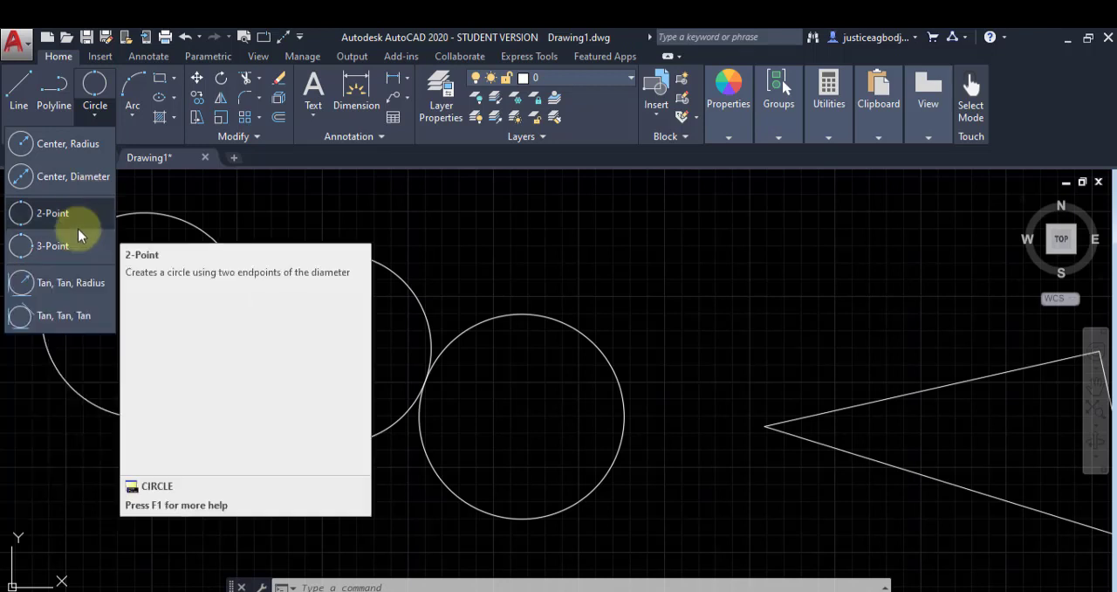
click(62, 290)
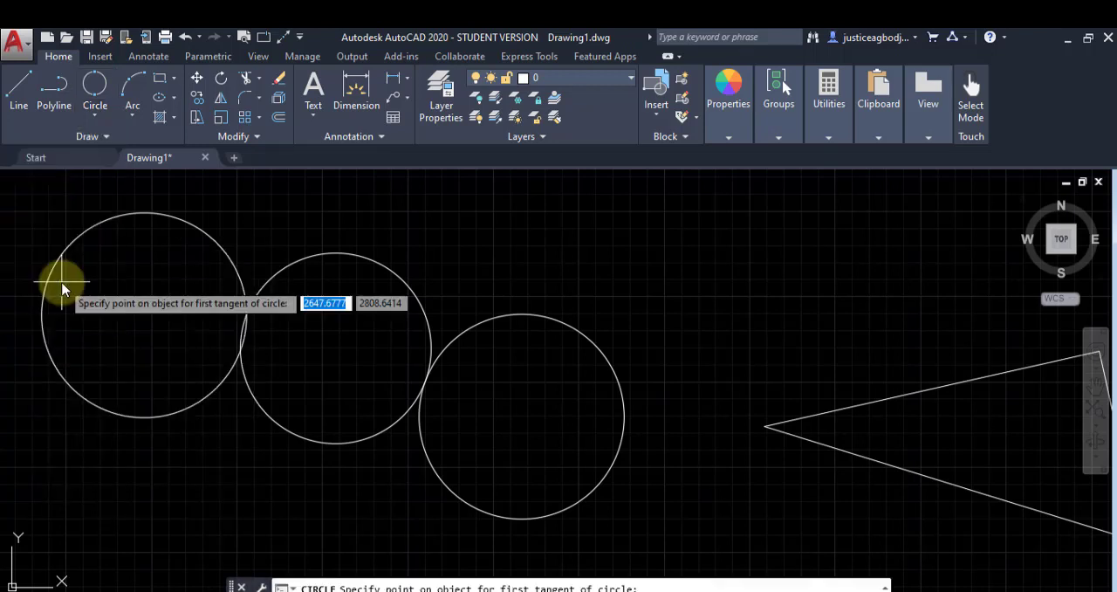
mouse_move(152, 330)
middle_down()
mouse_move(207, 357)
mouse_move(199, 381)
middle_up()
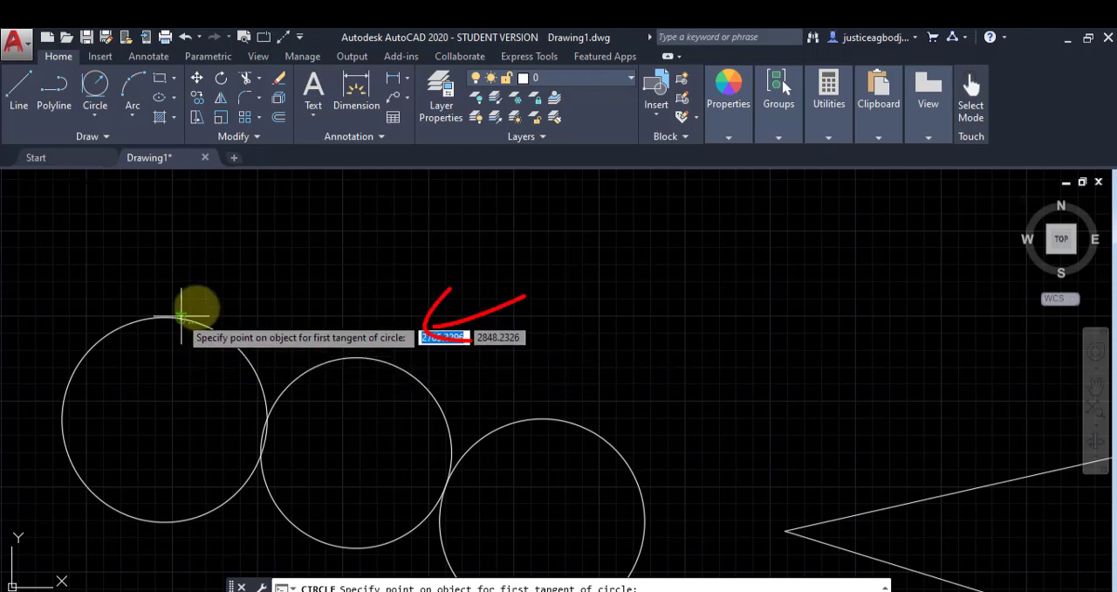
scroll(182, 314, up, 4)
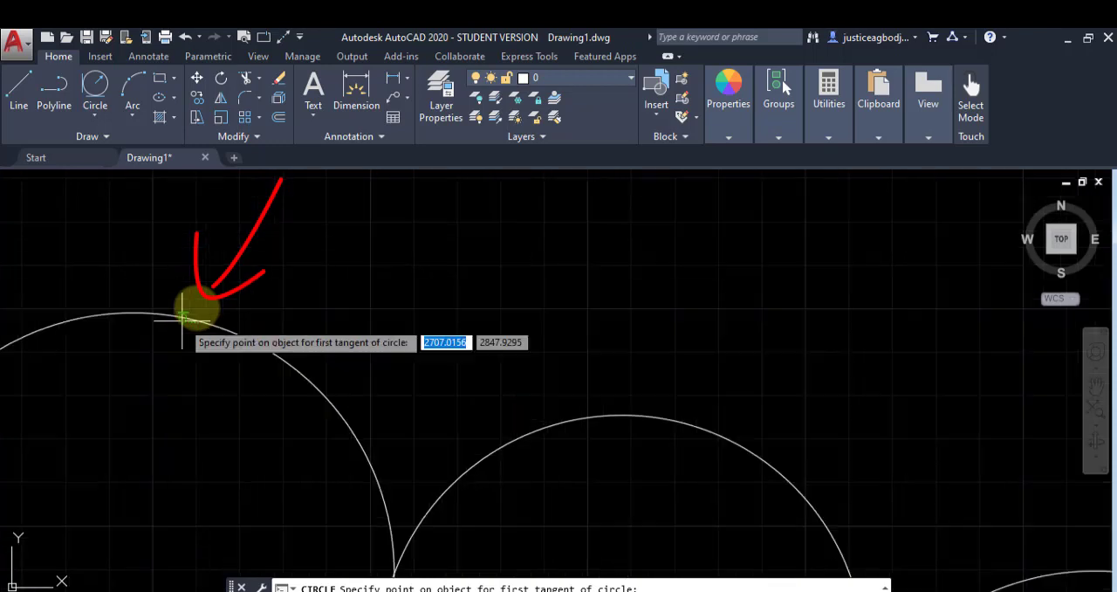
scroll(183, 315, up, 3)
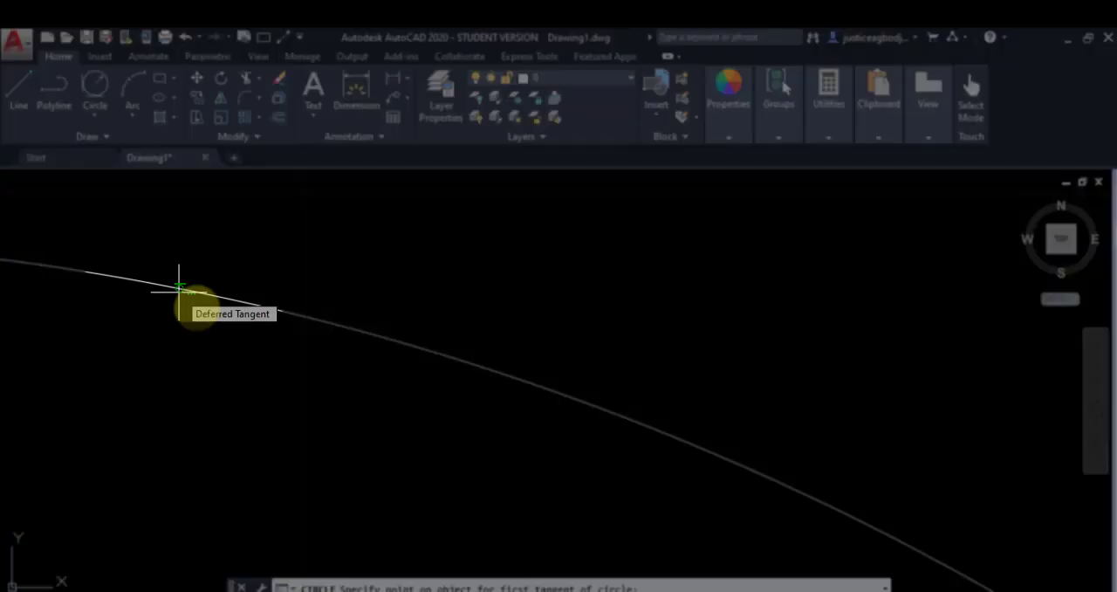
click(179, 288)
scroll(179, 288, down, 3)
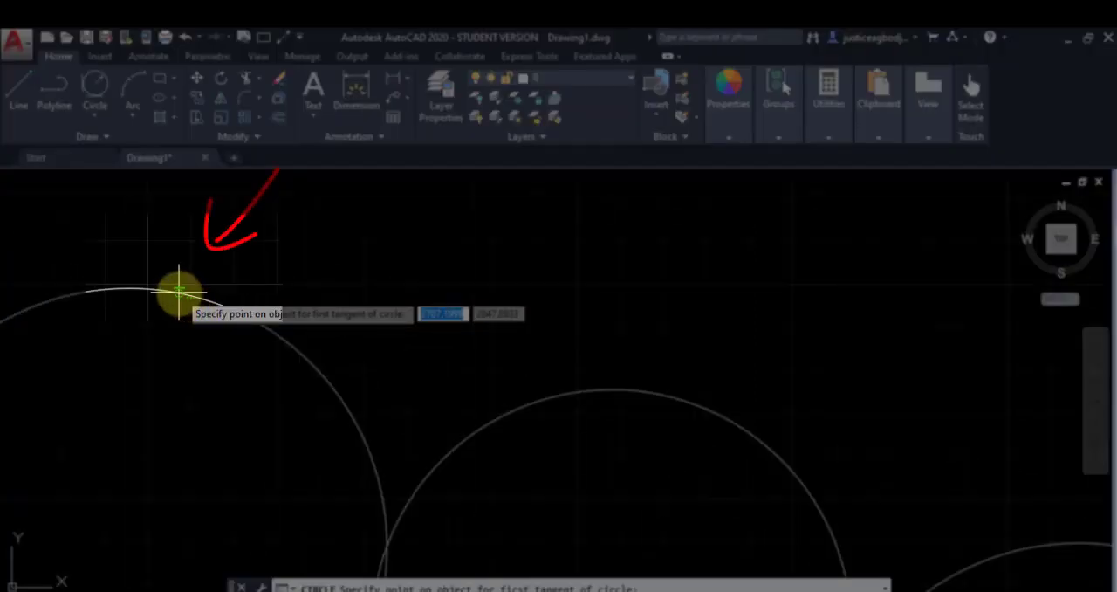
click(519, 409)
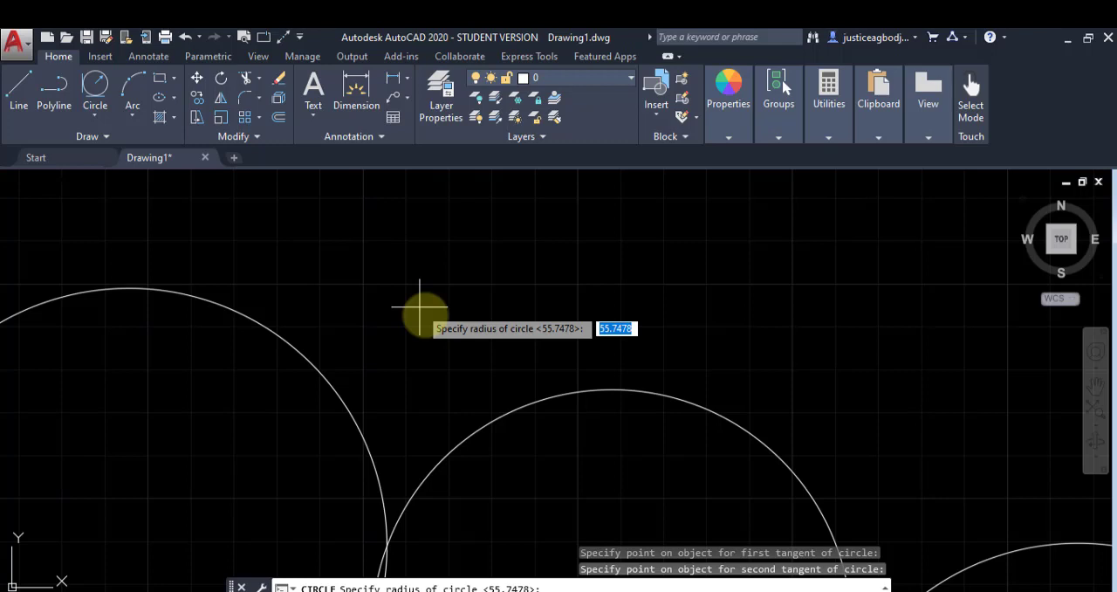
text(80)
key(Return)
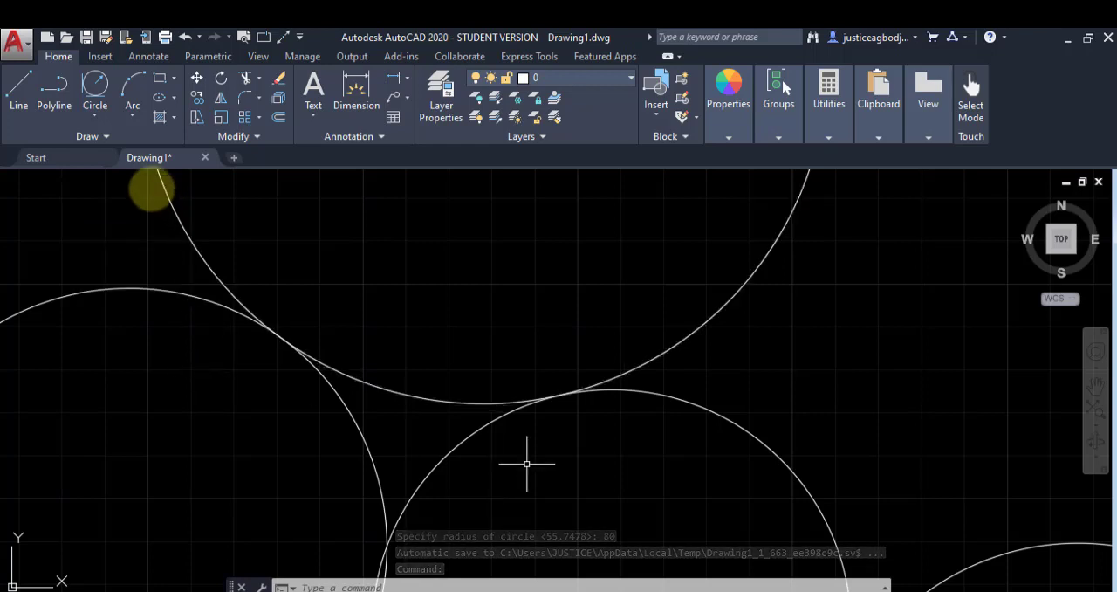
Step: Draw a Tan, Tan, Tan circle in the gap enclosed by the 120-diameter circle, the radius-80 circle and the 2-point circle
click(101, 120)
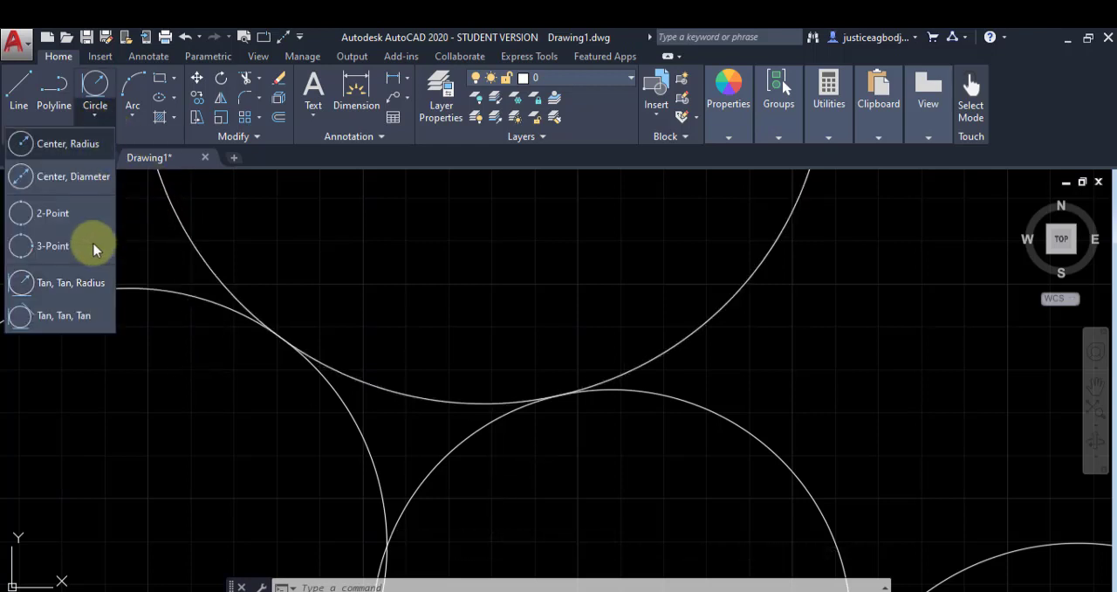
click(90, 316)
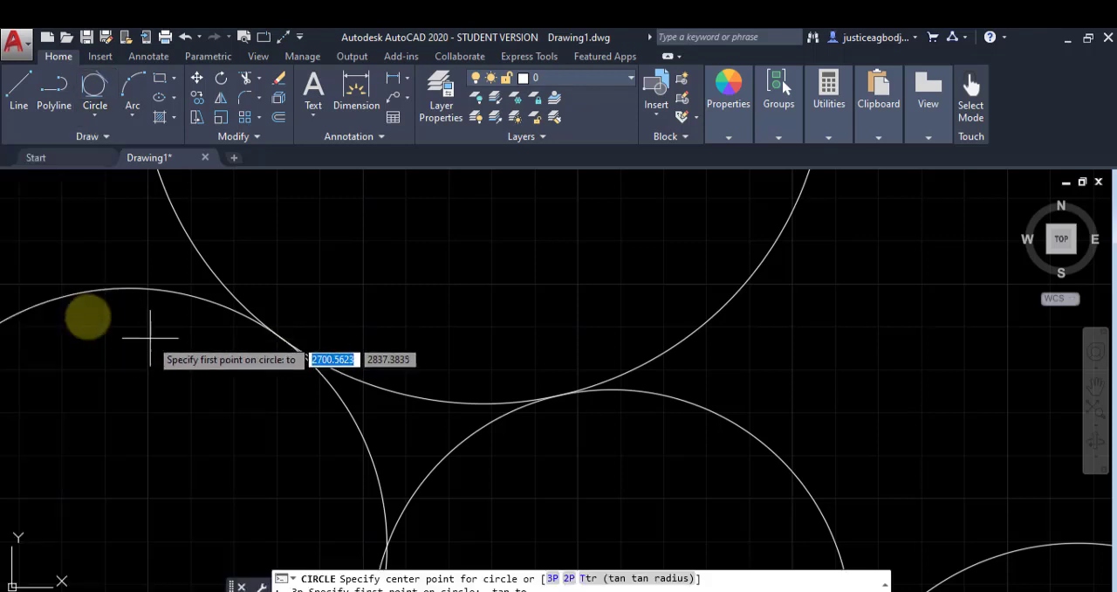
click(332, 394)
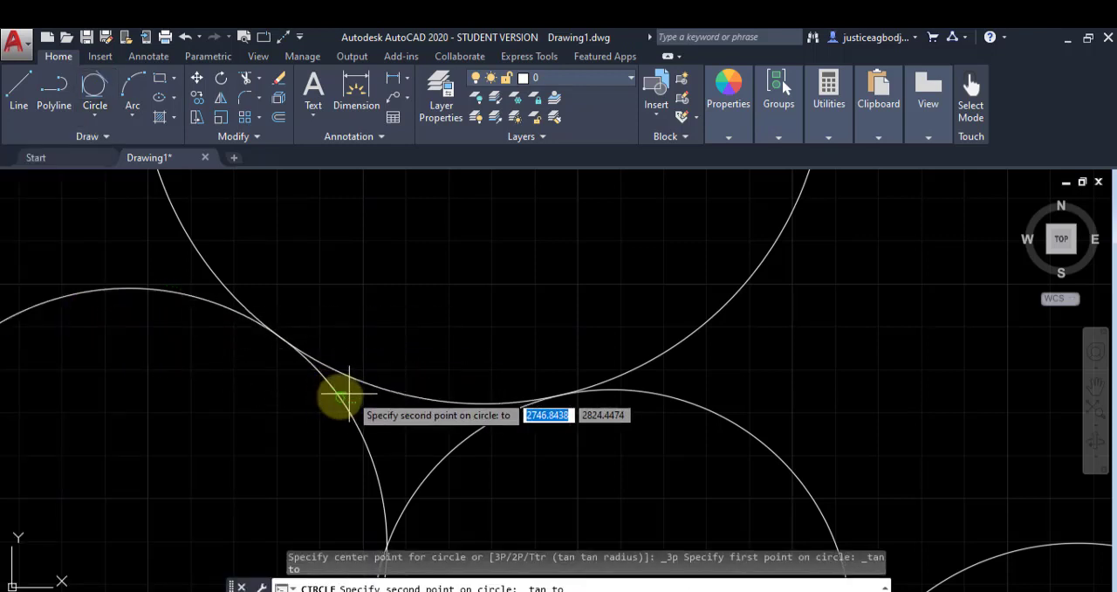
click(382, 393)
click(433, 455)
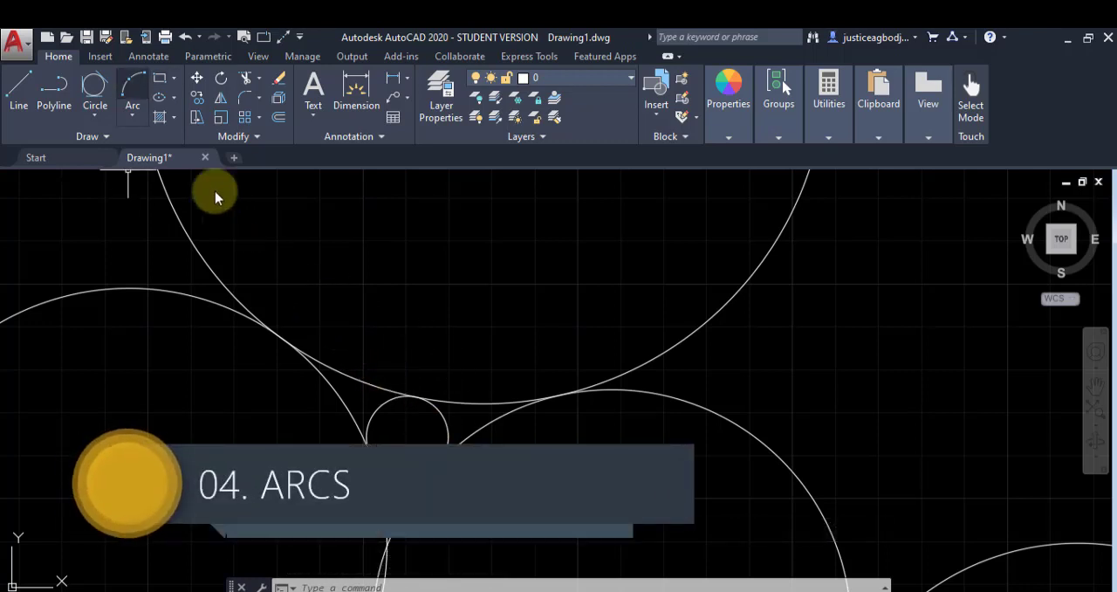
Step: Draw a 3-point arc, curving over and down, in the free space beside the radius-80 circle and above the 120-diameter circle
click(134, 106)
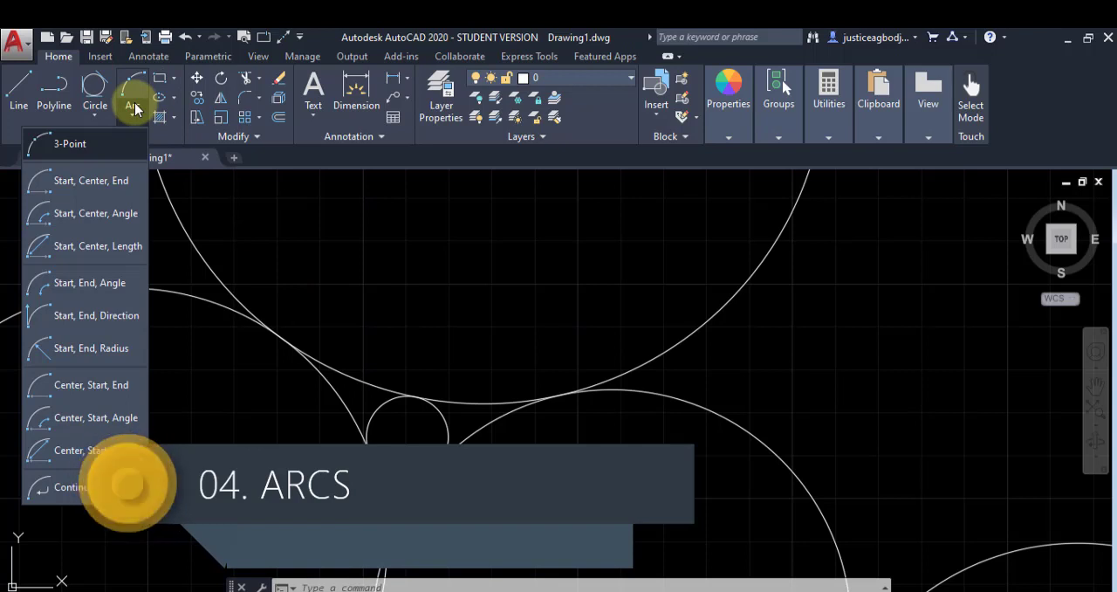
click(178, 284)
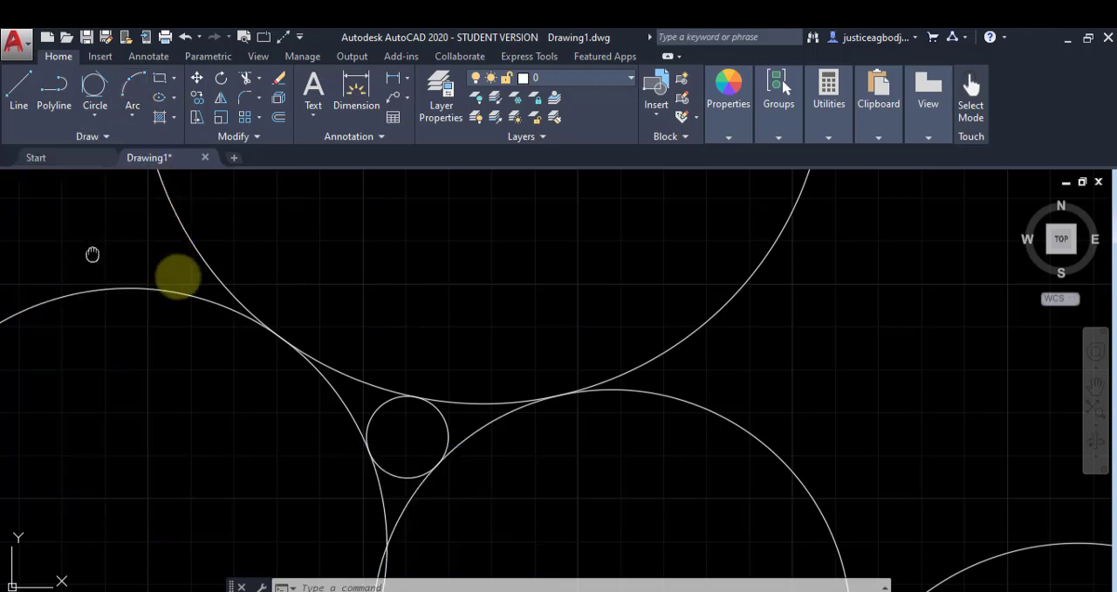
scroll(615, 463, up, 5)
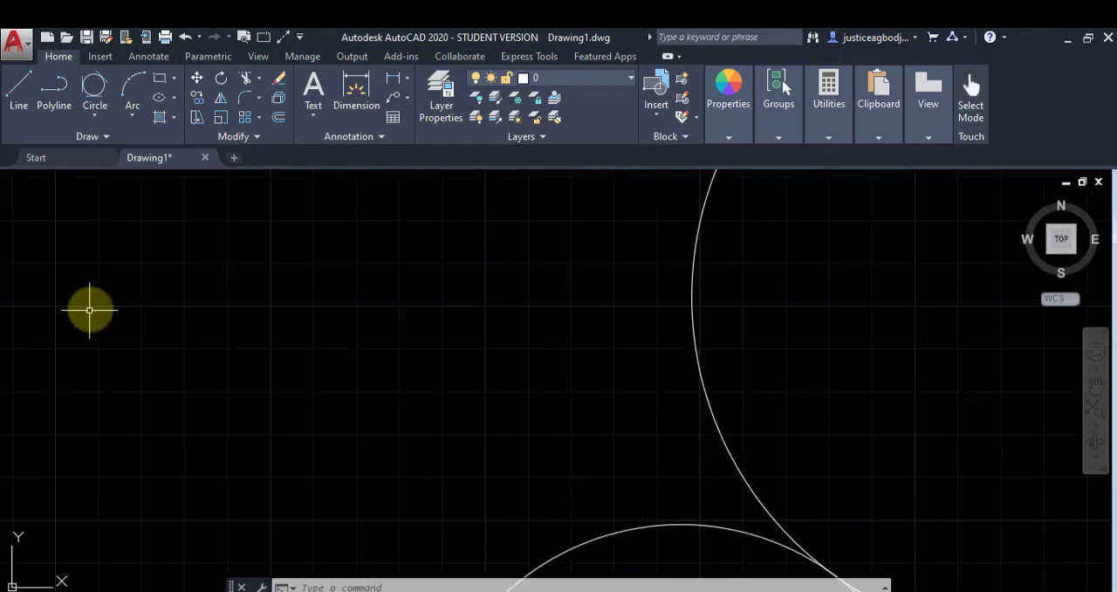
click(130, 91)
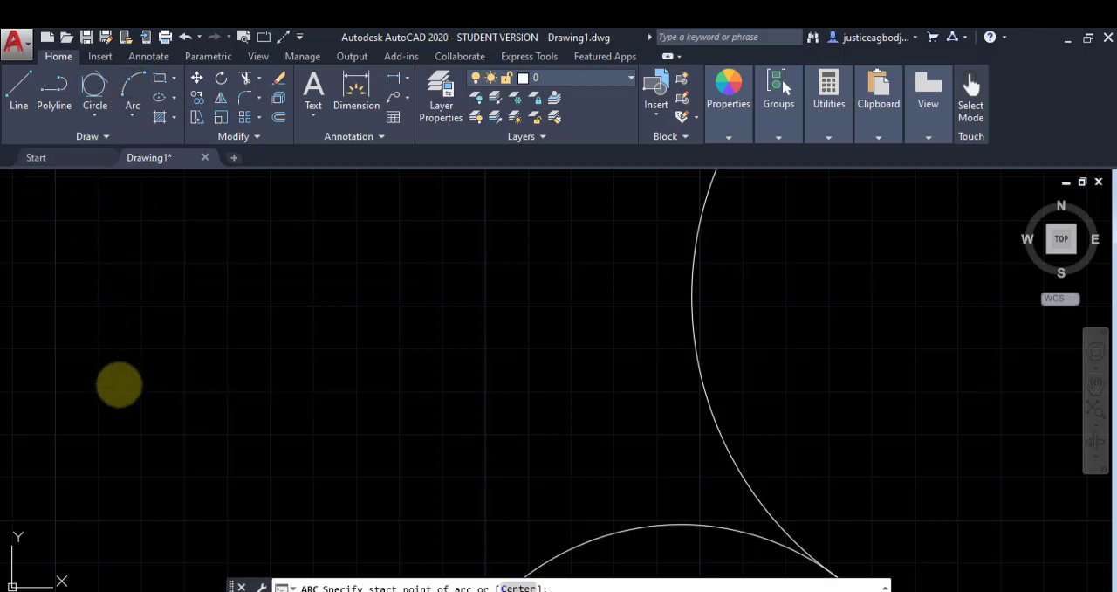
click(119, 383)
click(326, 383)
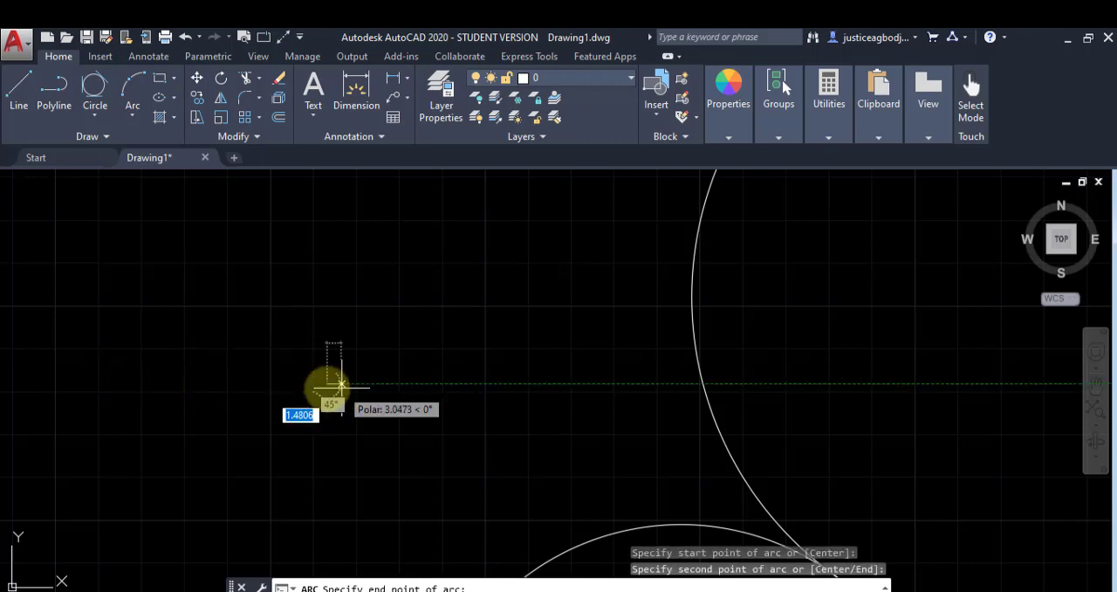
click(351, 497)
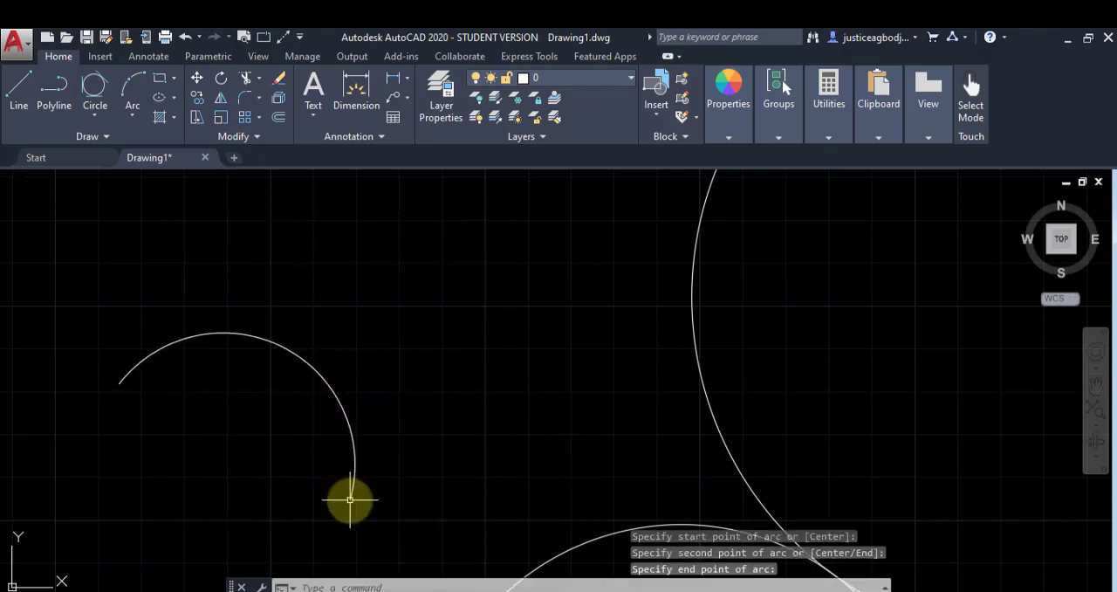
Step: Draw a large, nearly full-circle arc by start, center and end above the 3-point arc, with the center level with the start point
click(131, 113)
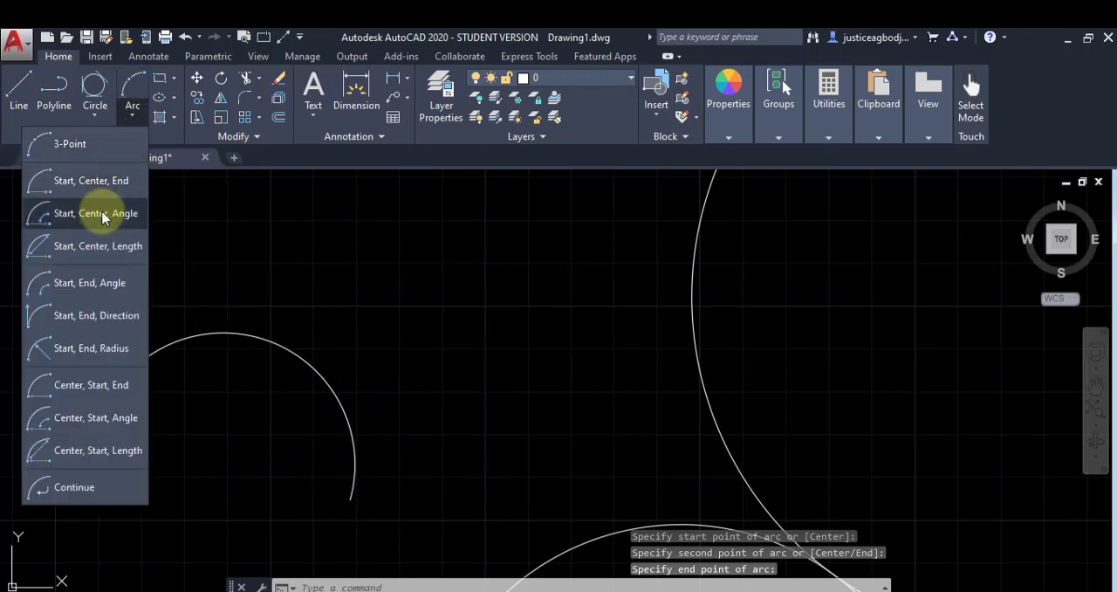
click(90, 181)
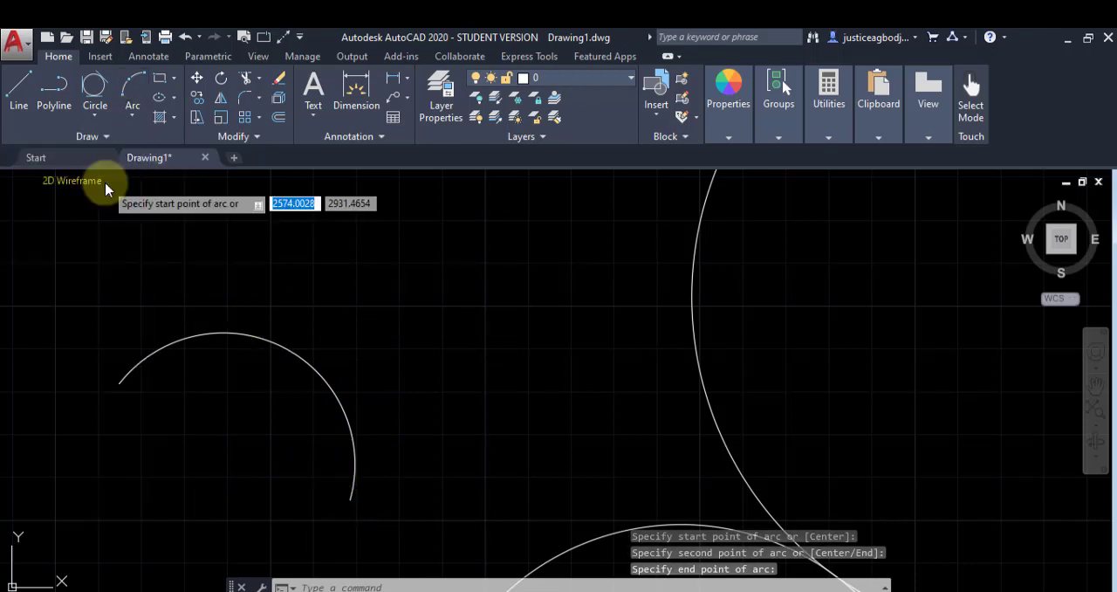
scroll(113, 192, up, 2)
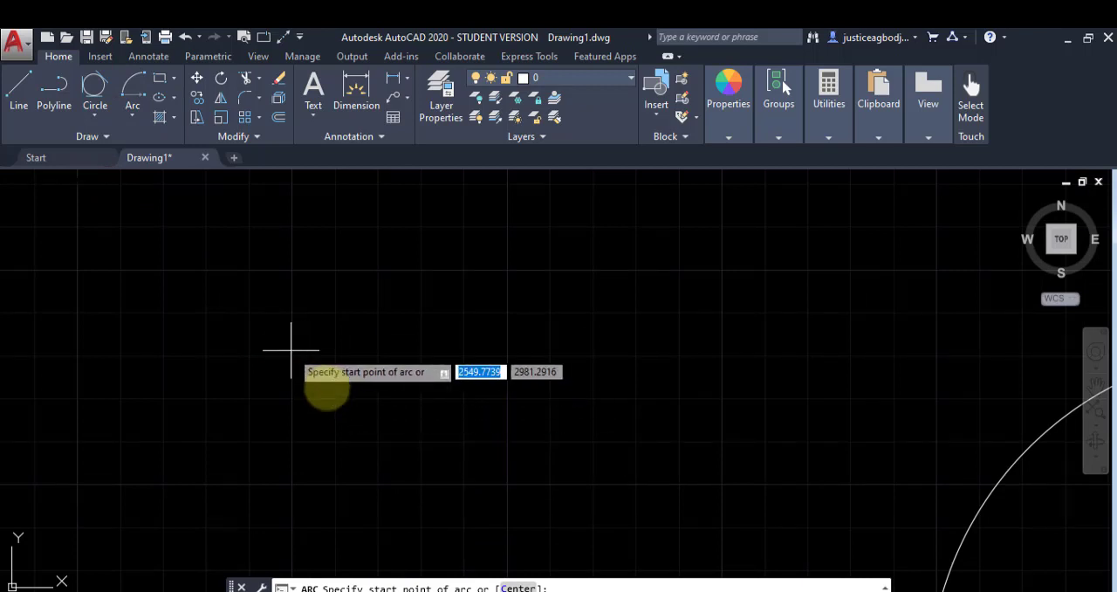
click(201, 360)
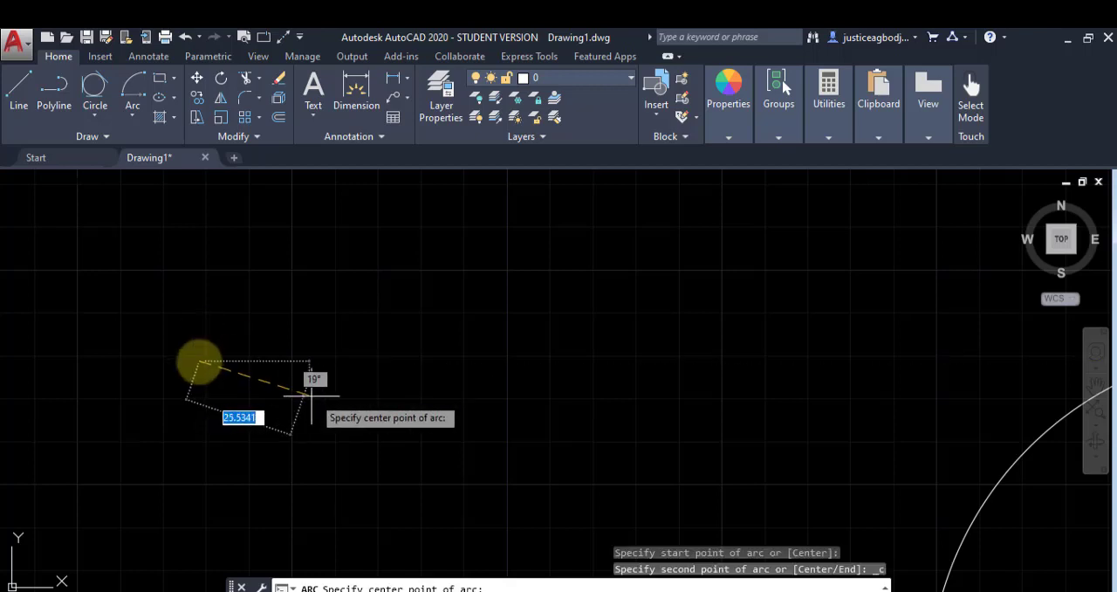
click(482, 360)
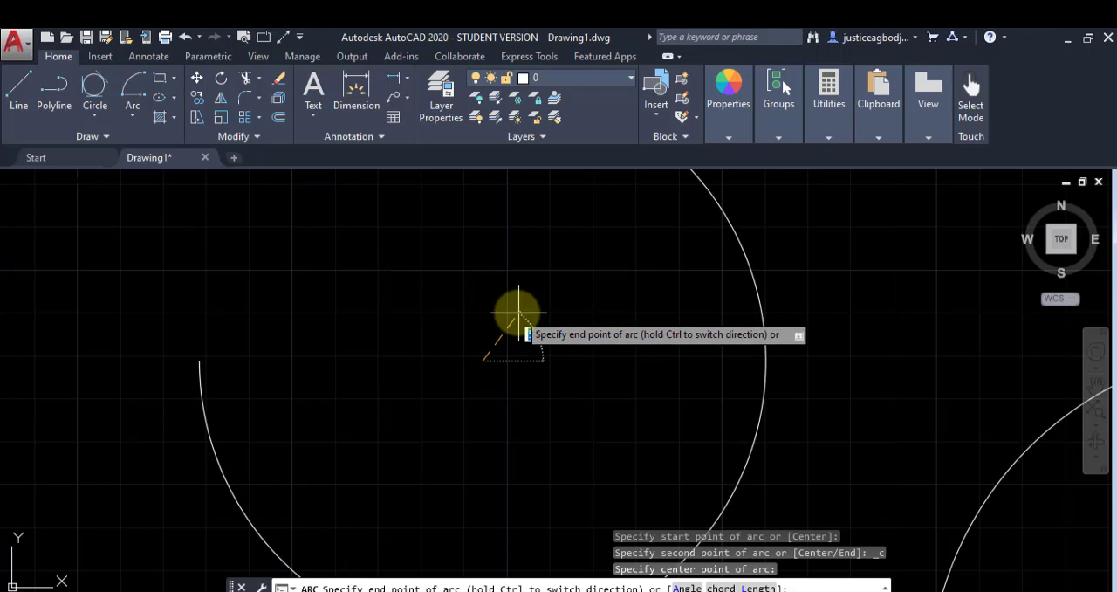
click(427, 334)
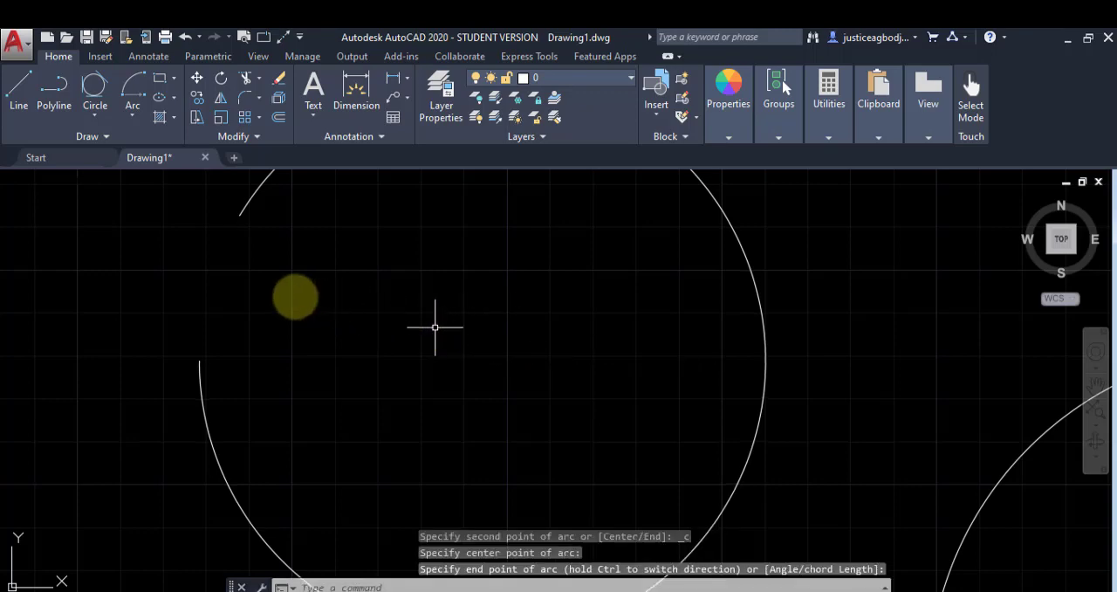
scroll(283, 295, down, 3)
scroll(282, 291, up, 2)
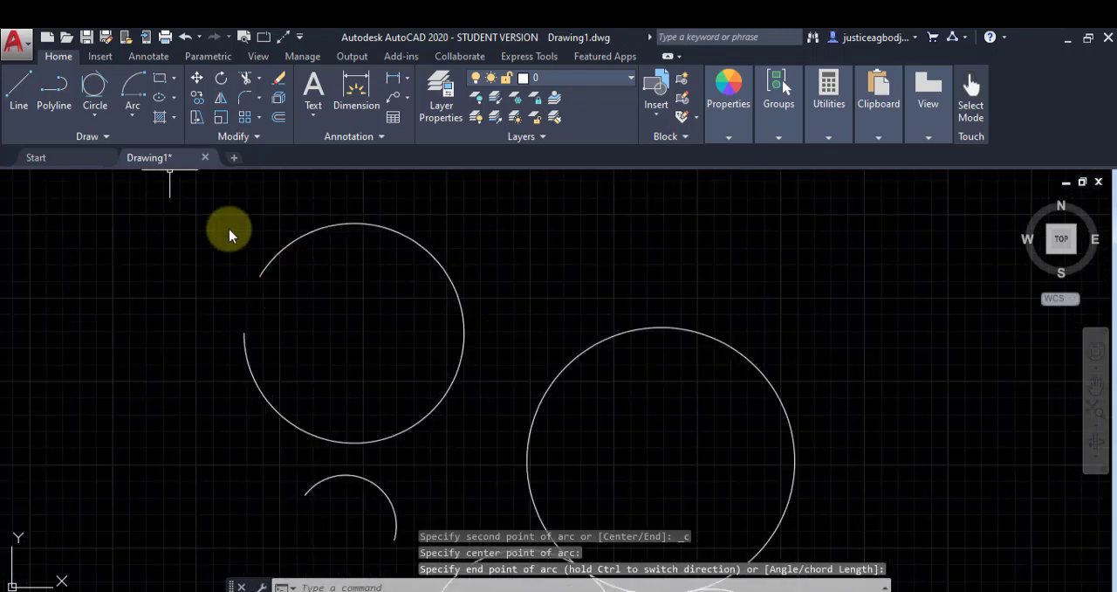
Step: Draw a rectangle 100 wide and 200 high in the free space above the large arc, and select it as one object
click(134, 117)
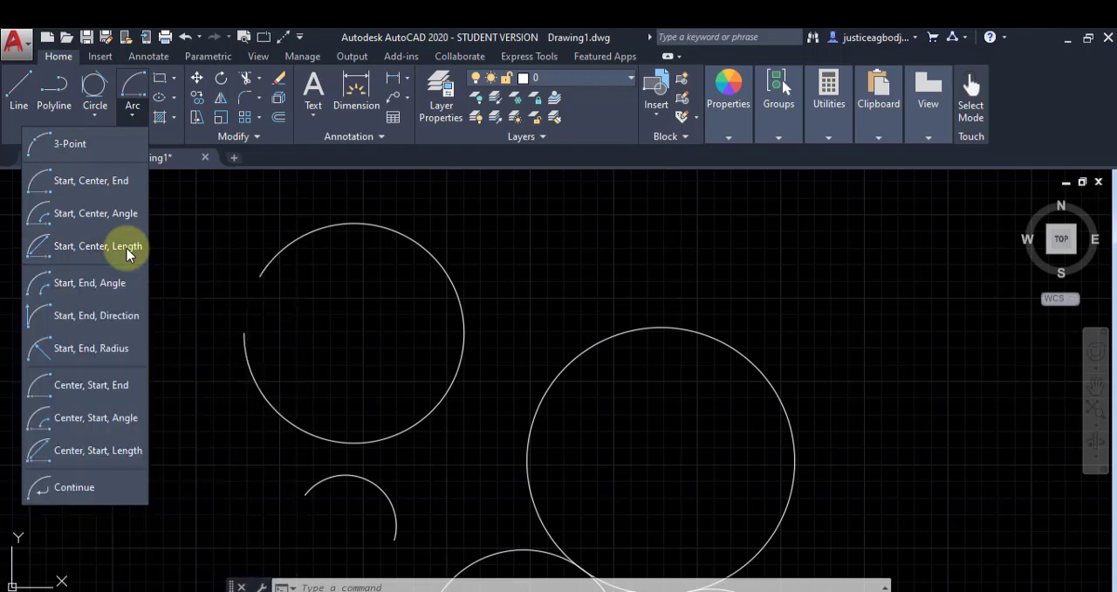
click(163, 79)
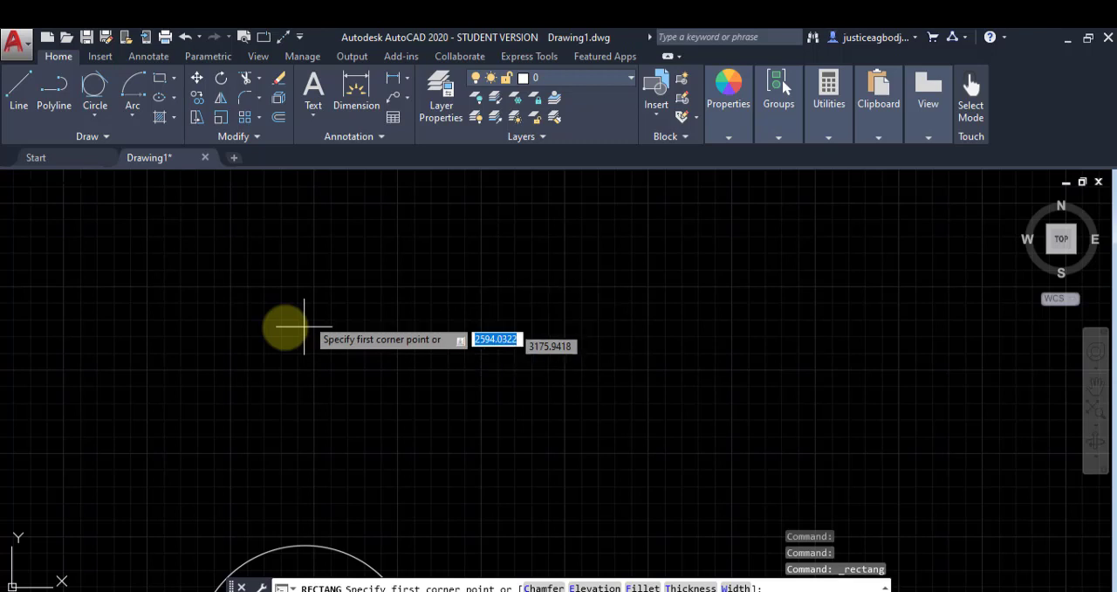
click(288, 234)
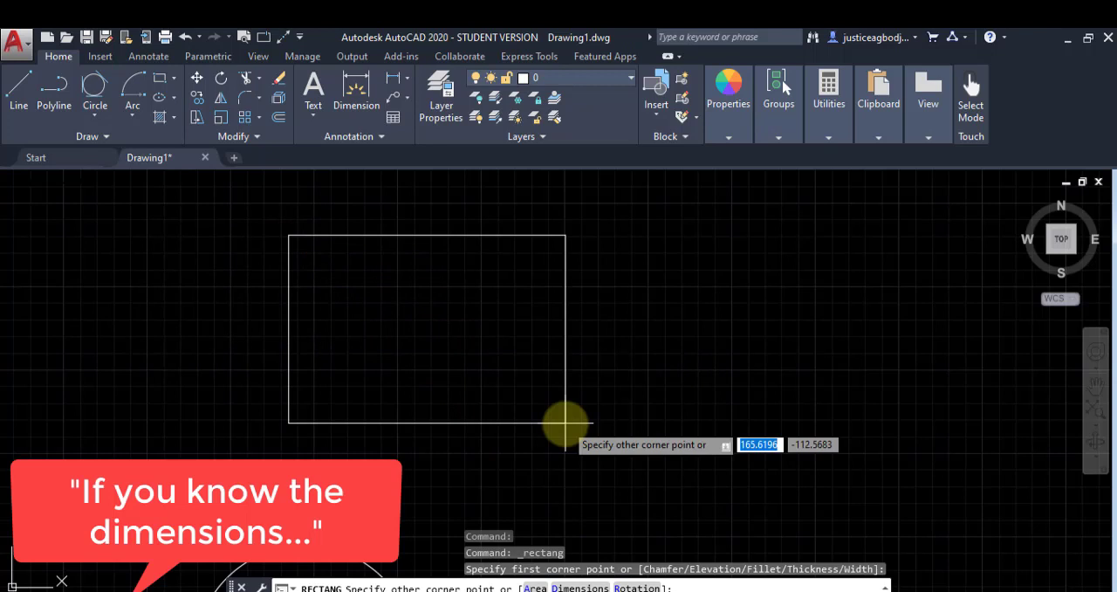
text(100)
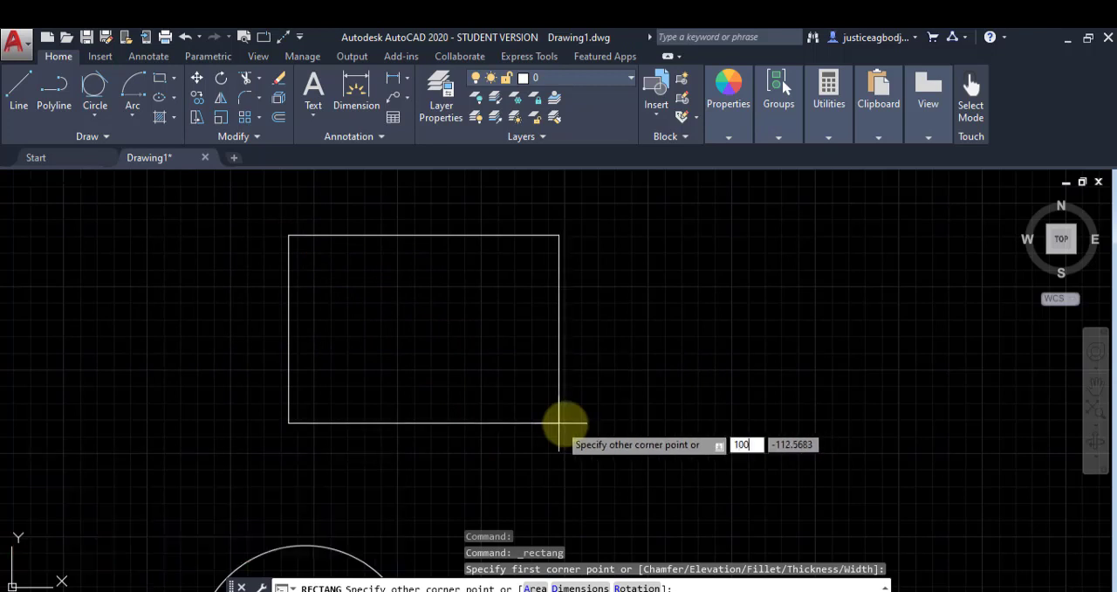
key(Tab)
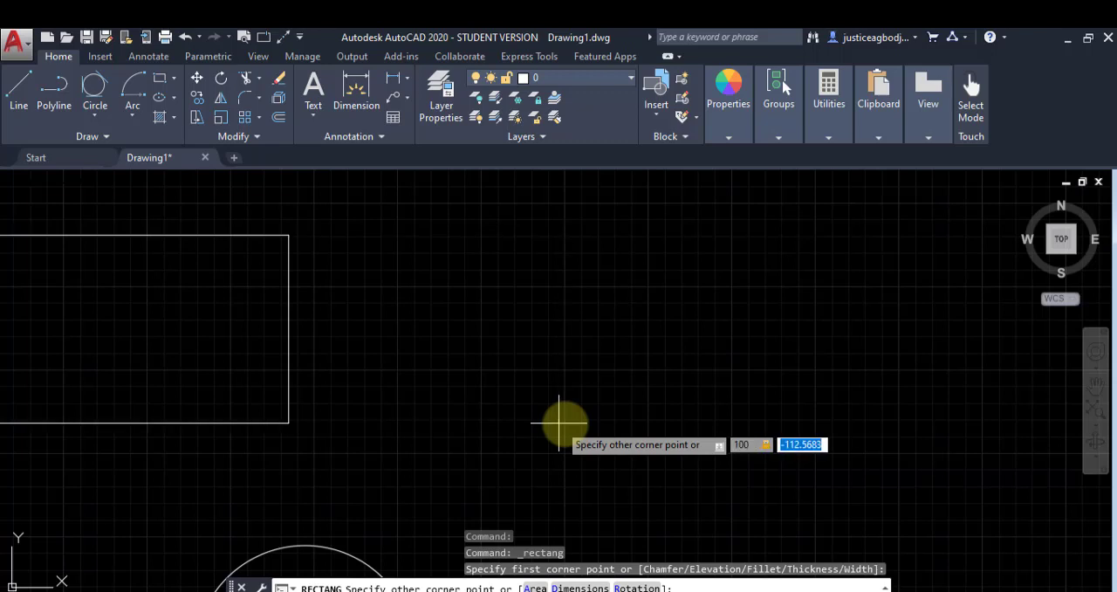
text(200)
key(Return)
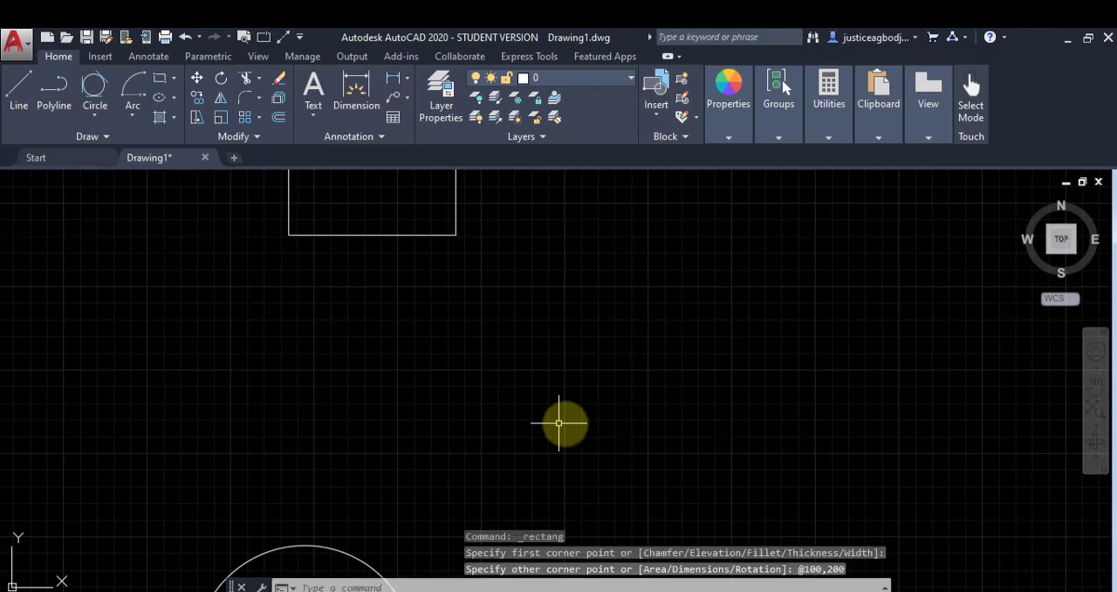
middle_drag(337, 289, 284, 562)
scroll(321, 474, down, 2)
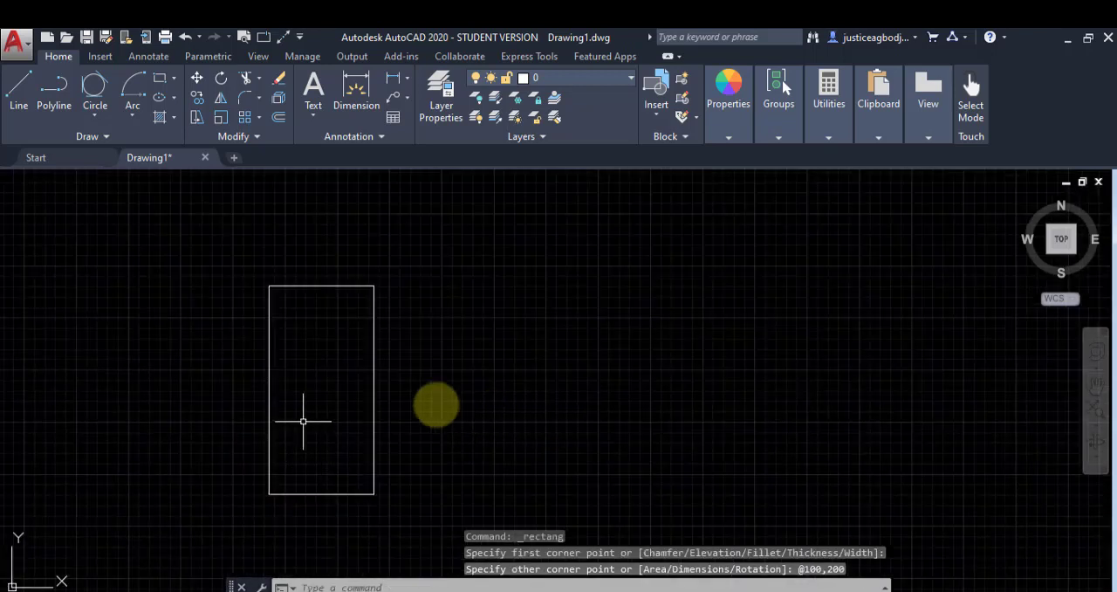
click(269, 379)
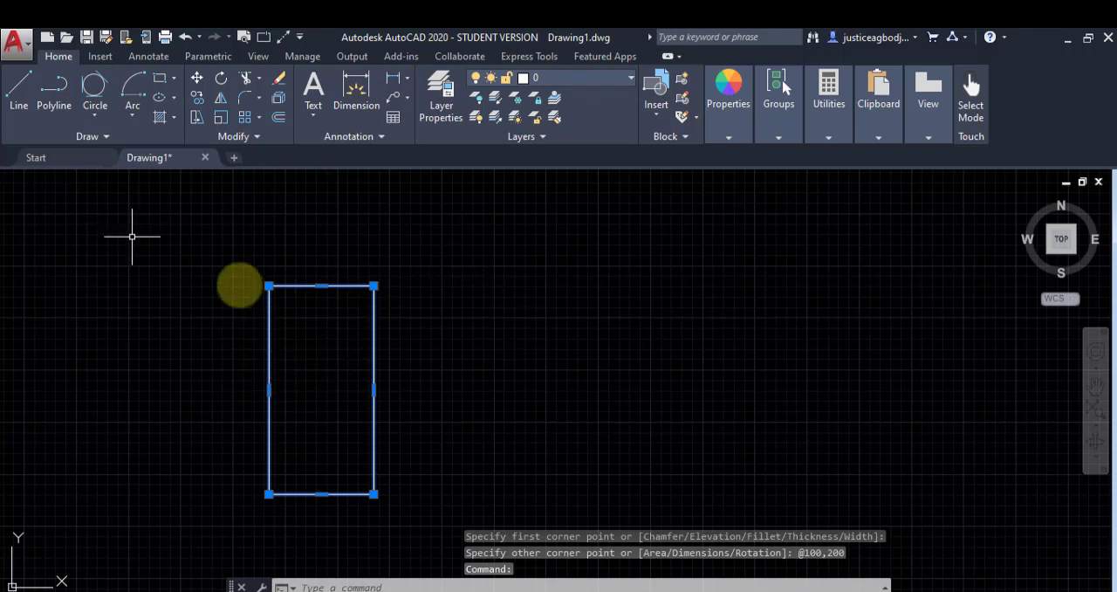
Step: Draw a 7-sided polygon inscribed in a circle of radius 40 in the free space beside the rectangle, and select it as one object
click(174, 79)
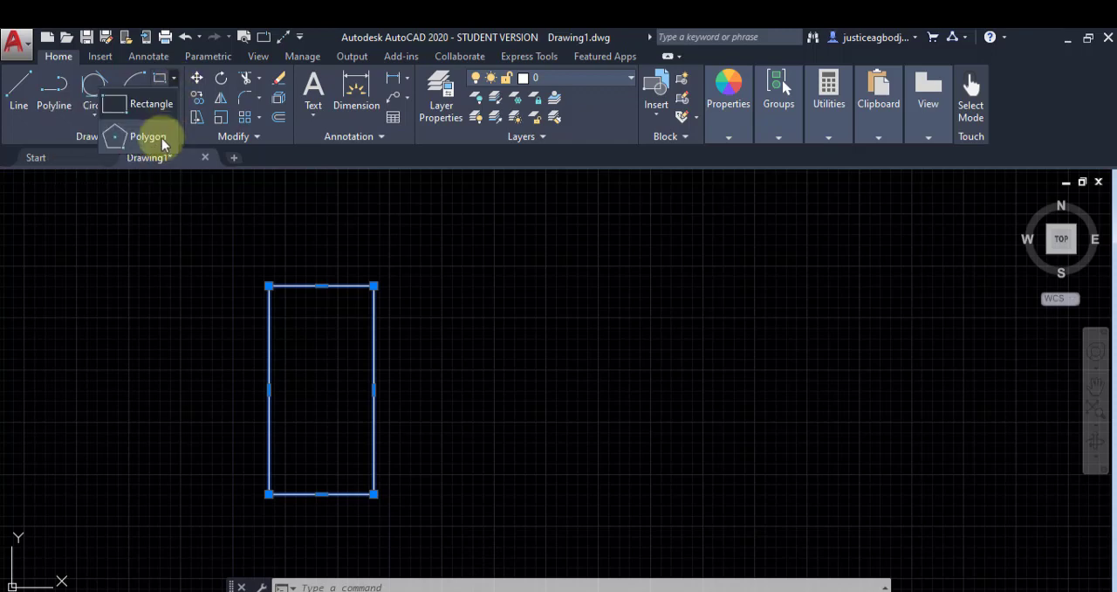
click(161, 146)
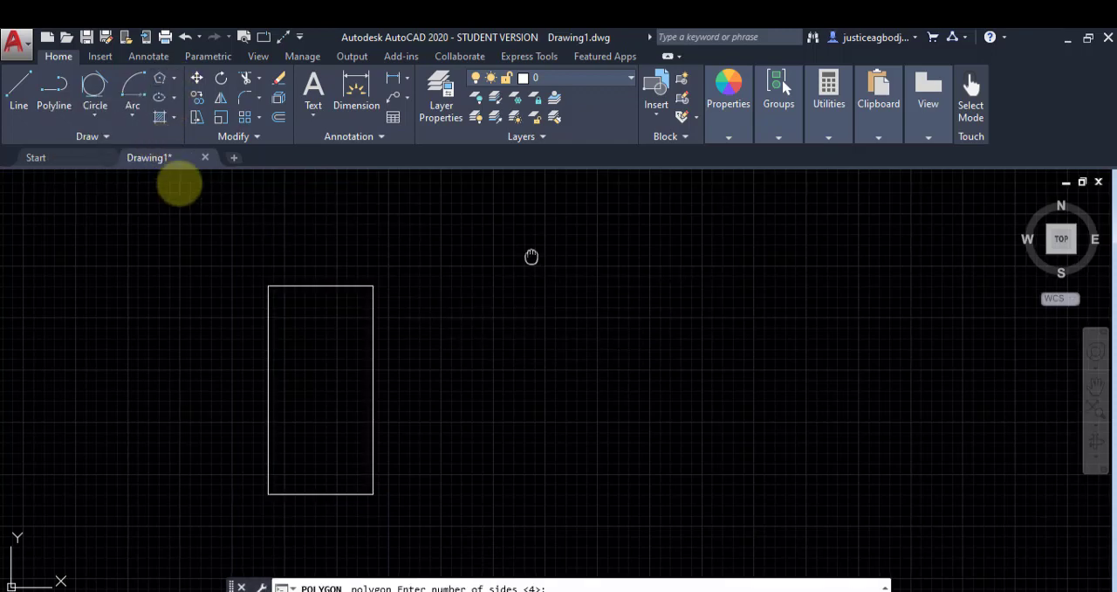
middle_drag(532, 254, 143, 475)
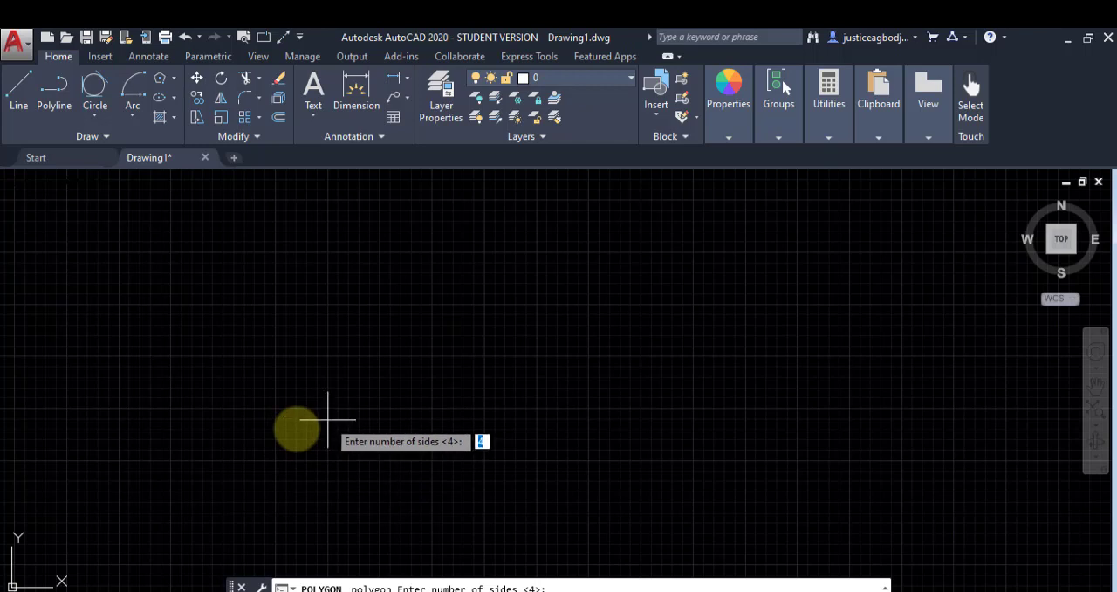
text(7)
key(Return)
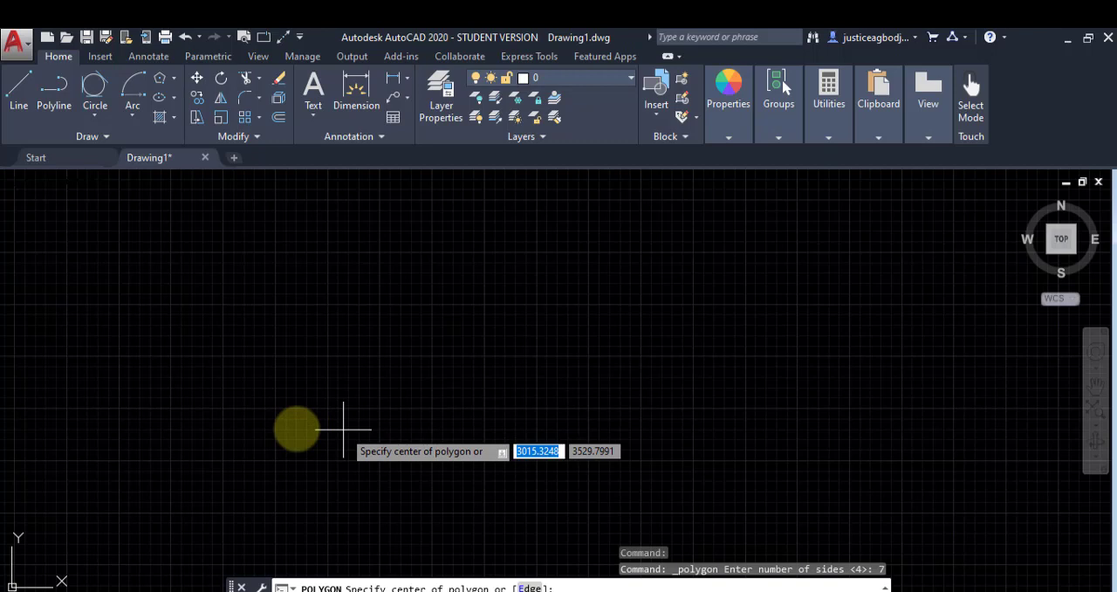
click(353, 421)
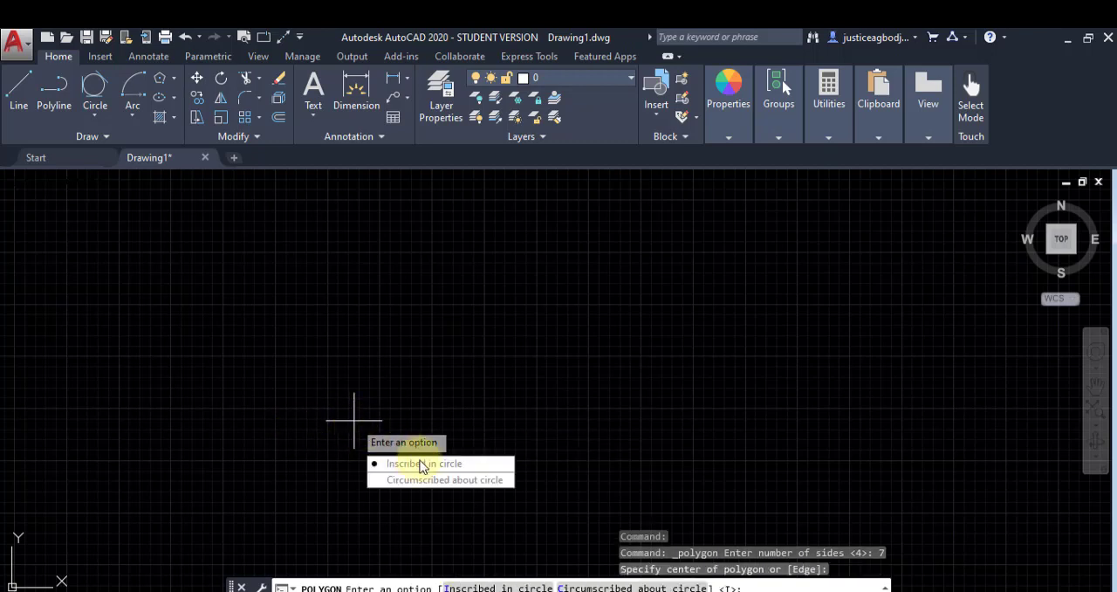
key(Down)
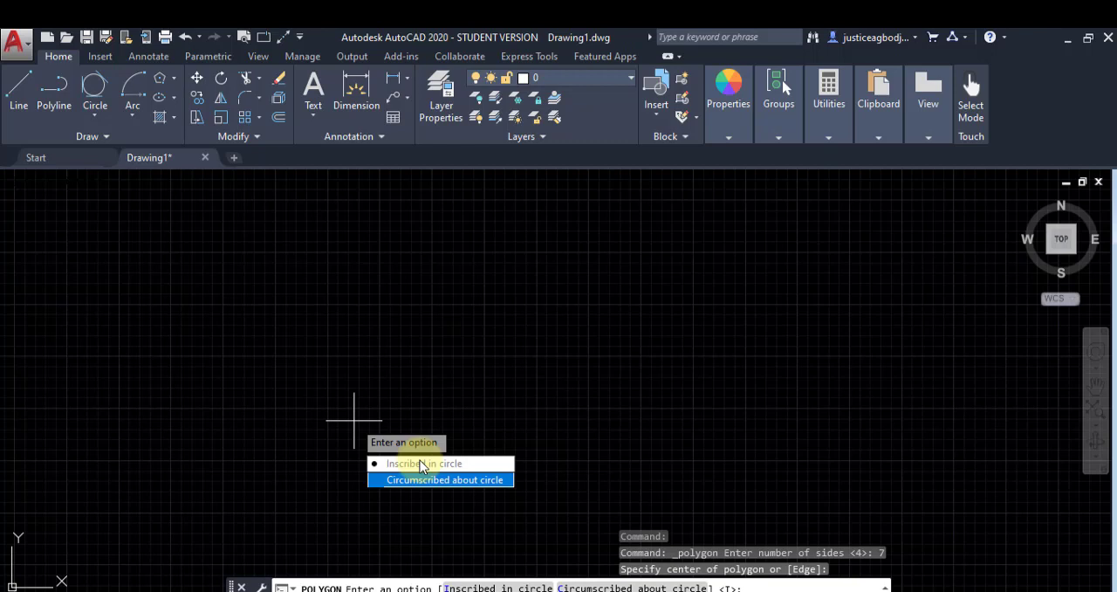
key(Up)
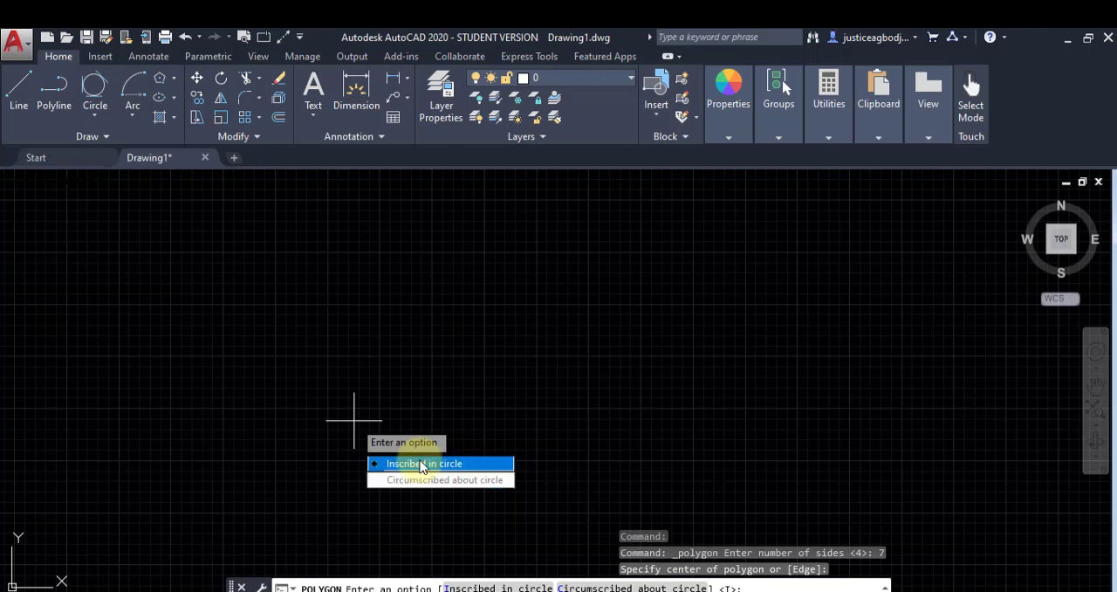
key(Return)
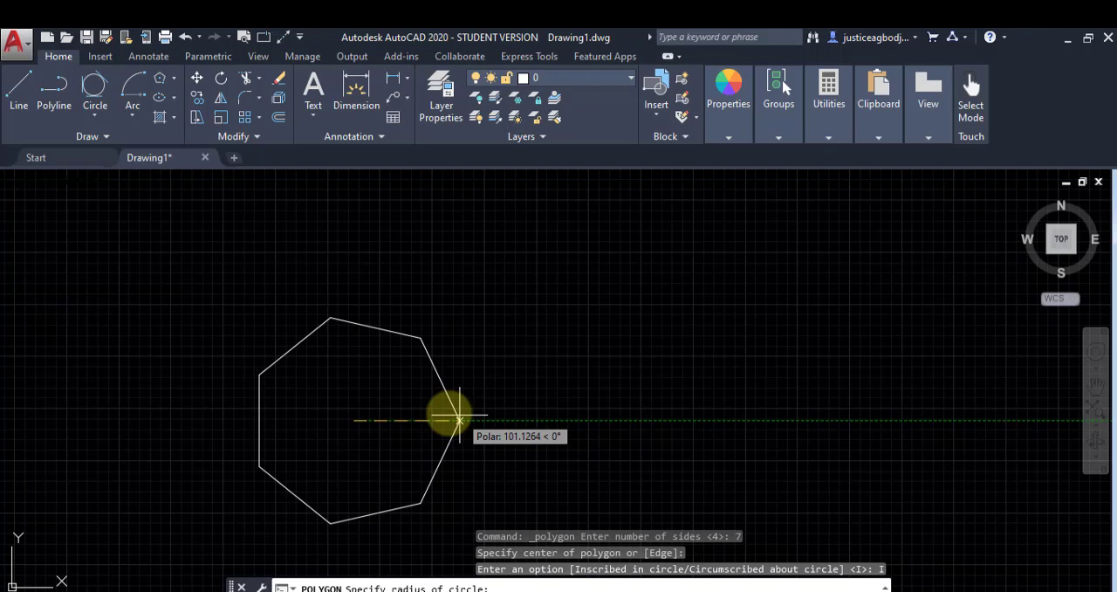
text(40)
key(Return)
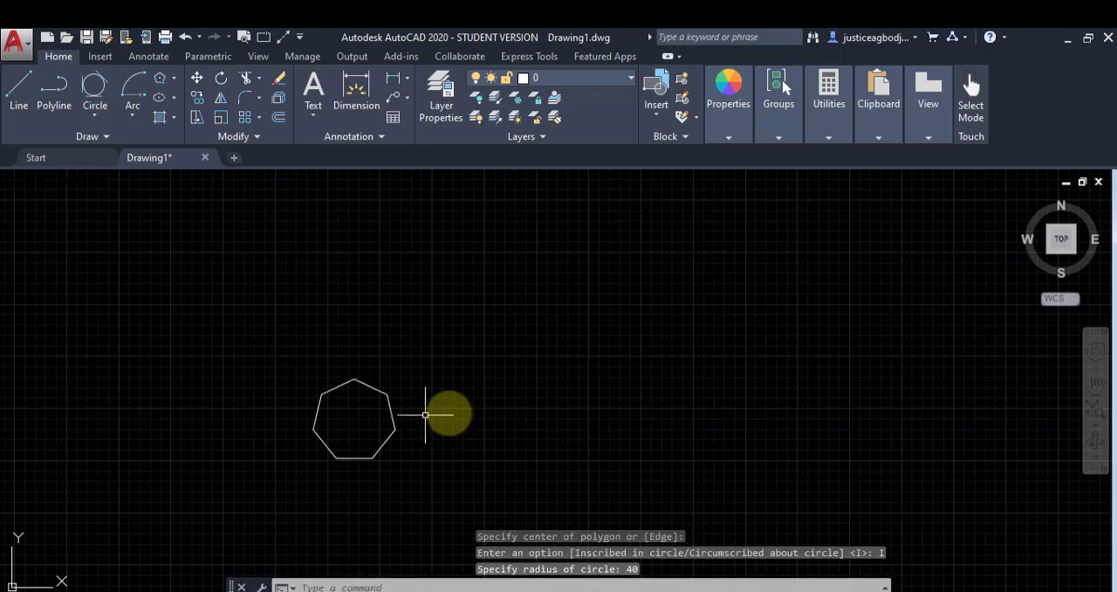
click(394, 425)
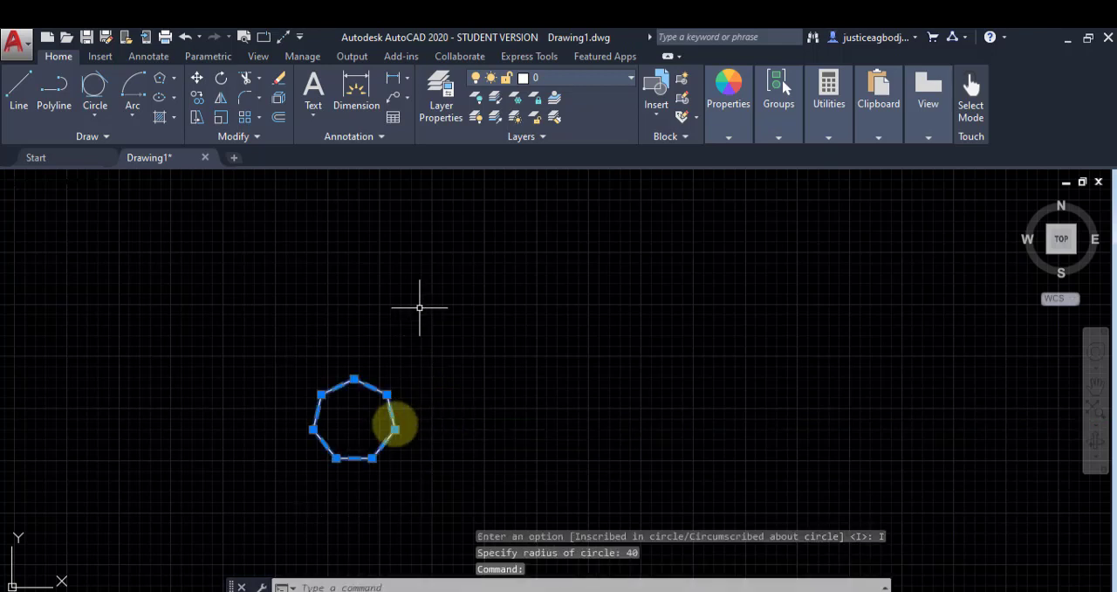
Step: Draw an 8-sided polygon circumscribed about a circle of radius 100, centered on the middle of the heptagon
click(160, 80)
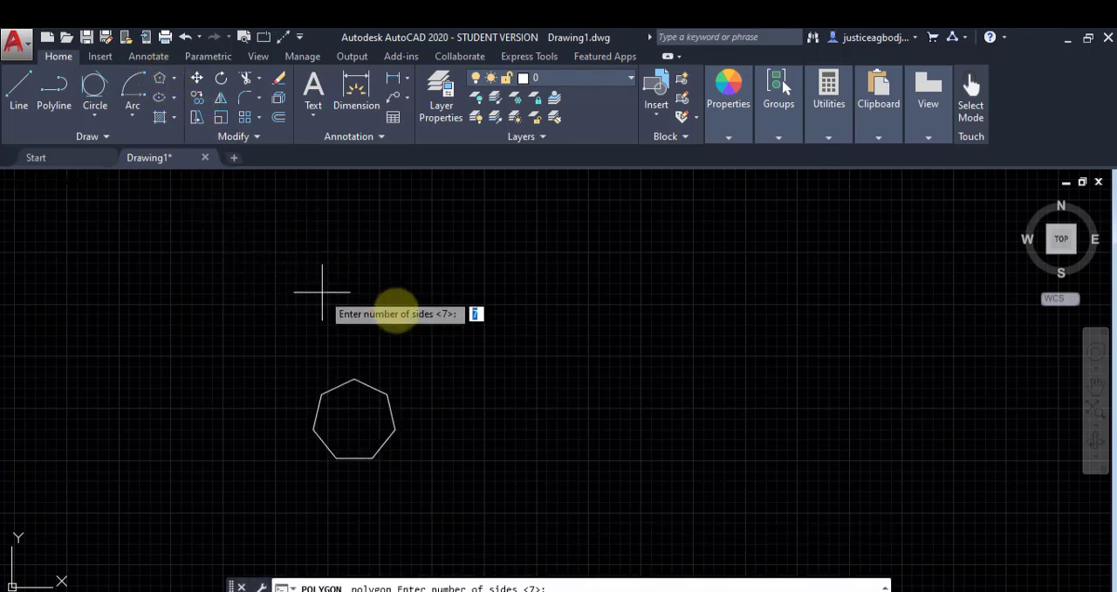
text(8)
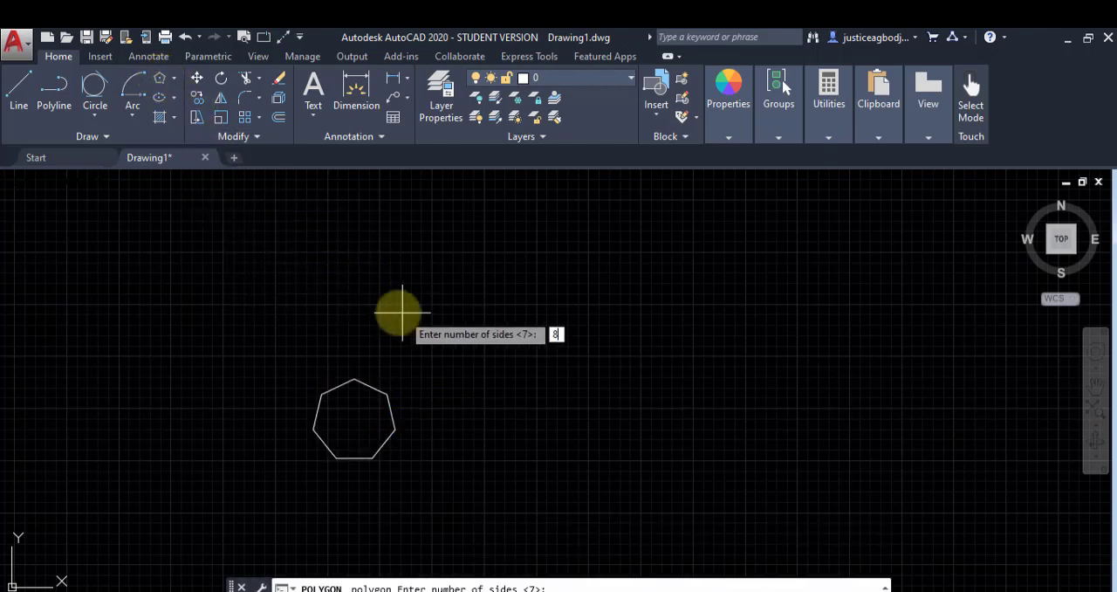
key(Return)
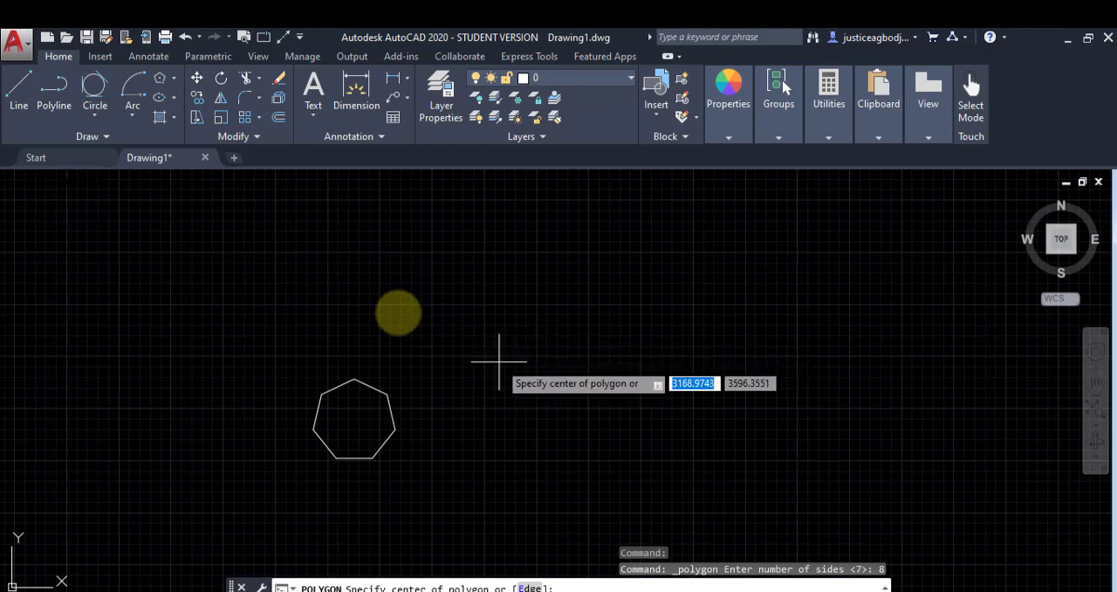
click(354, 421)
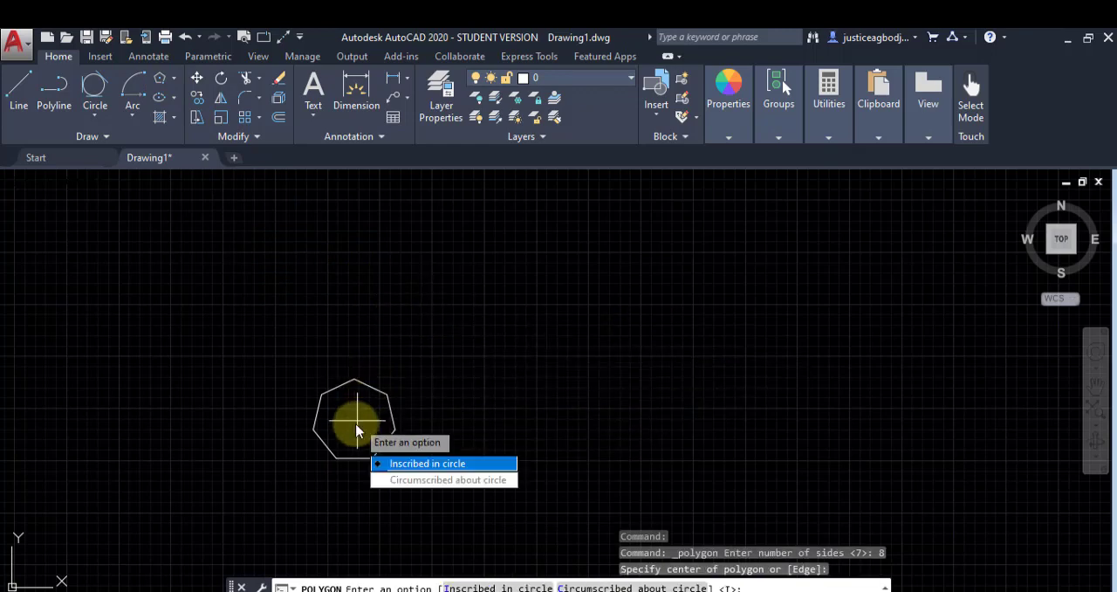
click(398, 482)
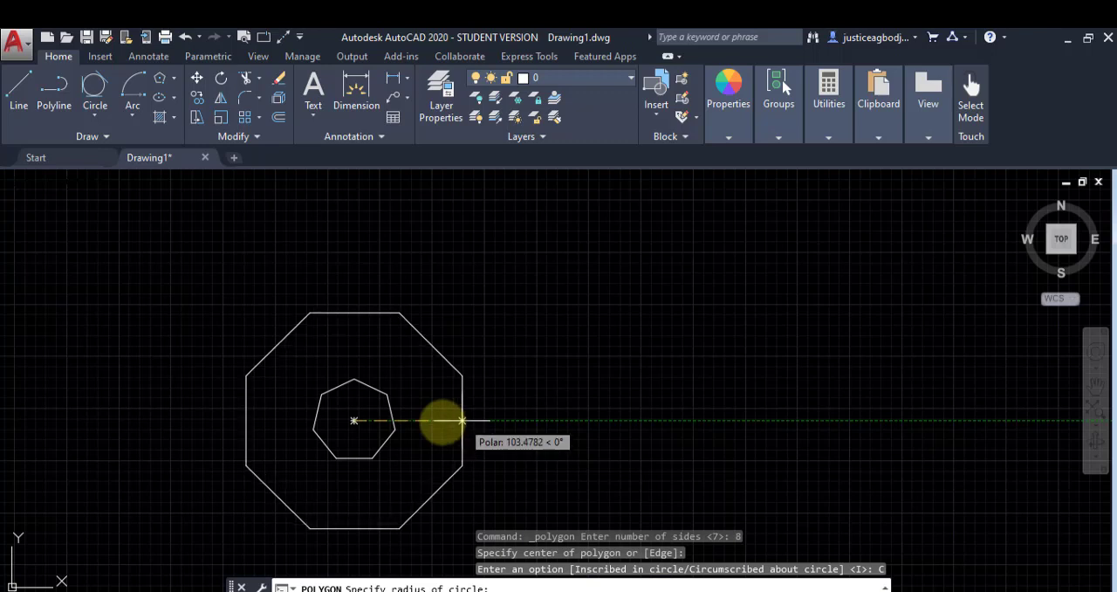
text(100)
key(Return)
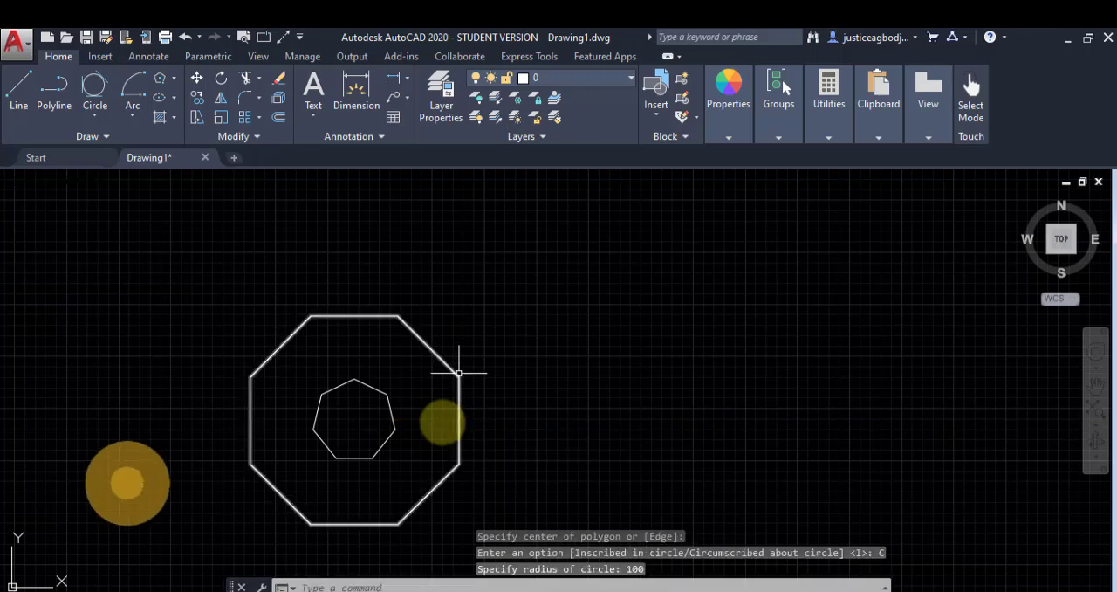
Step: Draw a center-method ellipse above and beside the octagon, with a horizontal half-axis of 180 and a vertical half-axis of 70
click(159, 96)
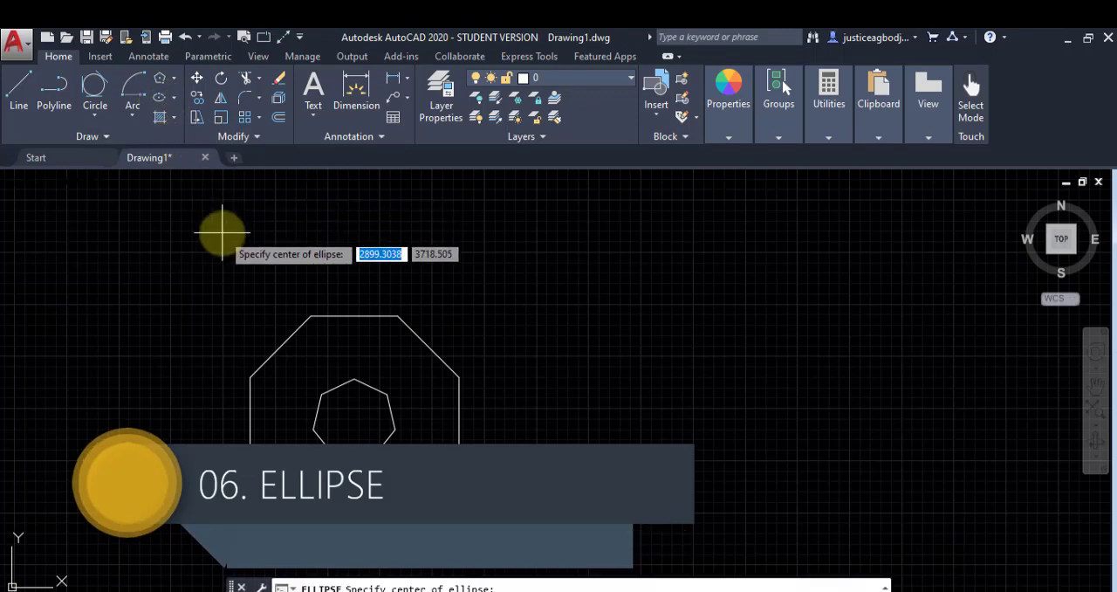
middle_drag(383, 275, 169, 431)
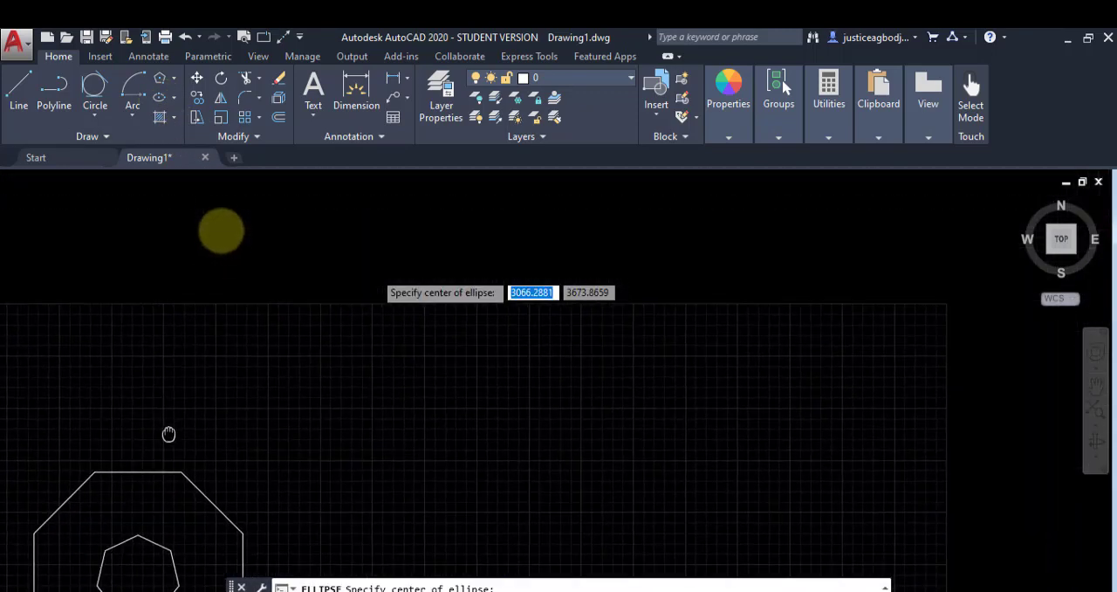
click(174, 99)
click(141, 118)
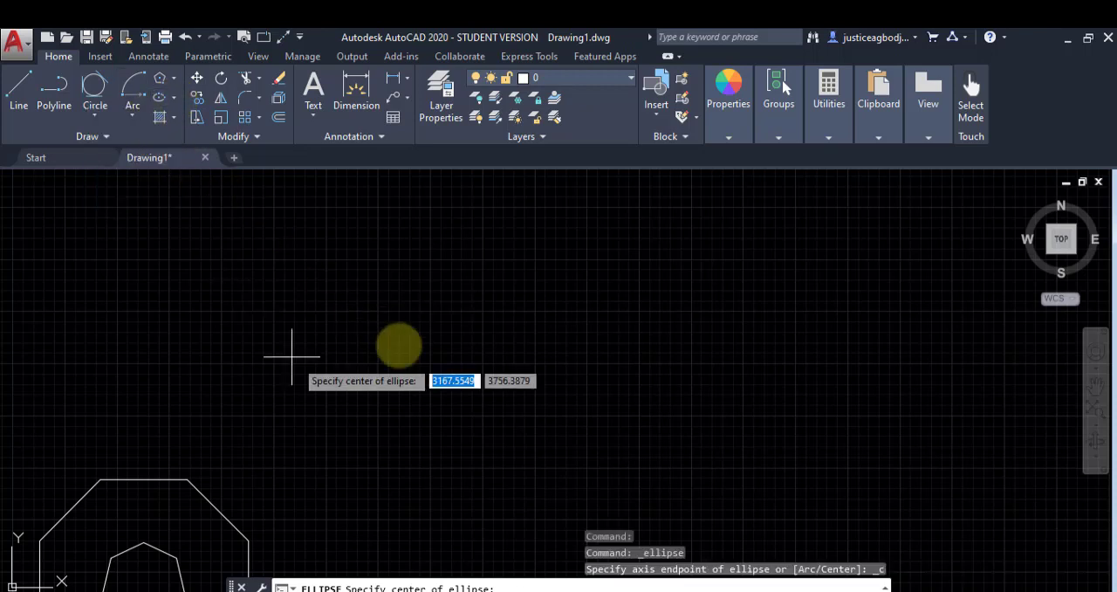
click(423, 364)
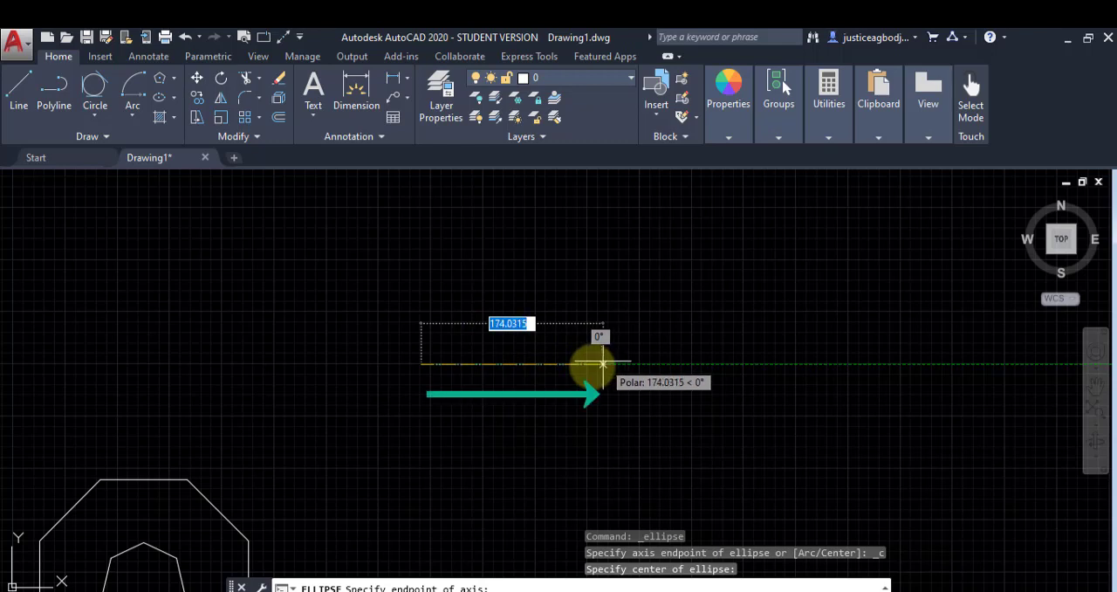
text(180)
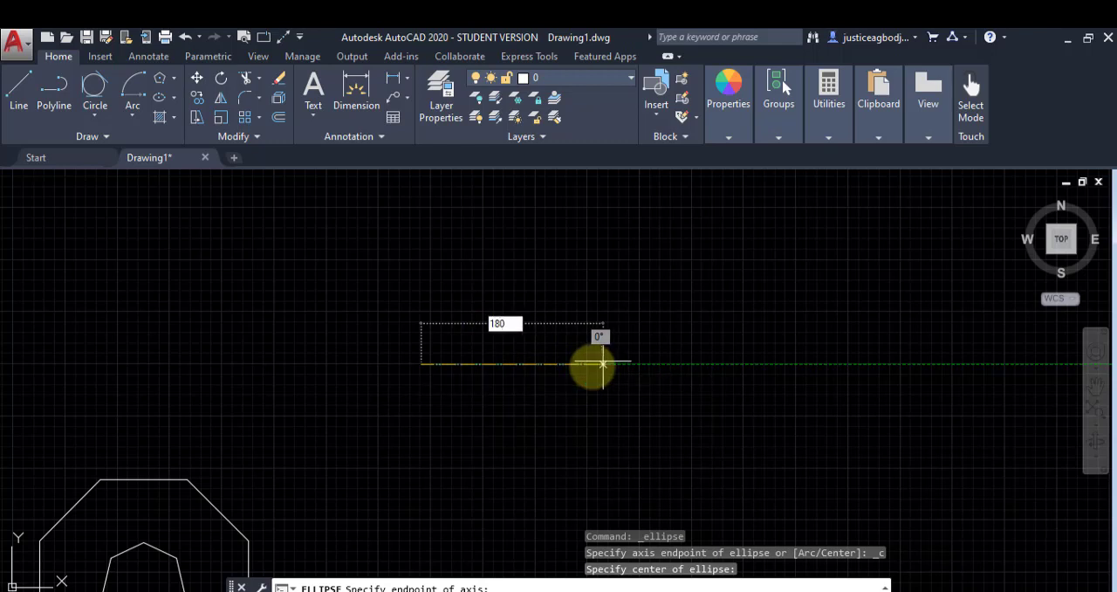
key(Return)
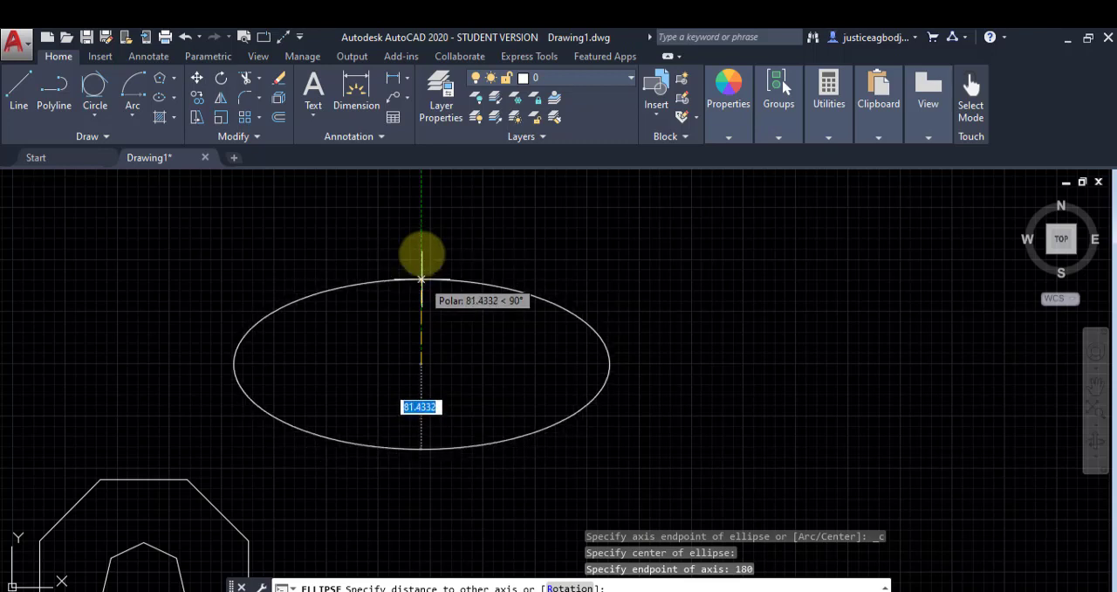
text(70)
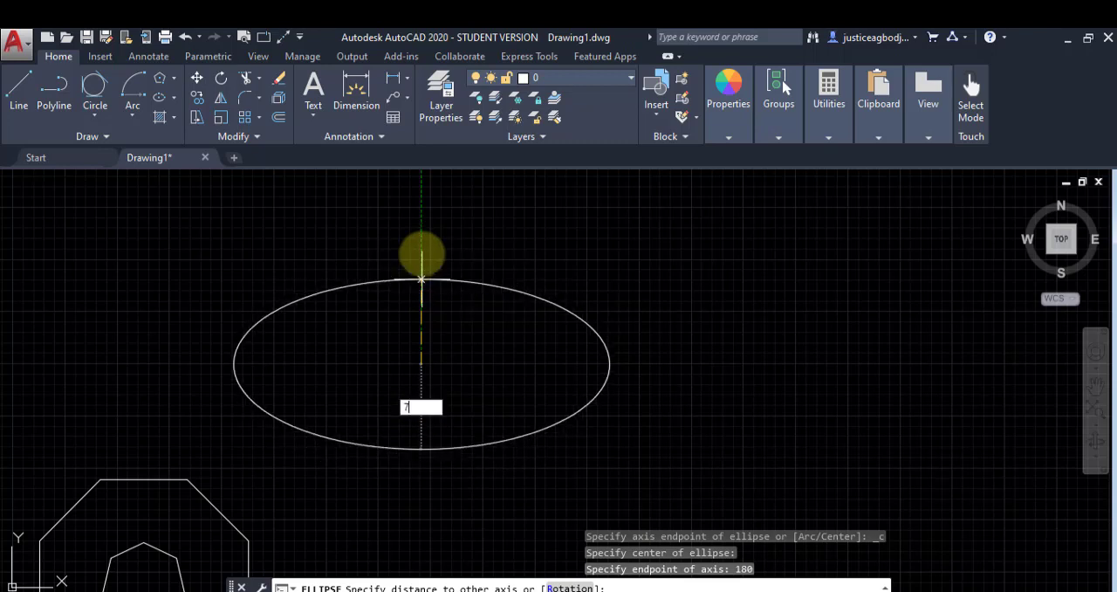
key(Return)
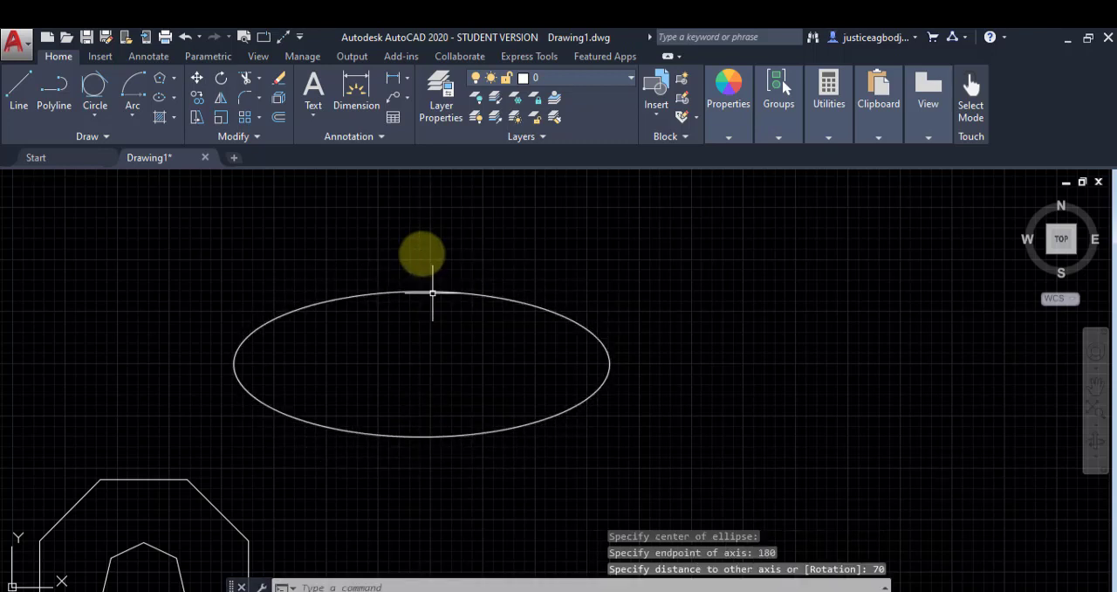
Step: Draw an Axis, End ellipse above the first ellipse, with a horizontal axis about 346 long and a vertical half-axis of about 88
click(161, 97)
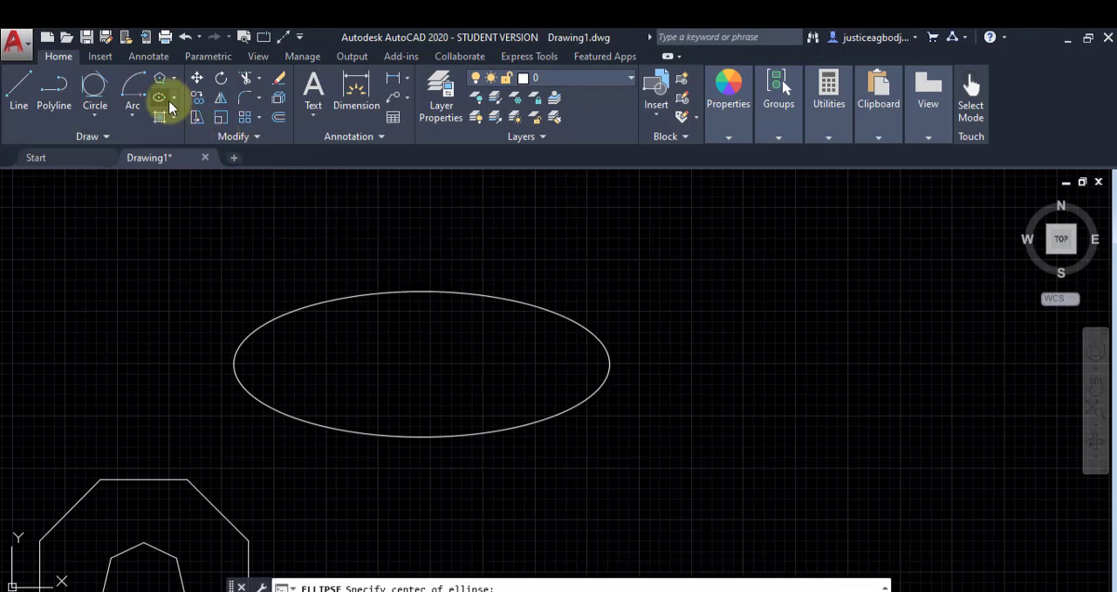
click(175, 94)
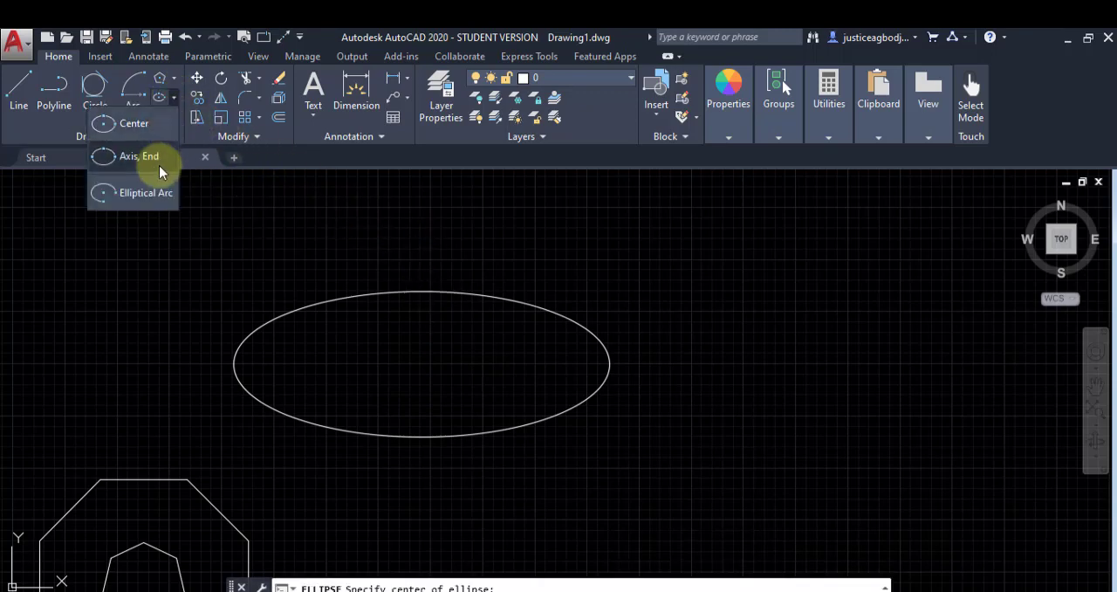
click(159, 165)
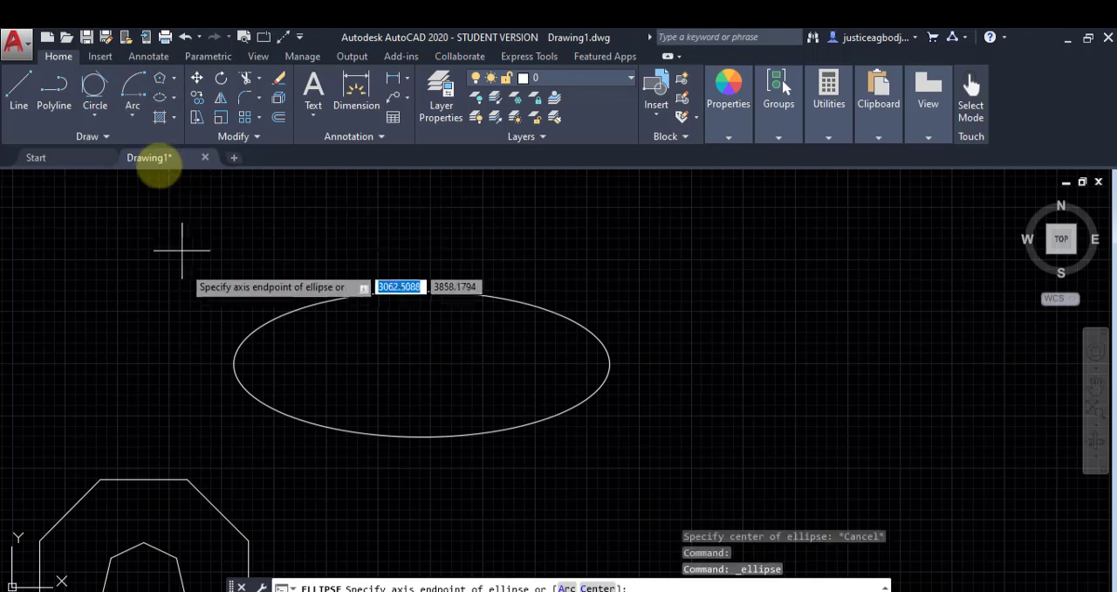
middle_drag(213, 266, 197, 474)
click(225, 323)
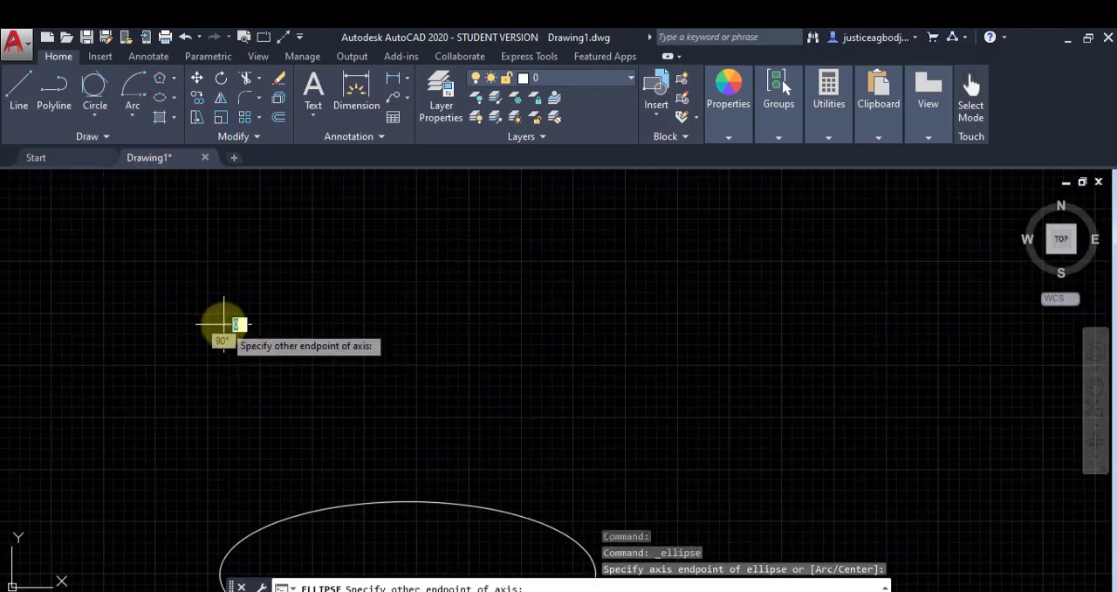
click(586, 324)
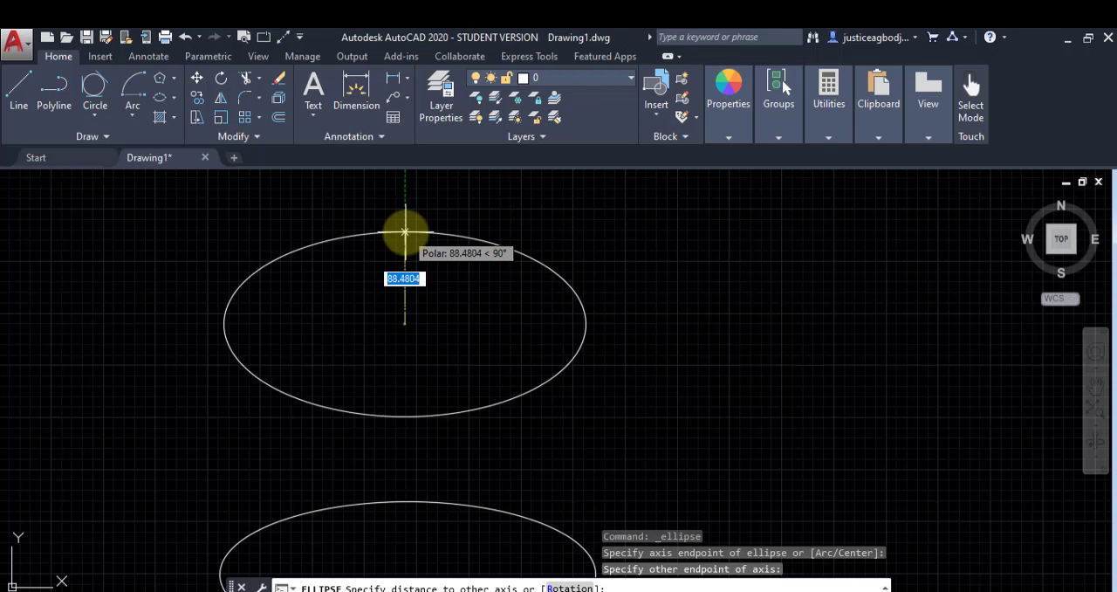
click(405, 231)
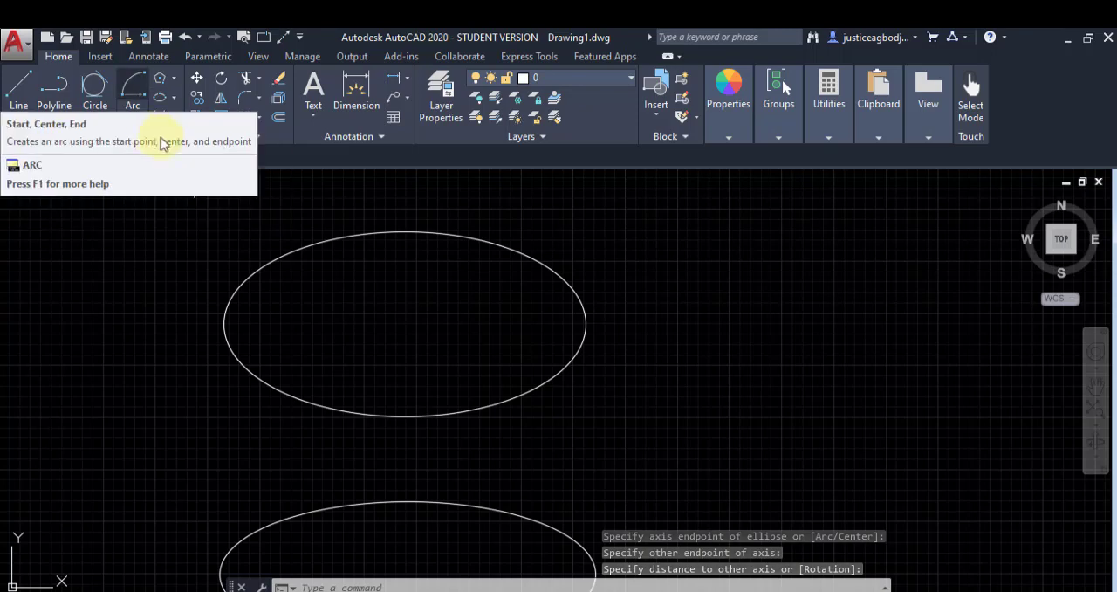
Step: Draw a Center, Radius circle centered on the upper ellipse, taller but narrower than it so that the two outlines cross
click(94, 115)
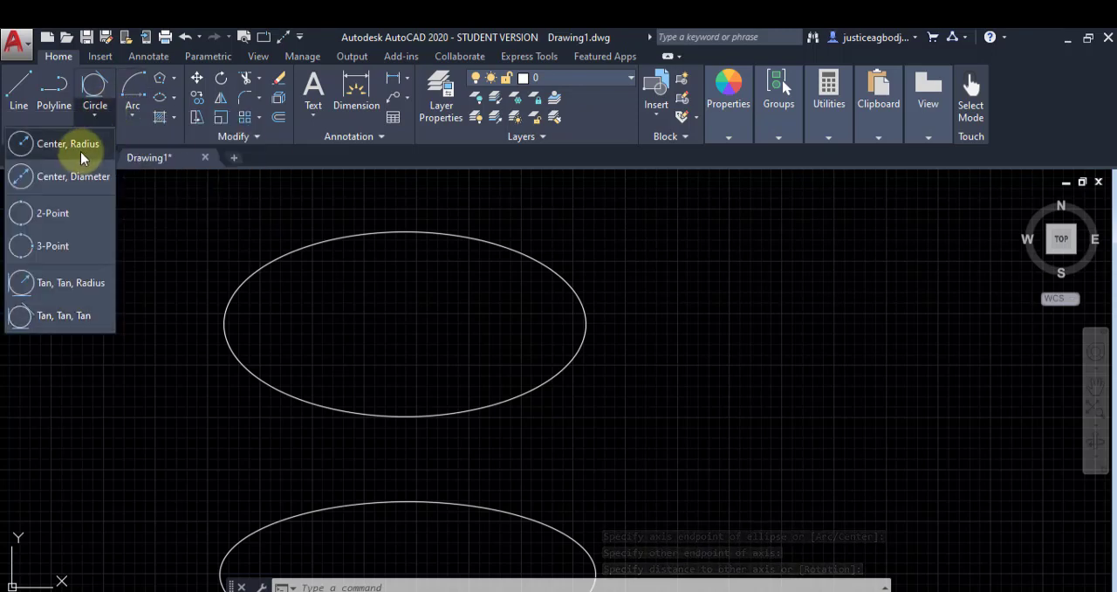
click(84, 148)
middle_drag(275, 403, 276, 315)
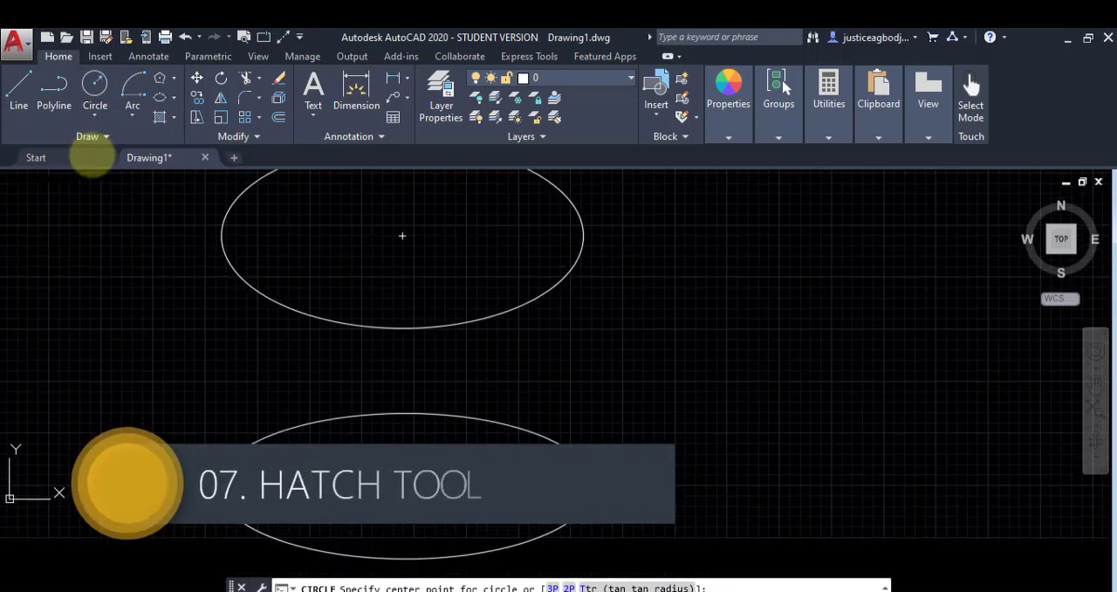
click(403, 237)
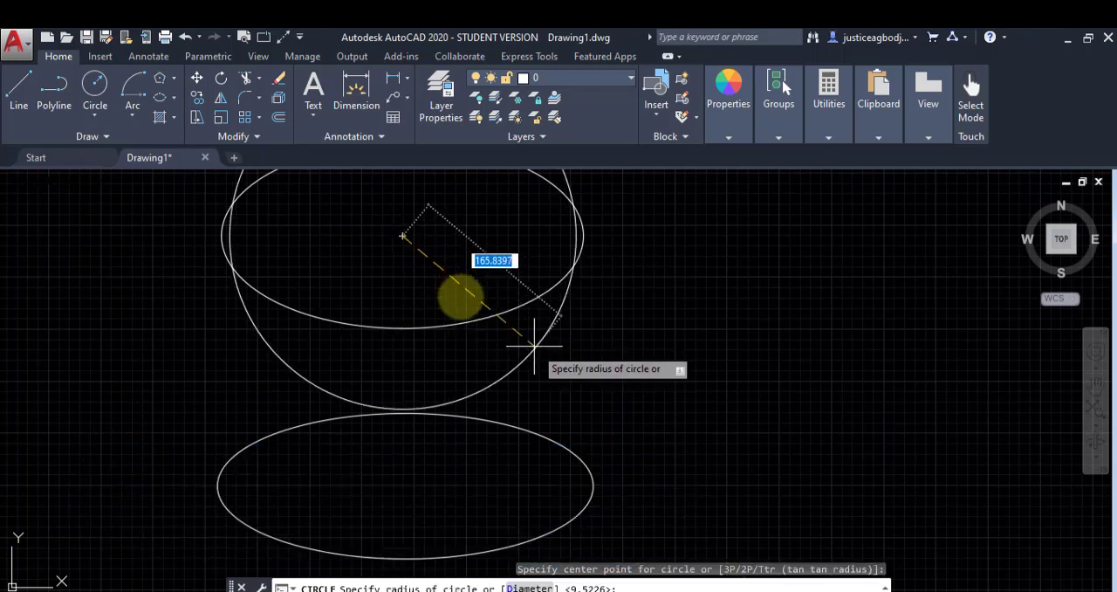
click(494, 330)
mouse_move(354, 270)
middle_down()
mouse_move(354, 376)
mouse_move(338, 430)
middle_up()
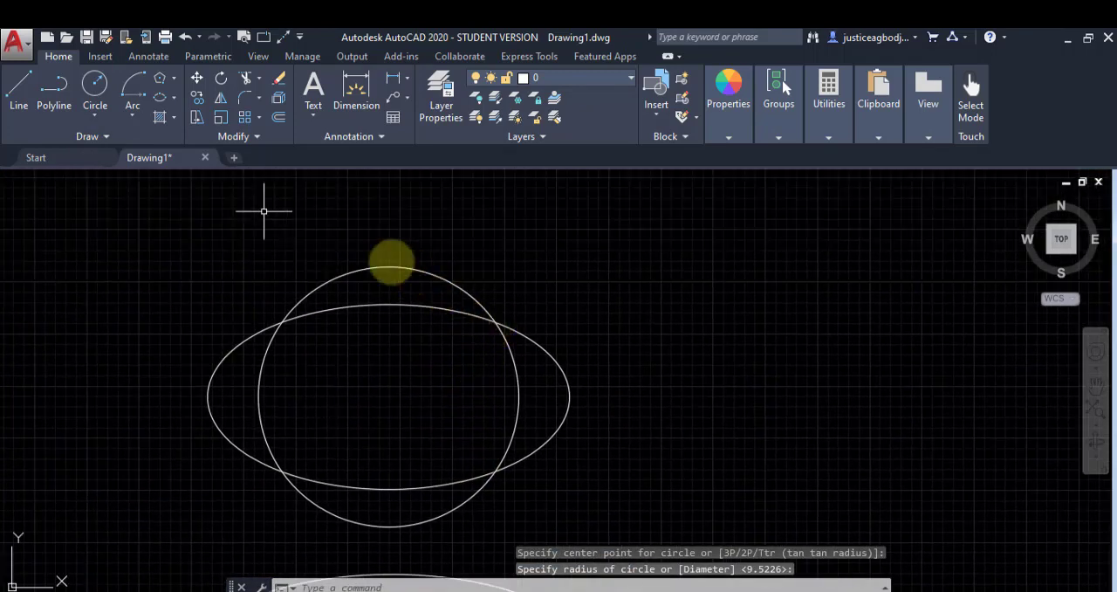
Step: Hatch the circle crossing the upper ellipse with the ANGLE pattern, selecting the circle itself as the boundary object
click(173, 120)
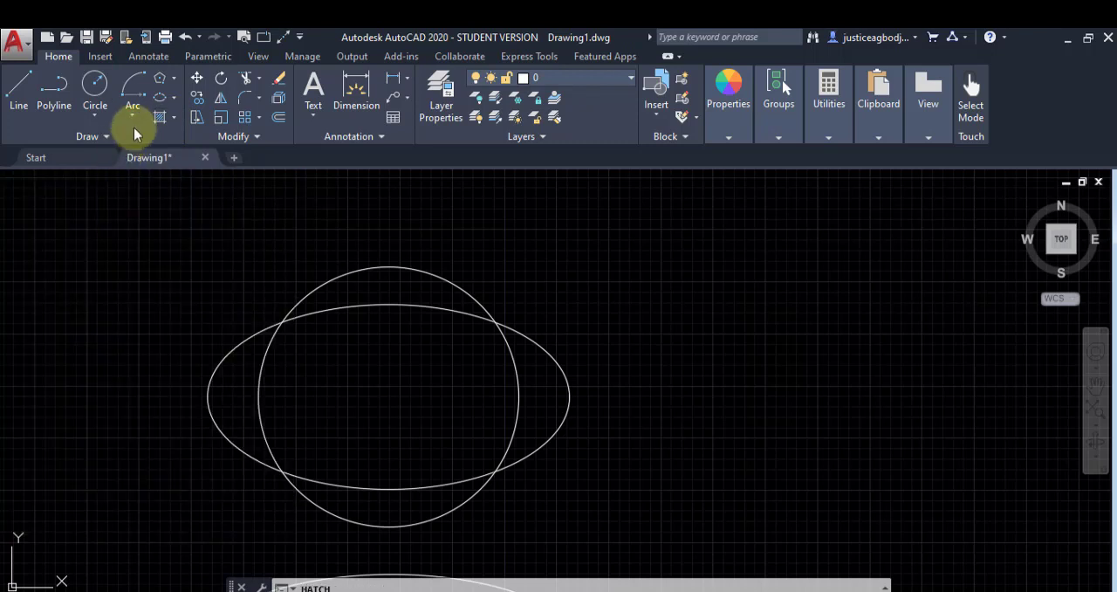
click(157, 115)
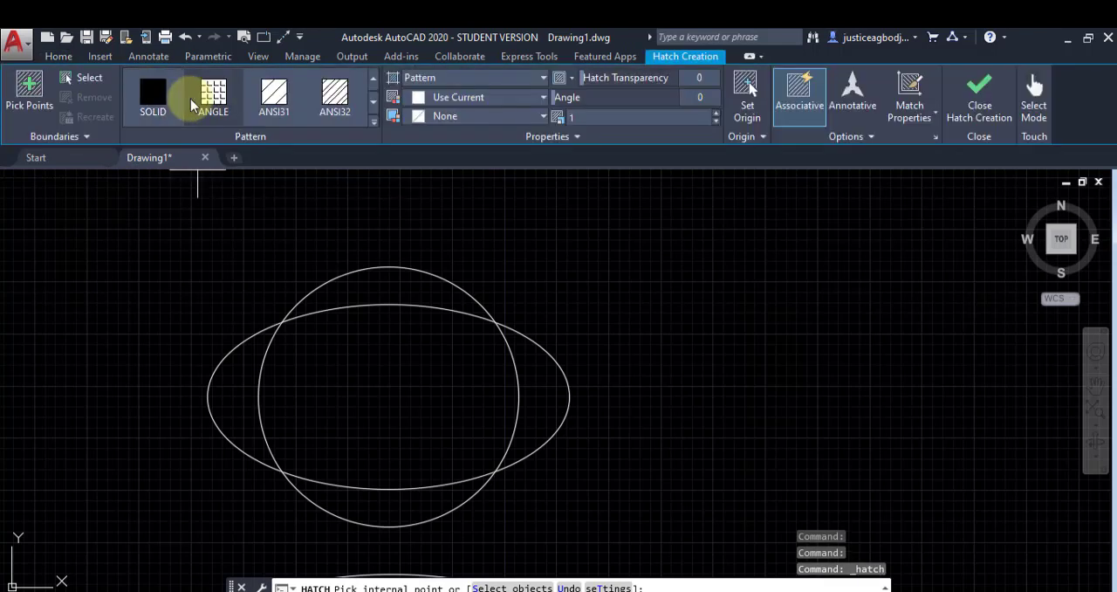
click(153, 92)
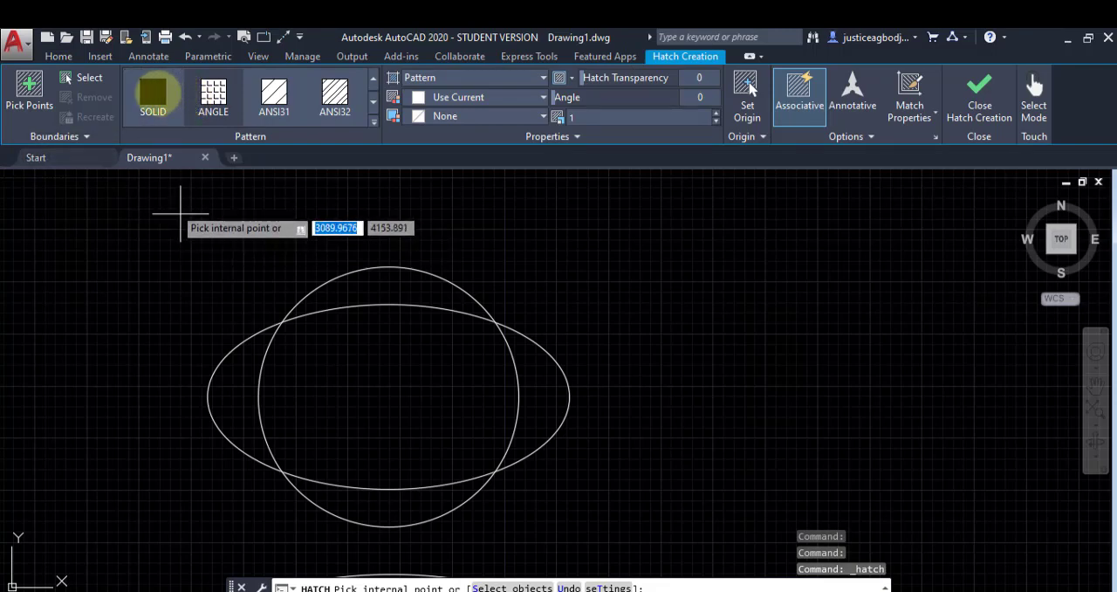
click(92, 84)
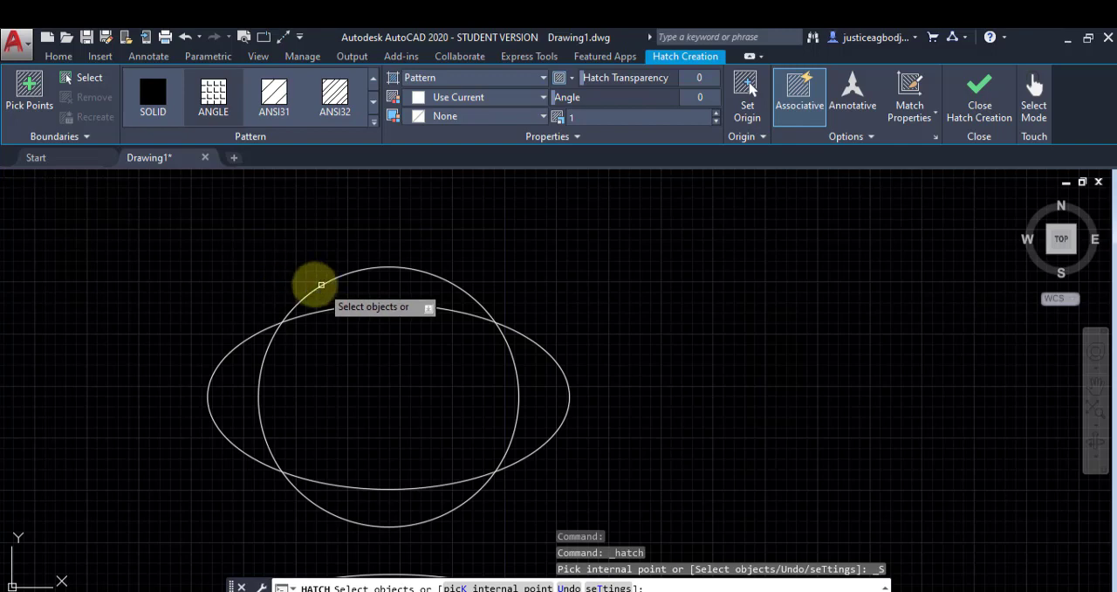
click(321, 285)
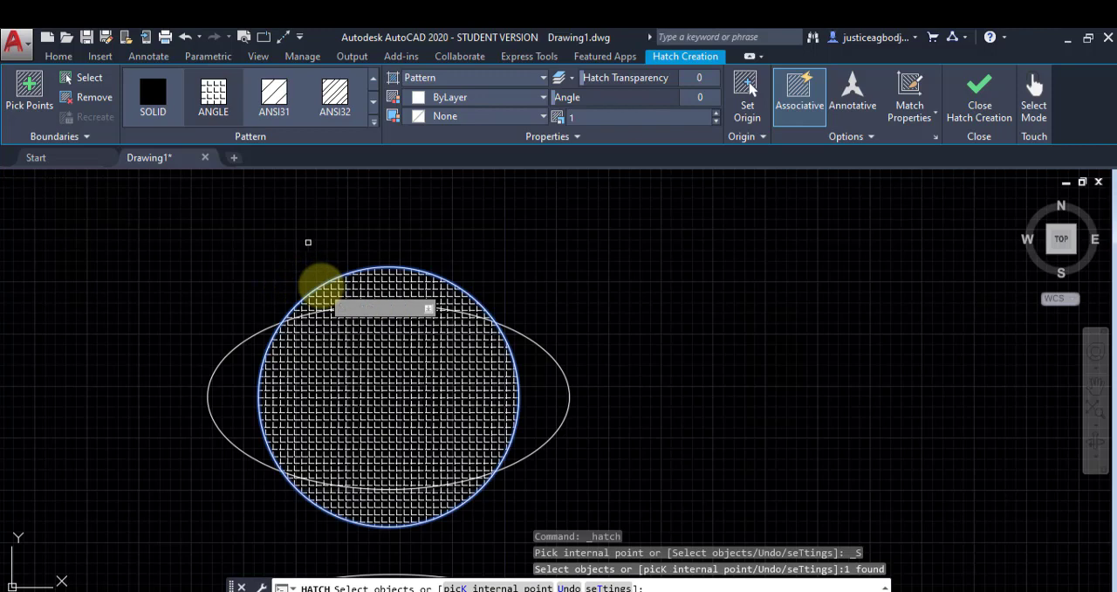
Step: Try the AR-B816 pattern on the circle's hatch and return it to ANGLE
click(216, 96)
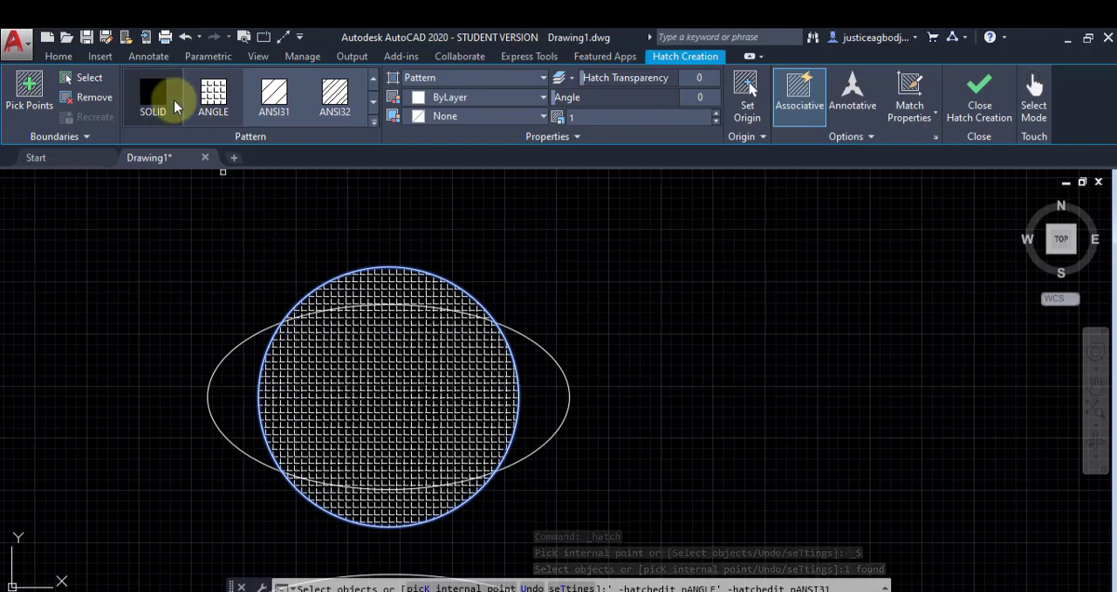
click(174, 101)
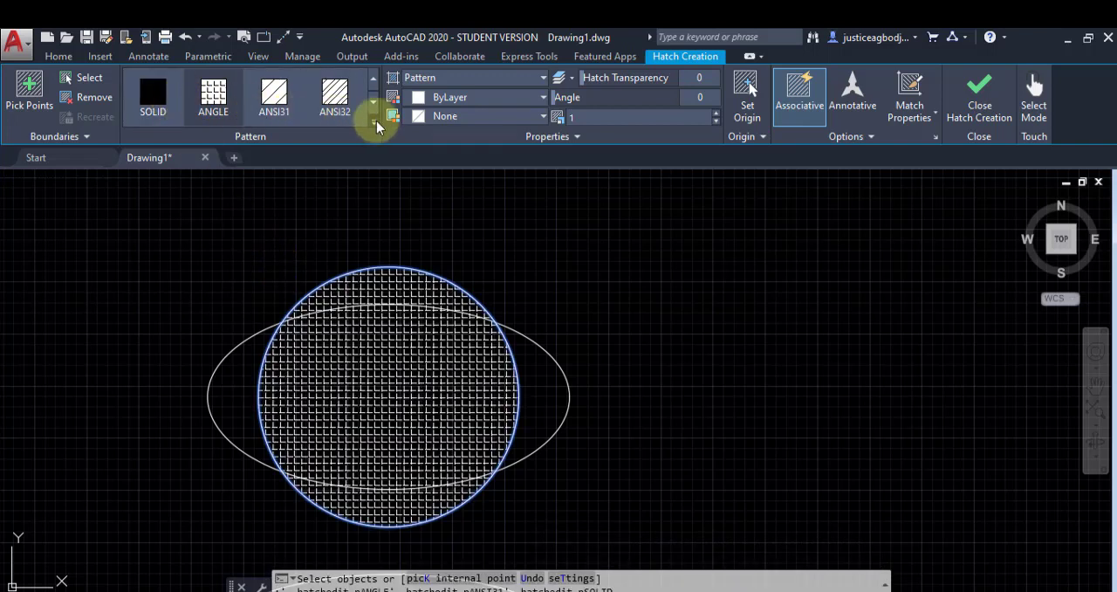
click(377, 127)
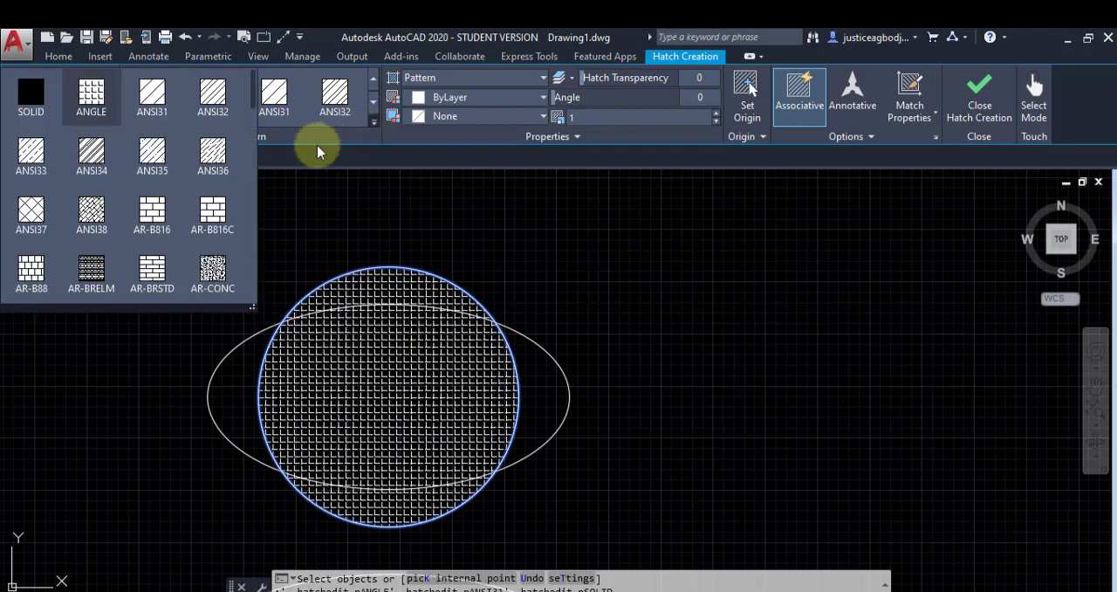
click(157, 213)
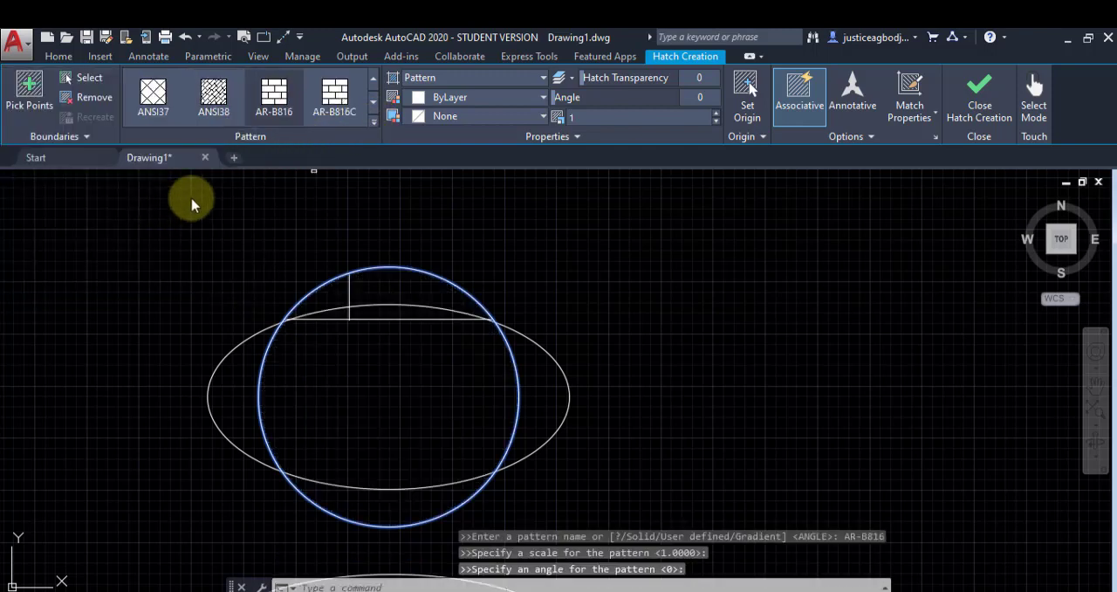
click(376, 124)
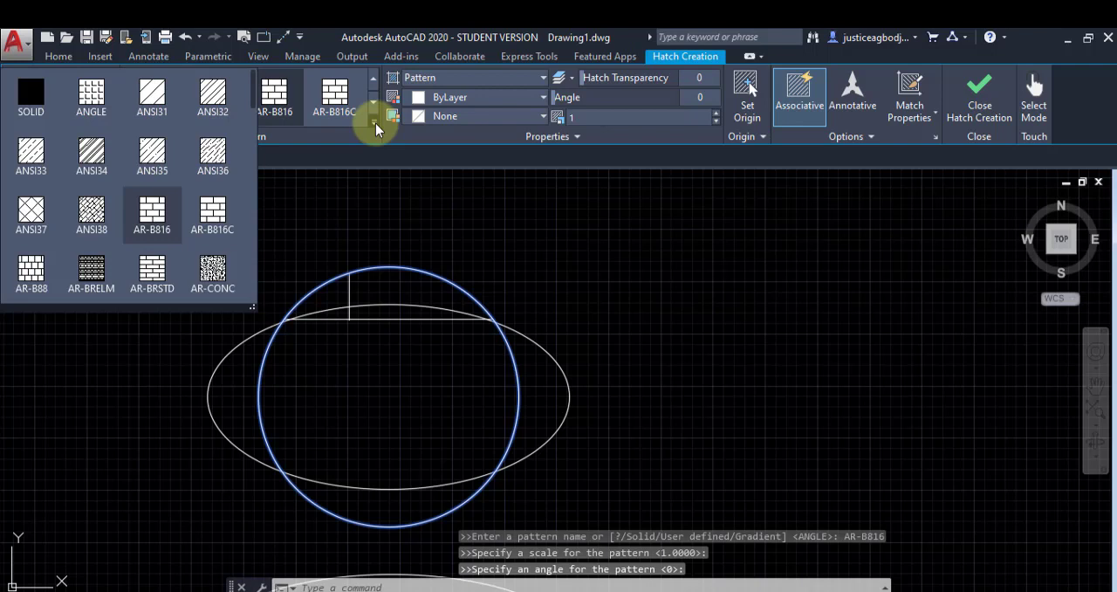
click(82, 104)
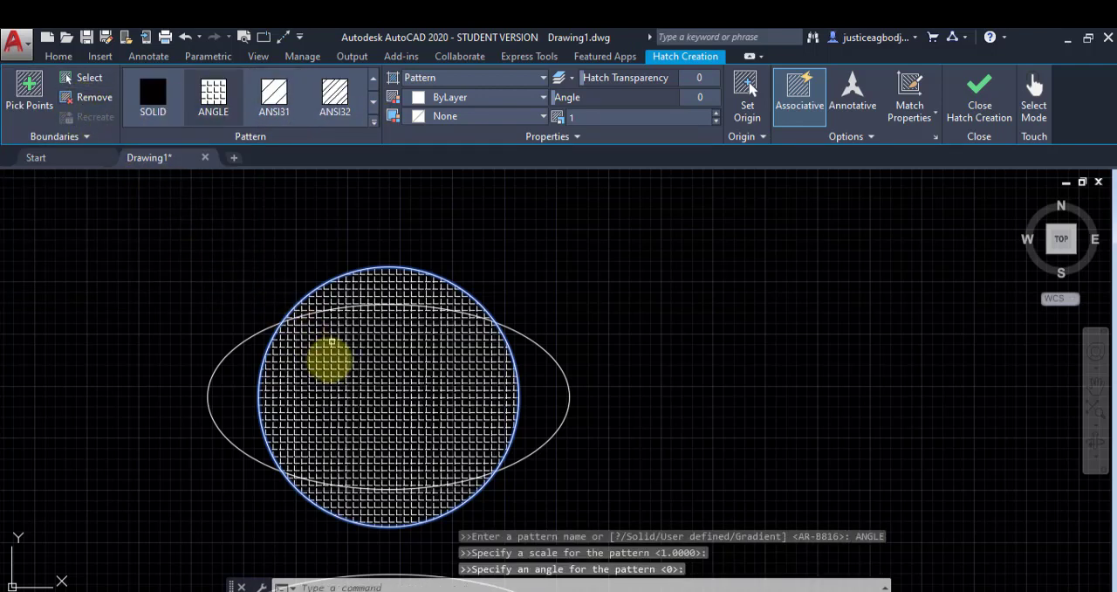
Step: Preview the circle's hatch as SOLID, set the pattern back to ANGLE and finish the hatch
click(29, 103)
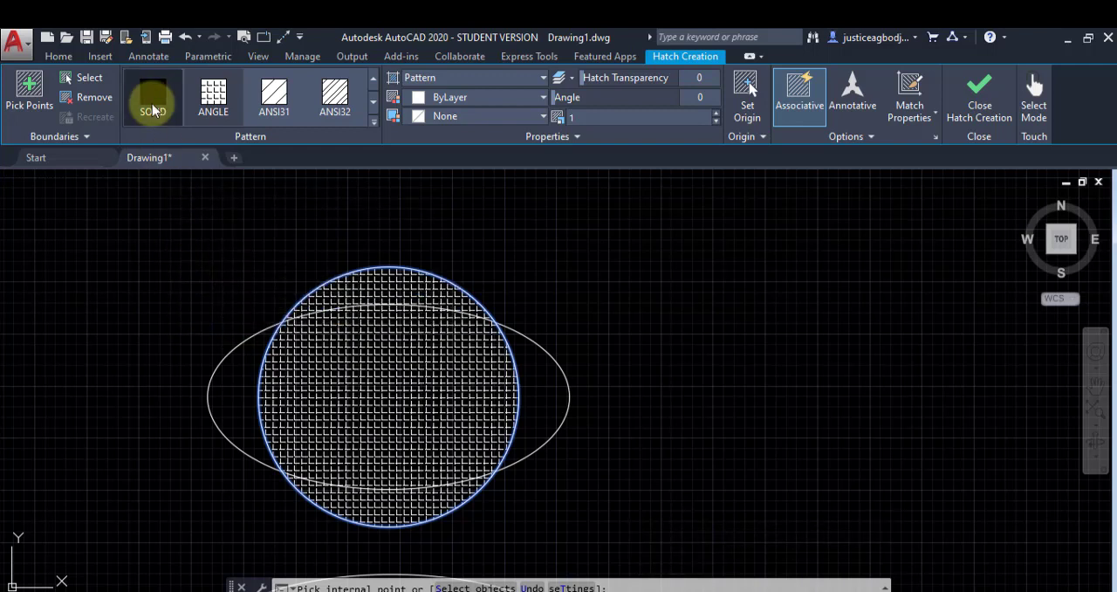
click(153, 105)
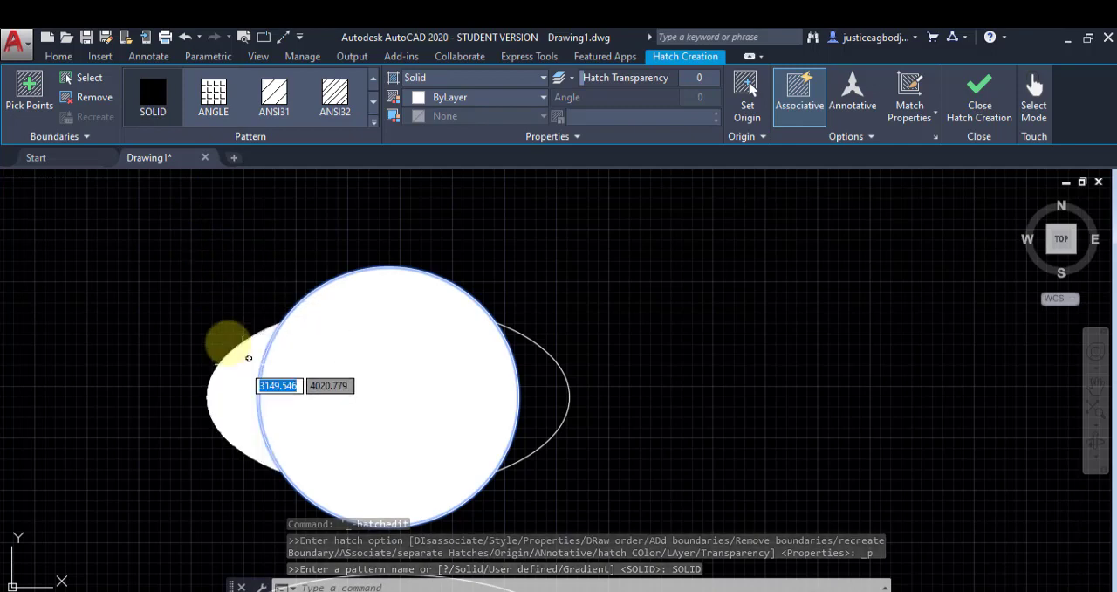
click(205, 101)
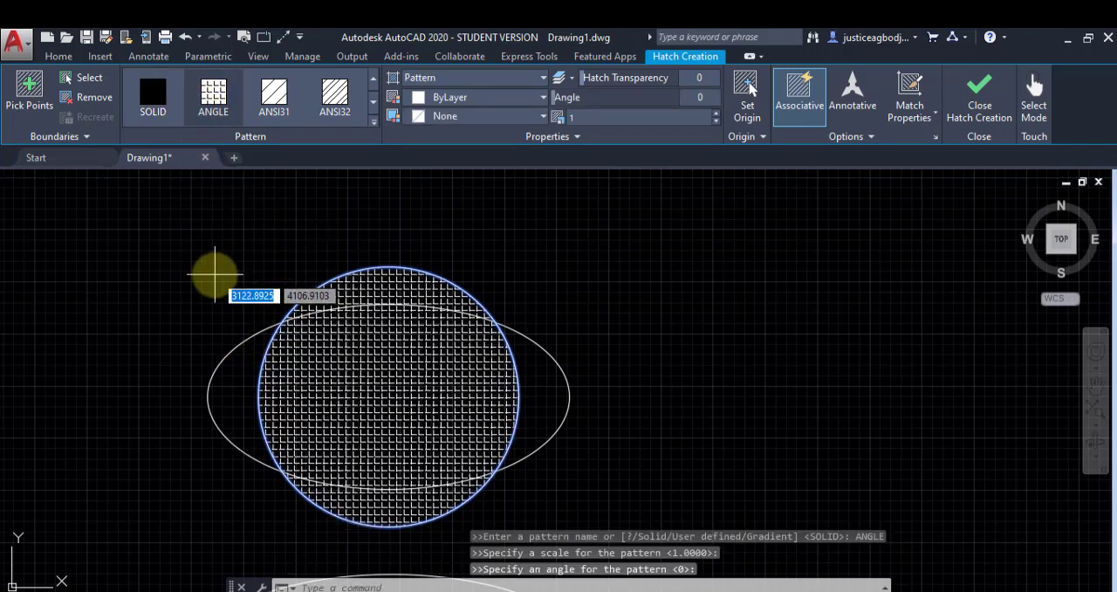
key(Escape)
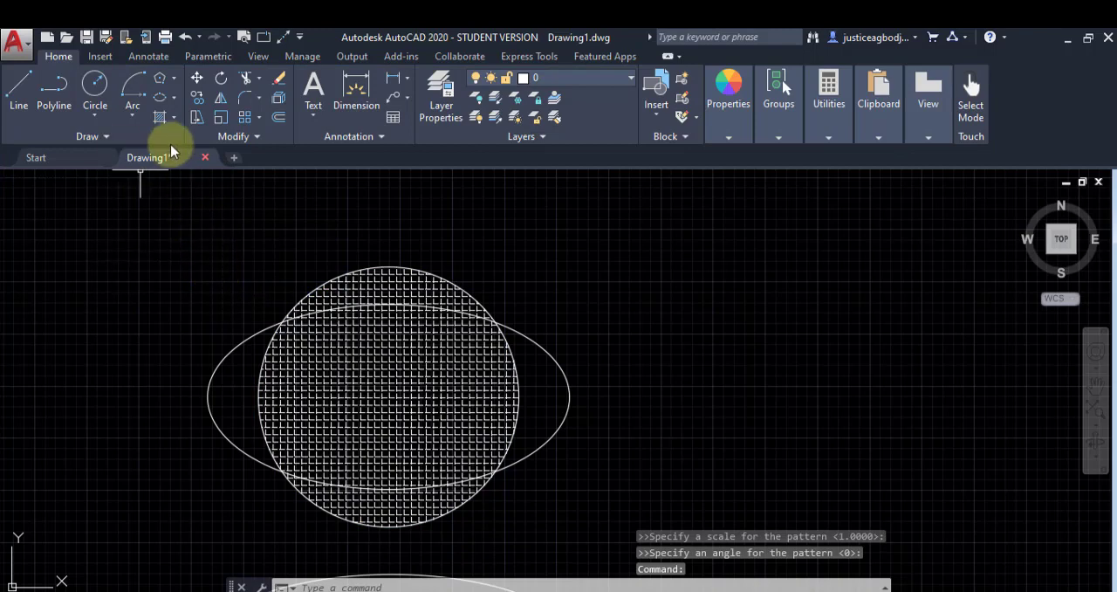
Step: Add a SOLID hatch to the ellipse's two end regions outside the circle by picking a point inside each
click(160, 115)
click(29, 91)
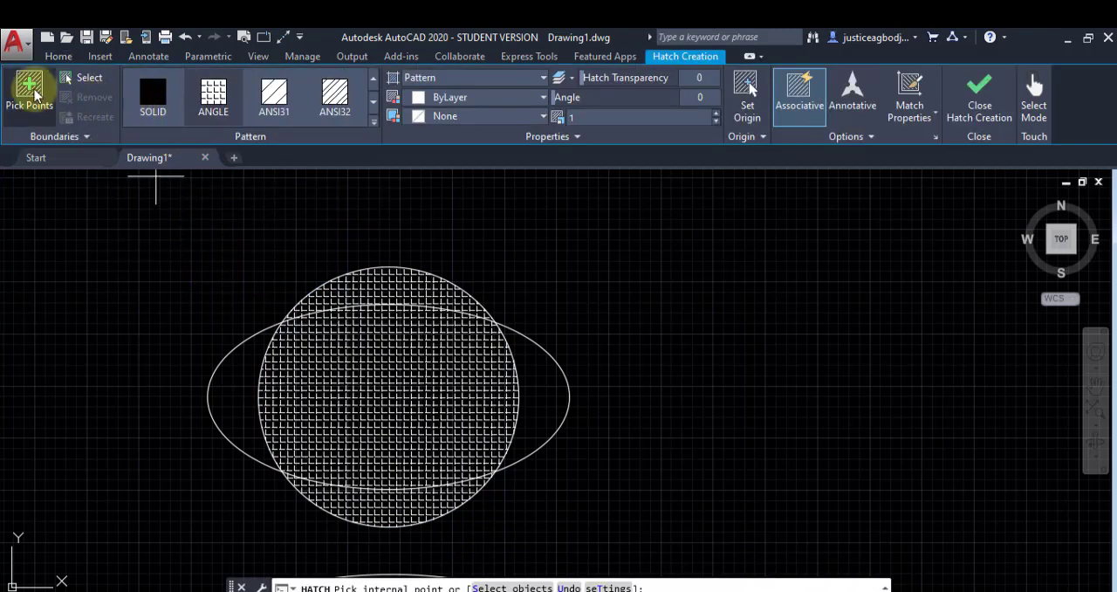
click(258, 345)
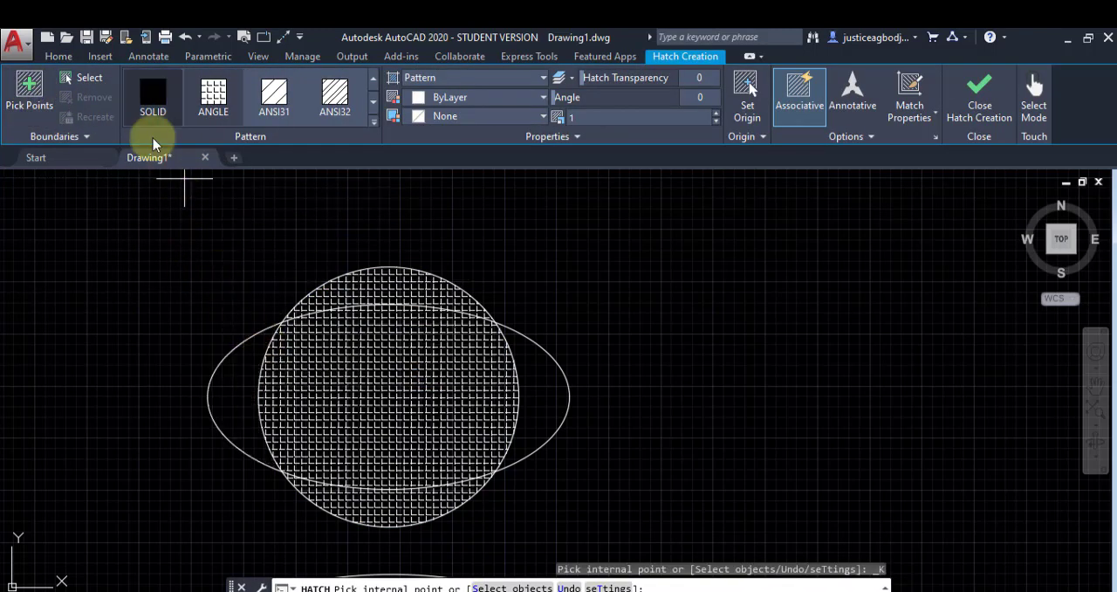
click(150, 93)
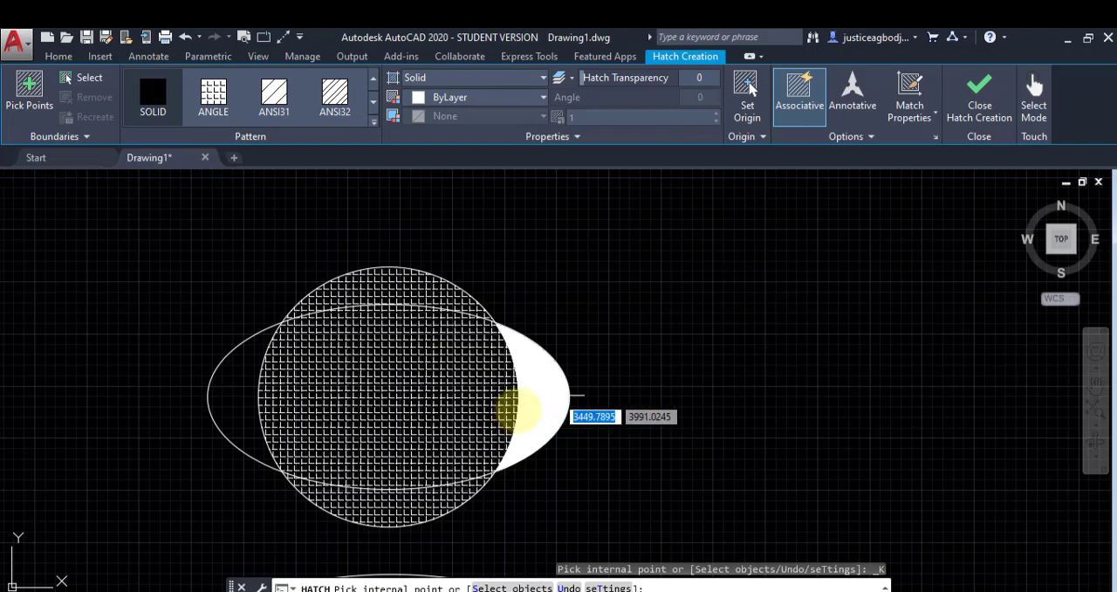
click(550, 397)
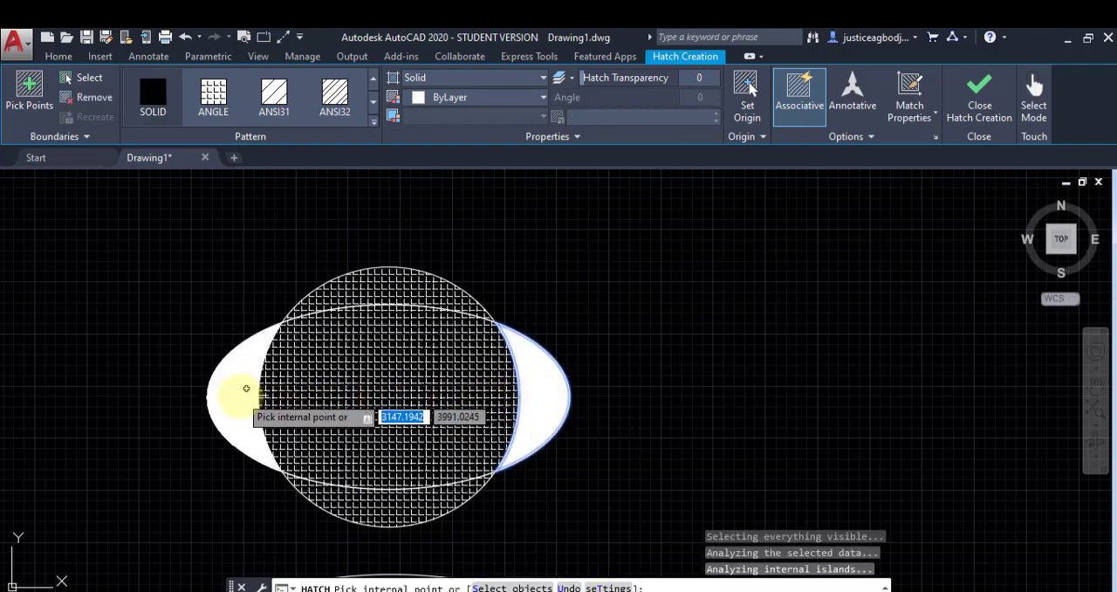
click(239, 387)
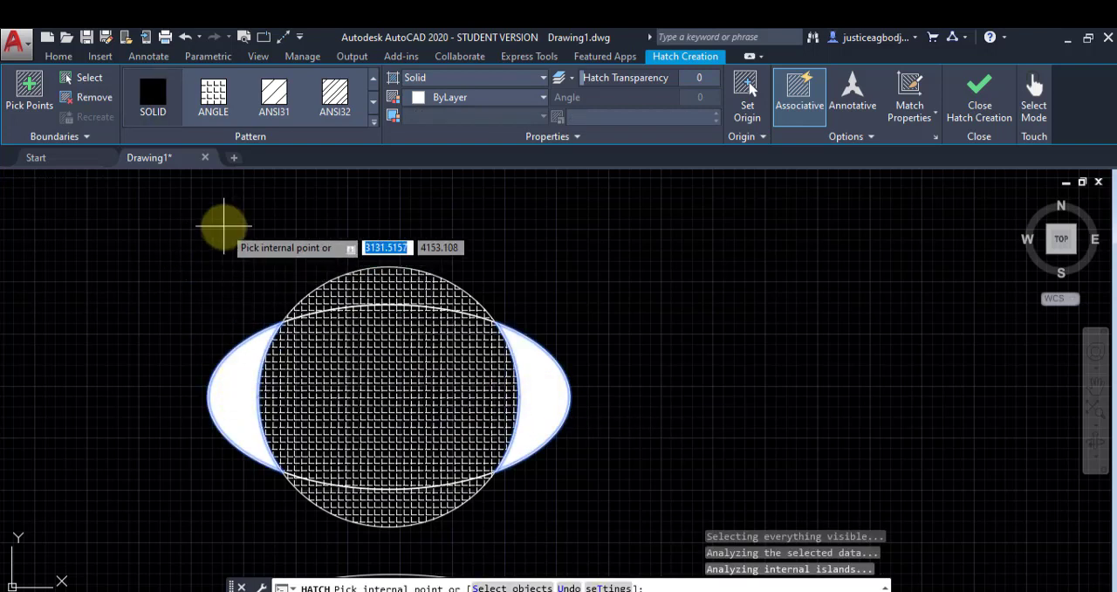
right_click(234, 230)
click(245, 237)
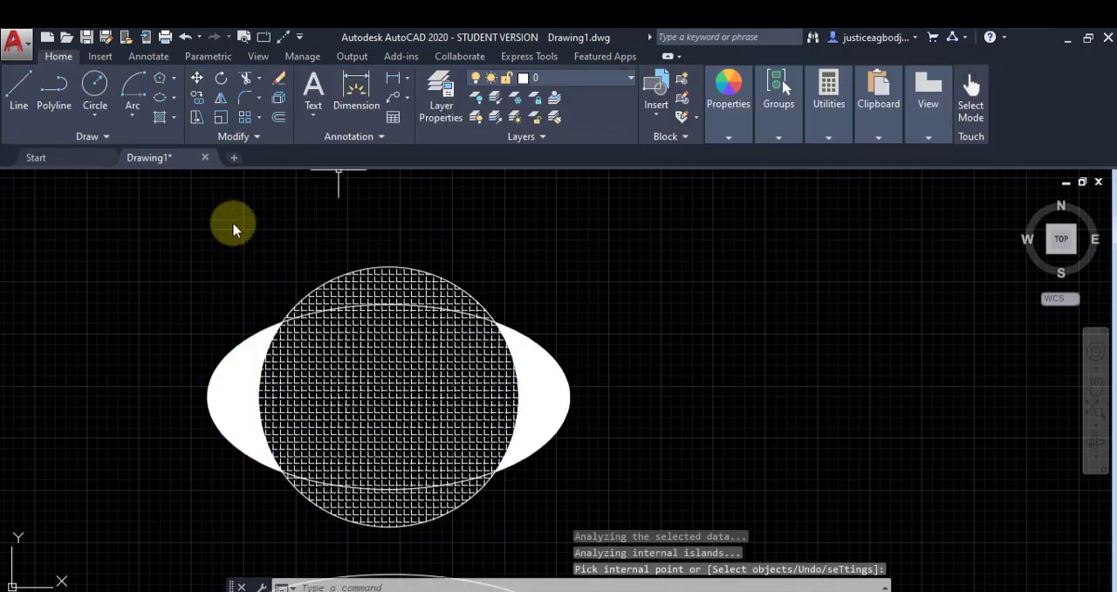
Step: Fill the area shared by the circle and the ellipse with a blue-to-yellow linear gradient
click(172, 120)
click(150, 178)
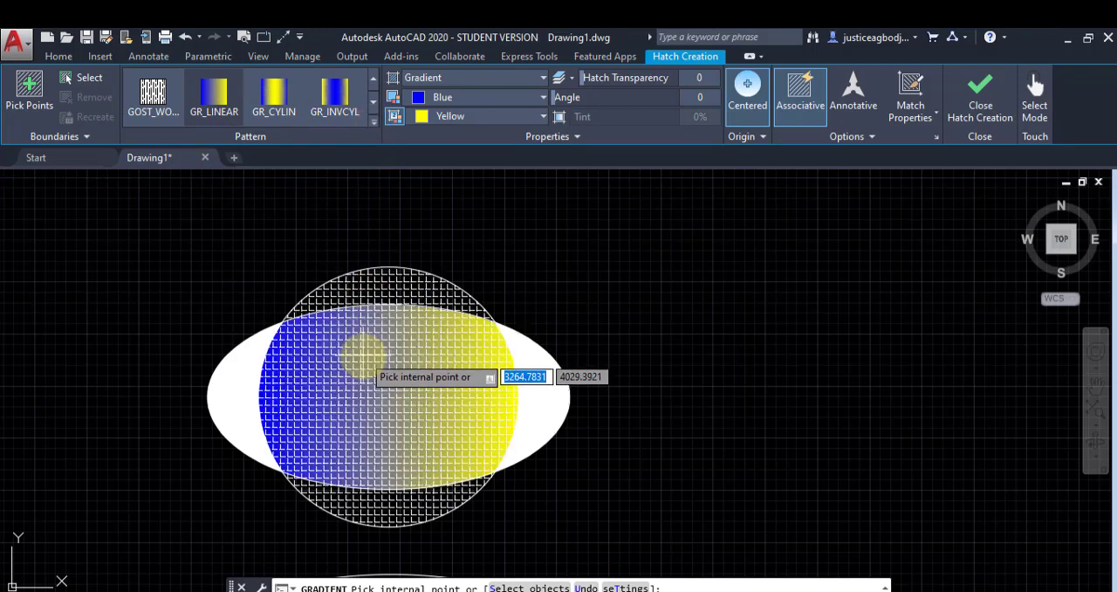
click(363, 353)
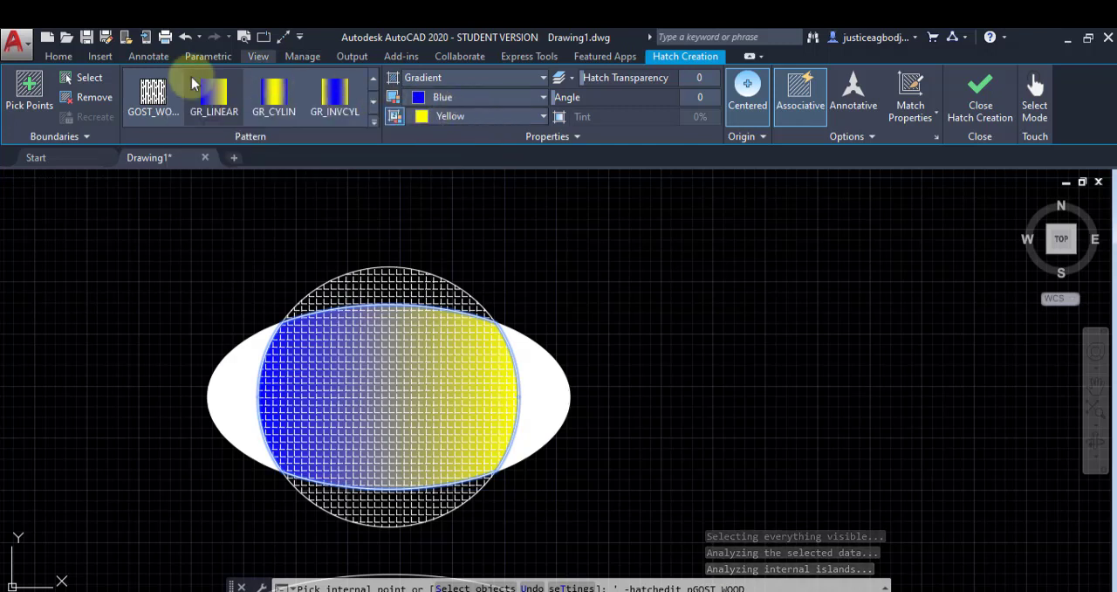
Step: Draw a crescent-shaped Spline Fit curve above the hatched shapes, with first two spans about 230 and 277 long, ending at its start point
click(70, 64)
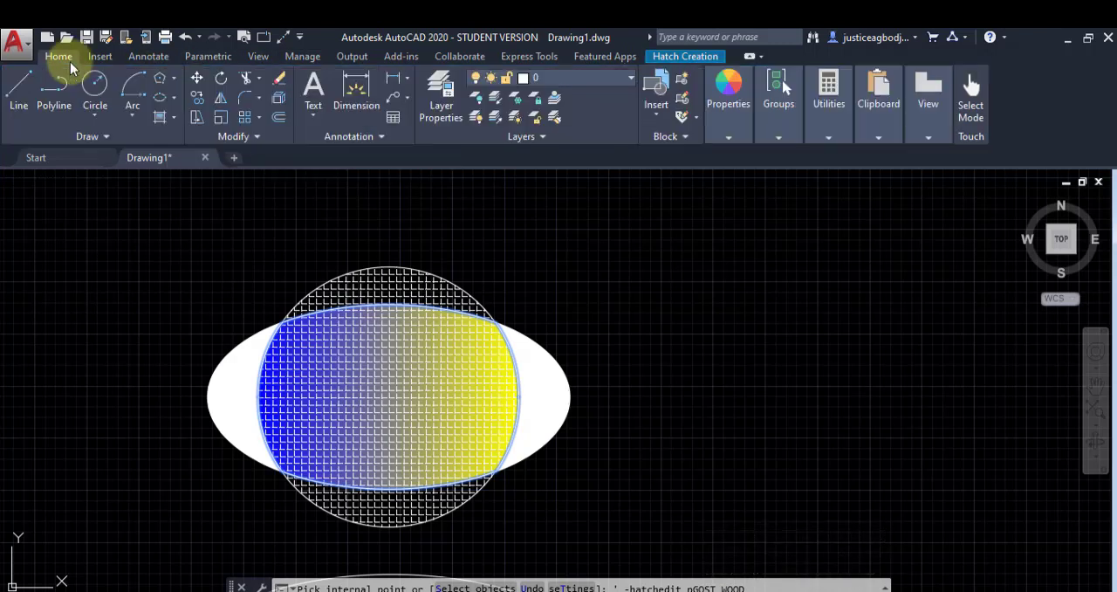
click(122, 137)
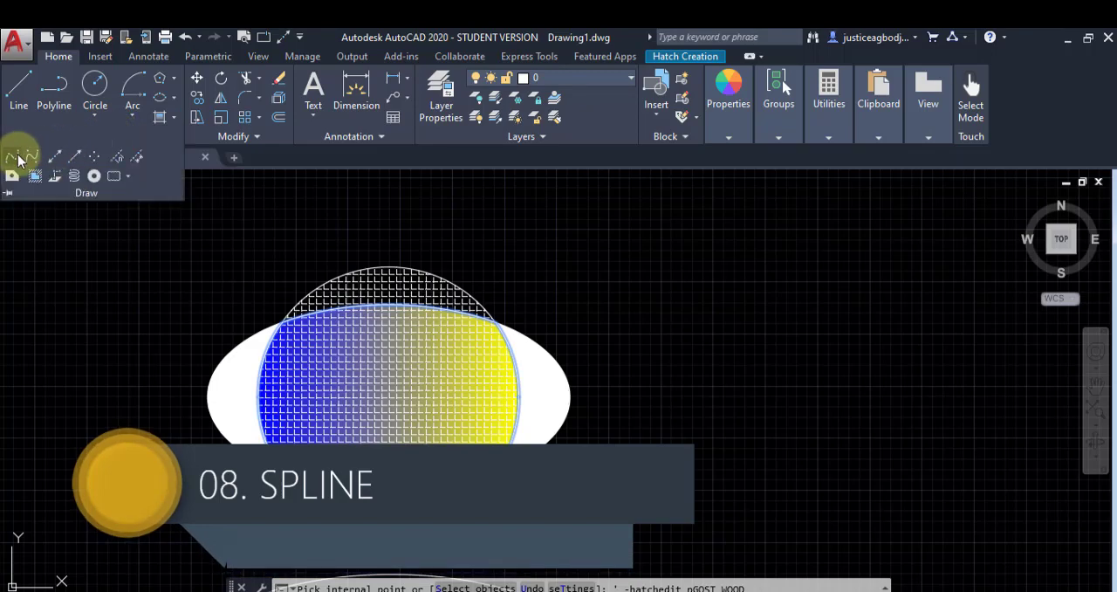
click(19, 158)
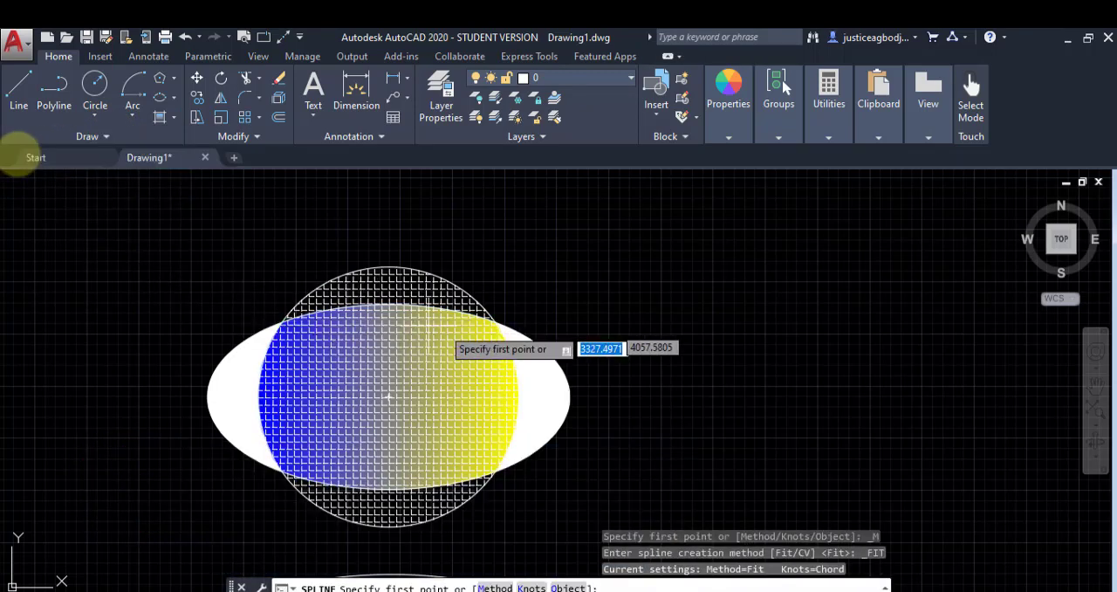
mouse_move(525, 297)
middle_down()
mouse_move(459, 387)
mouse_move(371, 461)
middle_up()
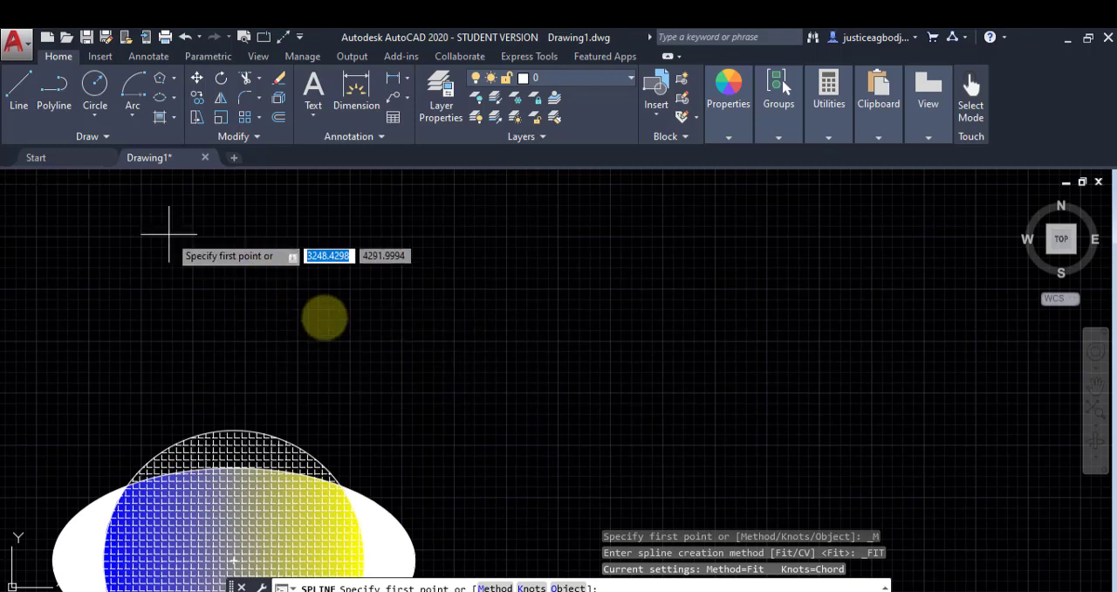
click(90, 137)
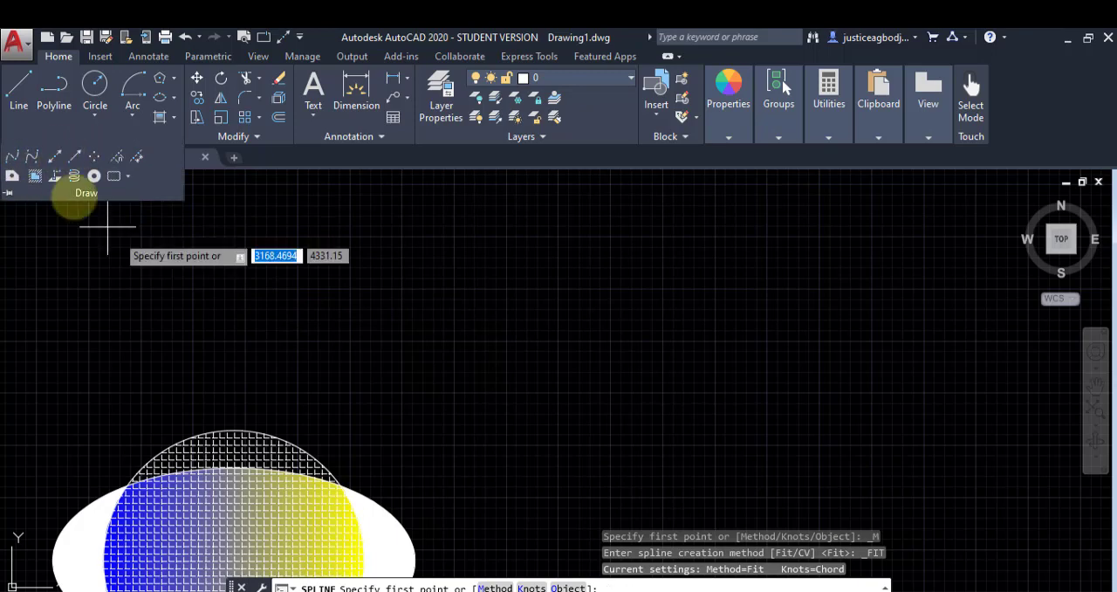
click(303, 316)
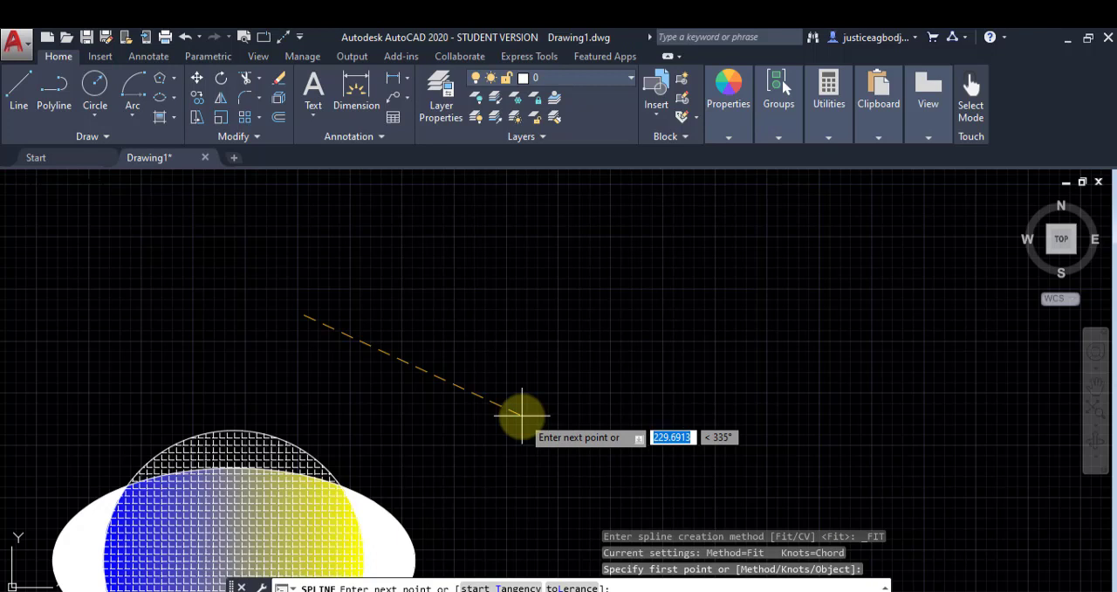
click(522, 415)
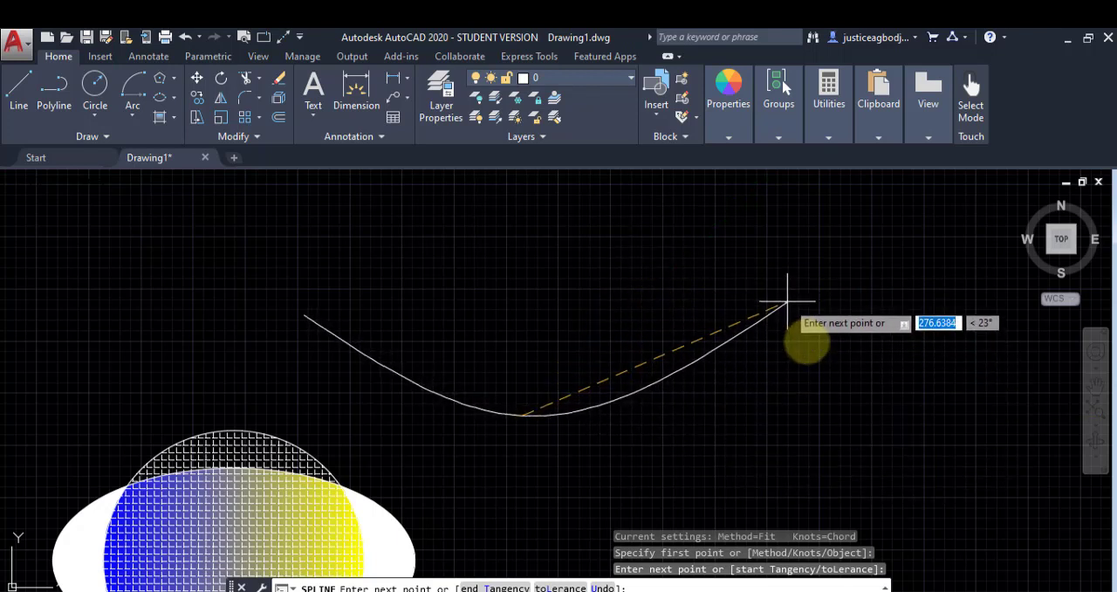
click(788, 300)
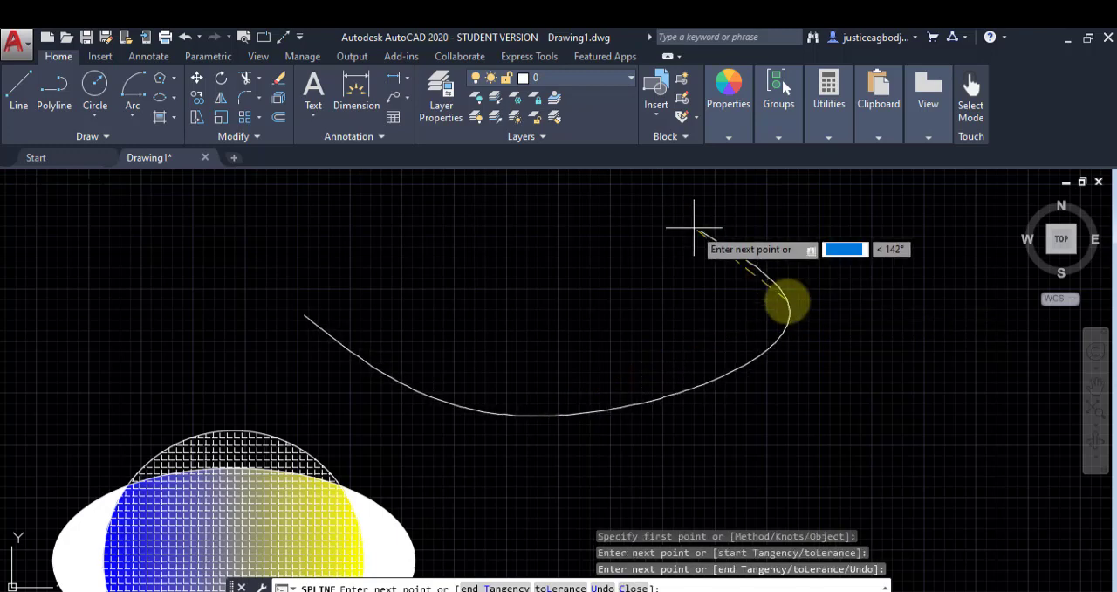
click(510, 339)
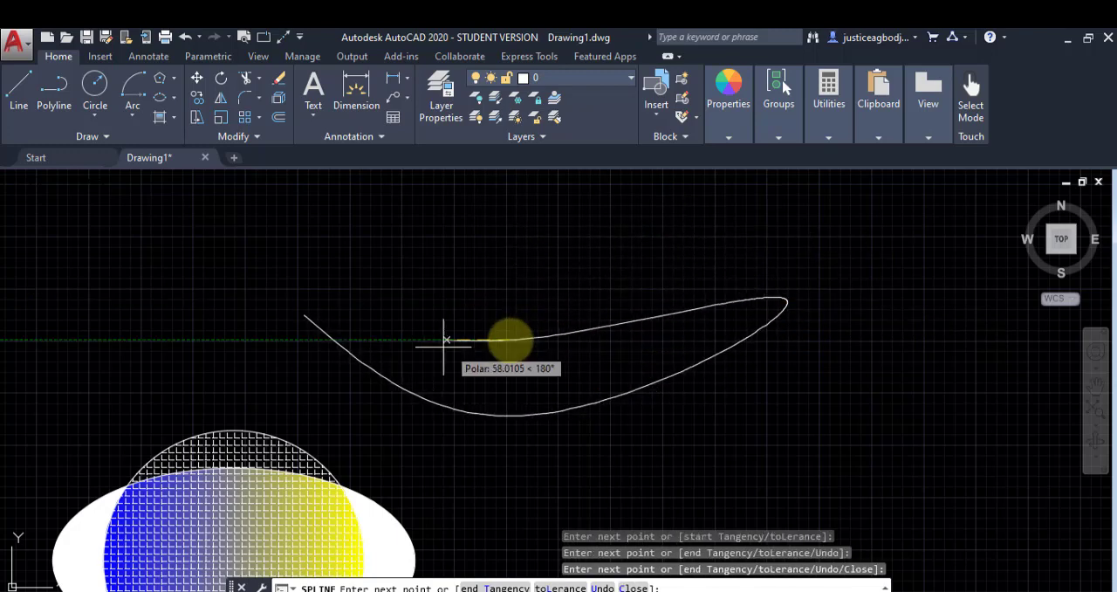
click(304, 314)
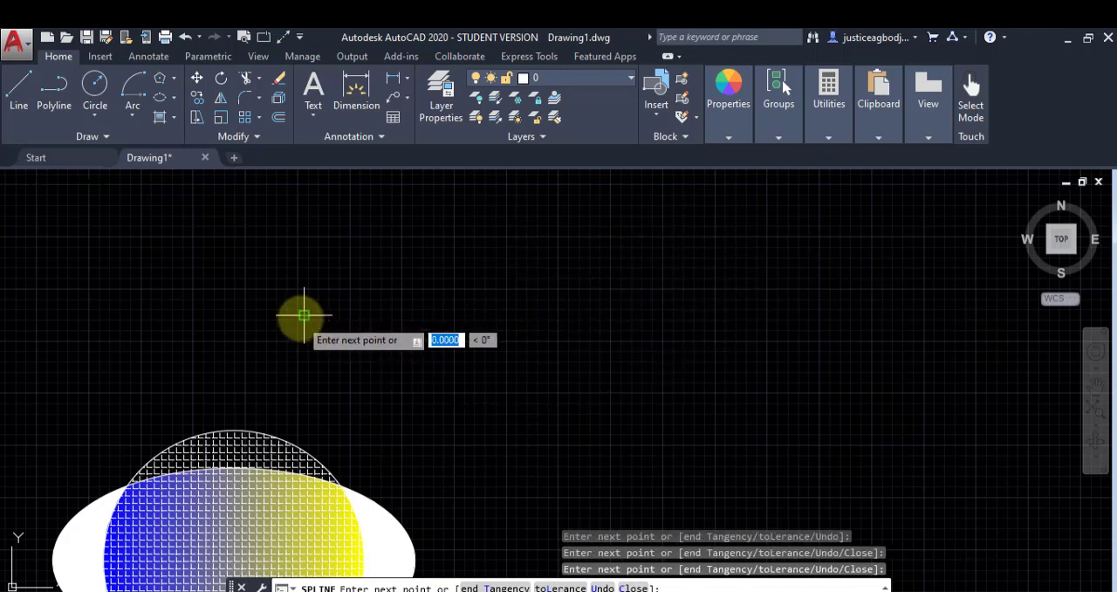
right_click(347, 259)
click(367, 276)
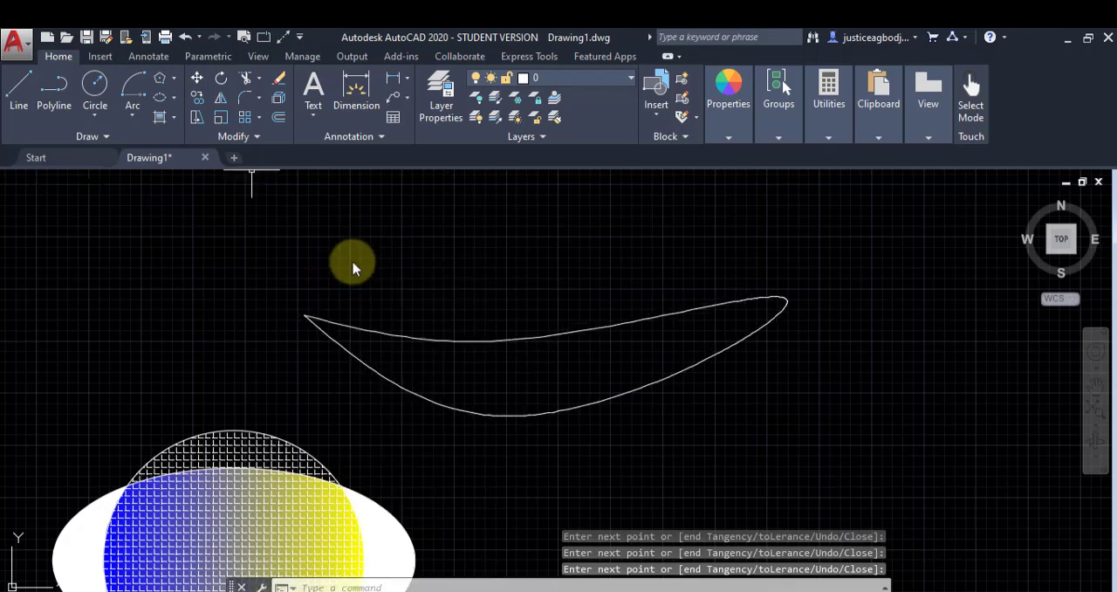
Step: Draw four construction lines through one point above the spline: vertical, horizontal, one descending rightward, and one rising at about 31°
click(131, 137)
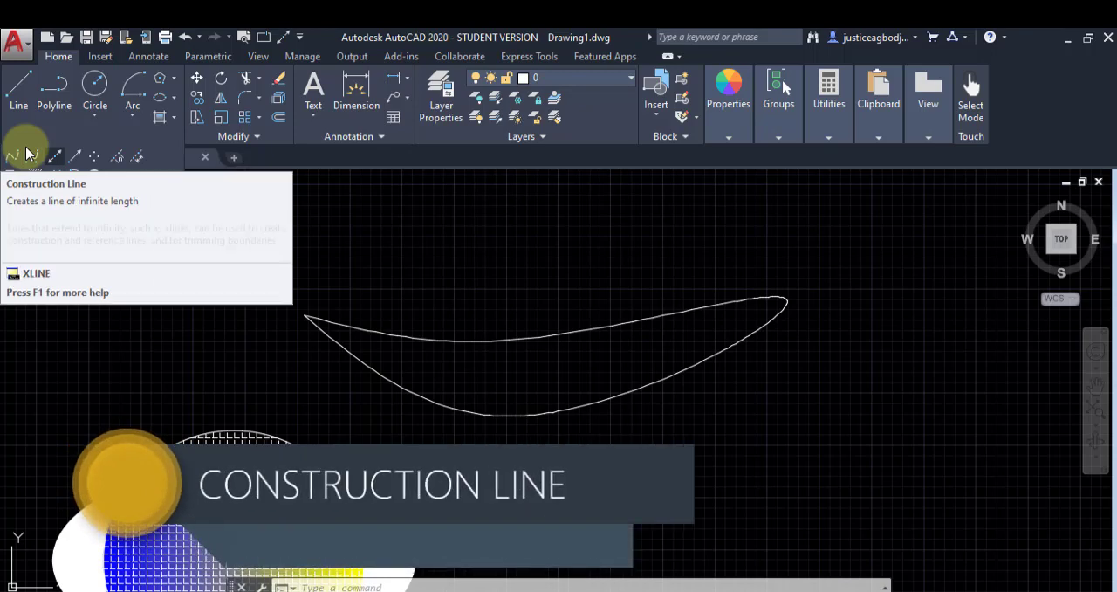
scroll(236, 343, down, 2)
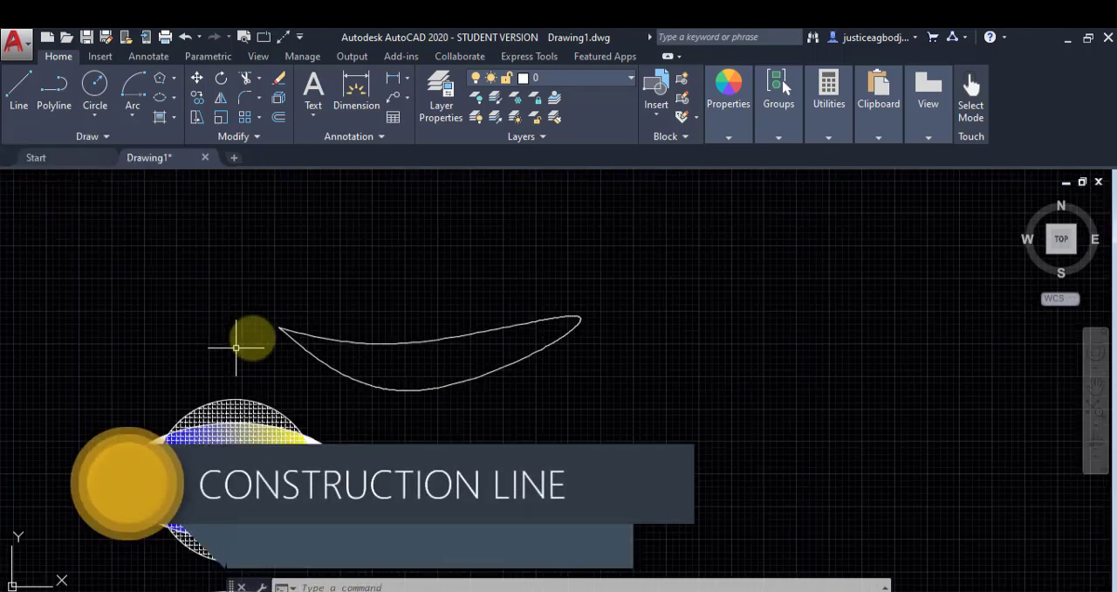
middle_drag(250, 312, 228, 452)
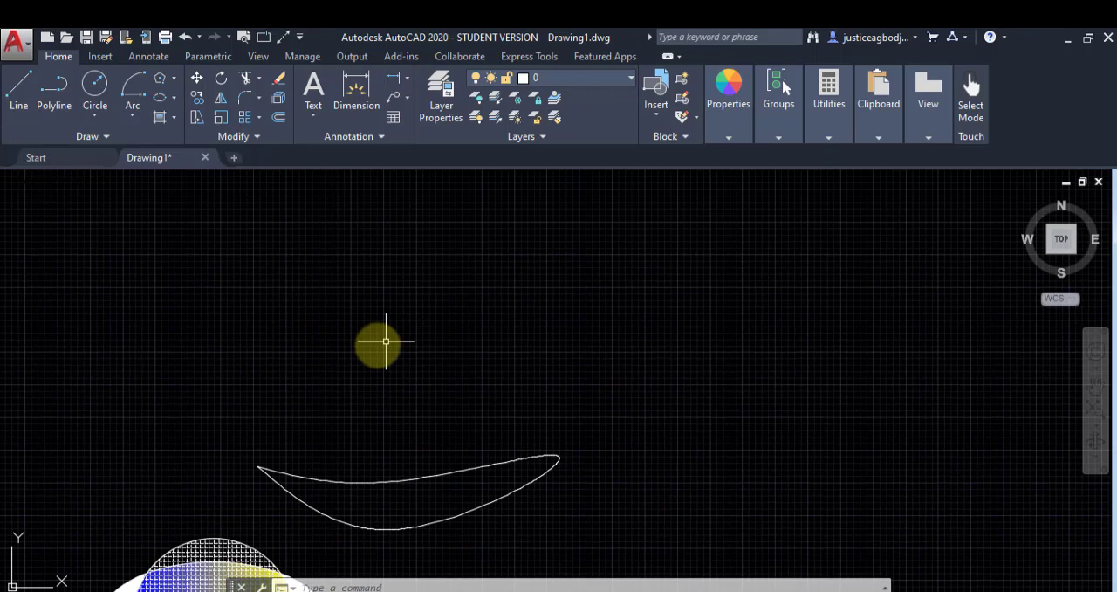
click(109, 138)
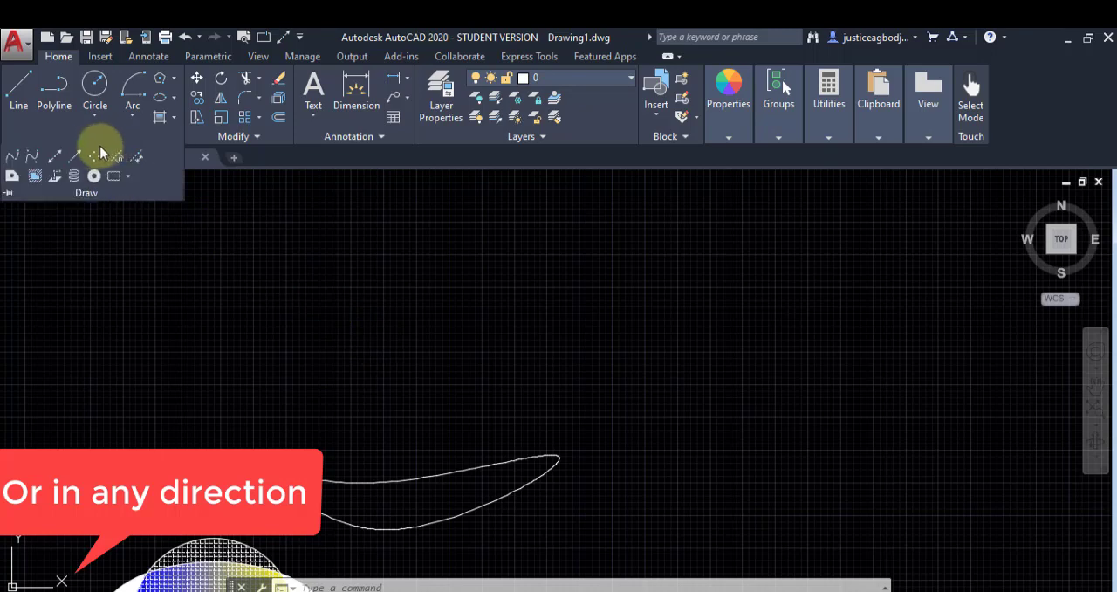
click(55, 156)
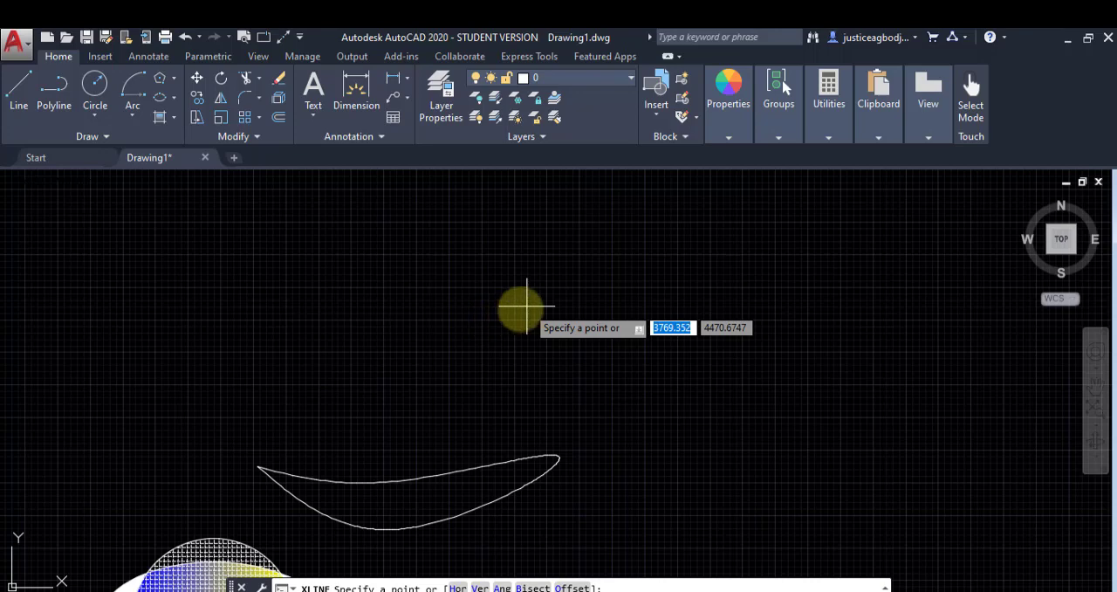
click(528, 306)
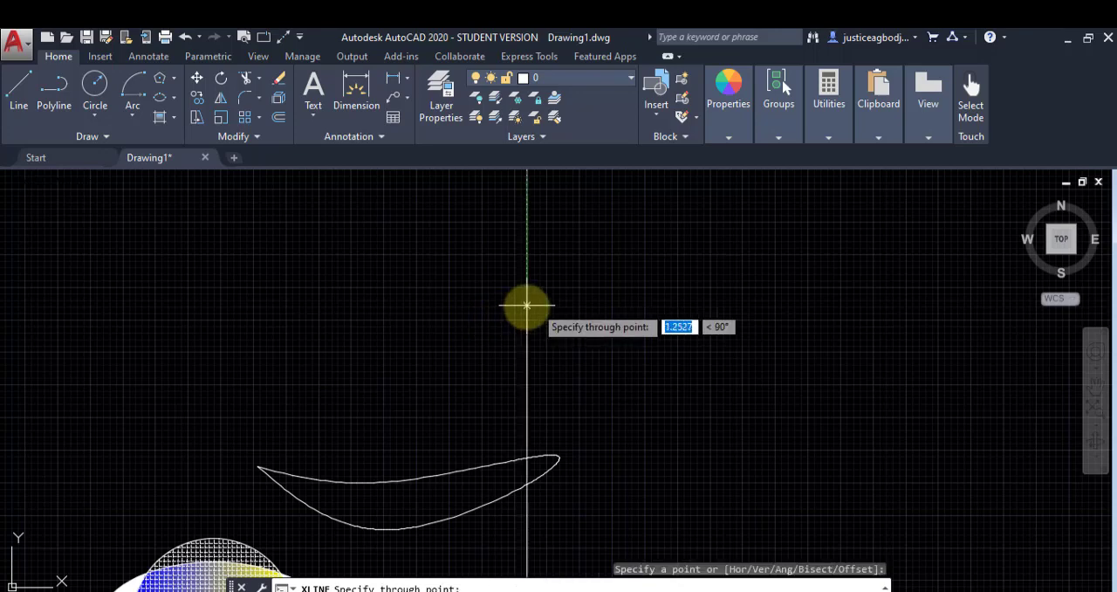
click(528, 353)
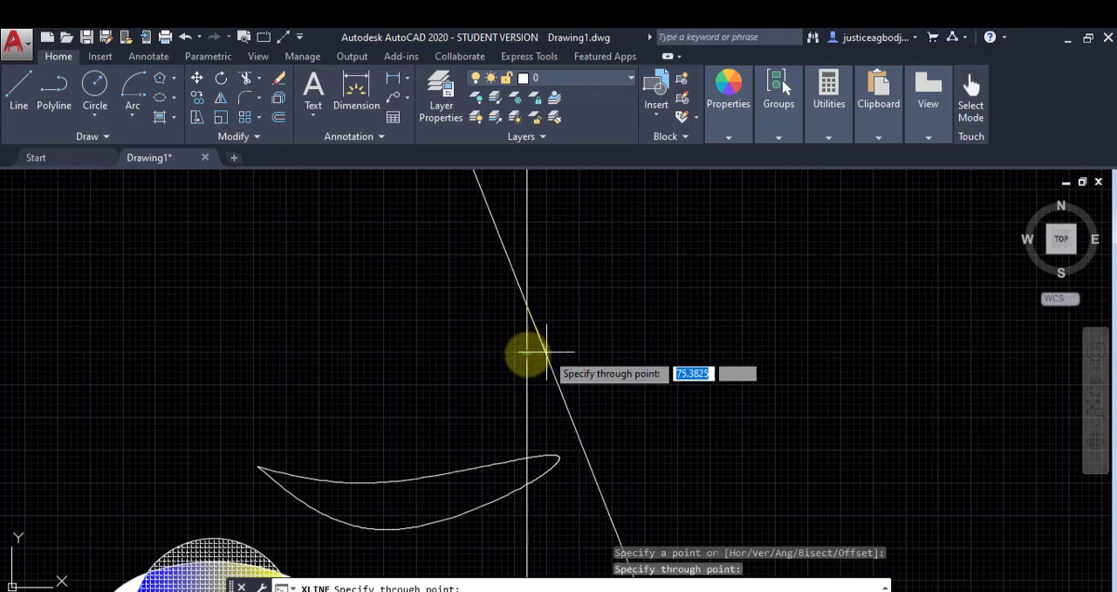
click(597, 306)
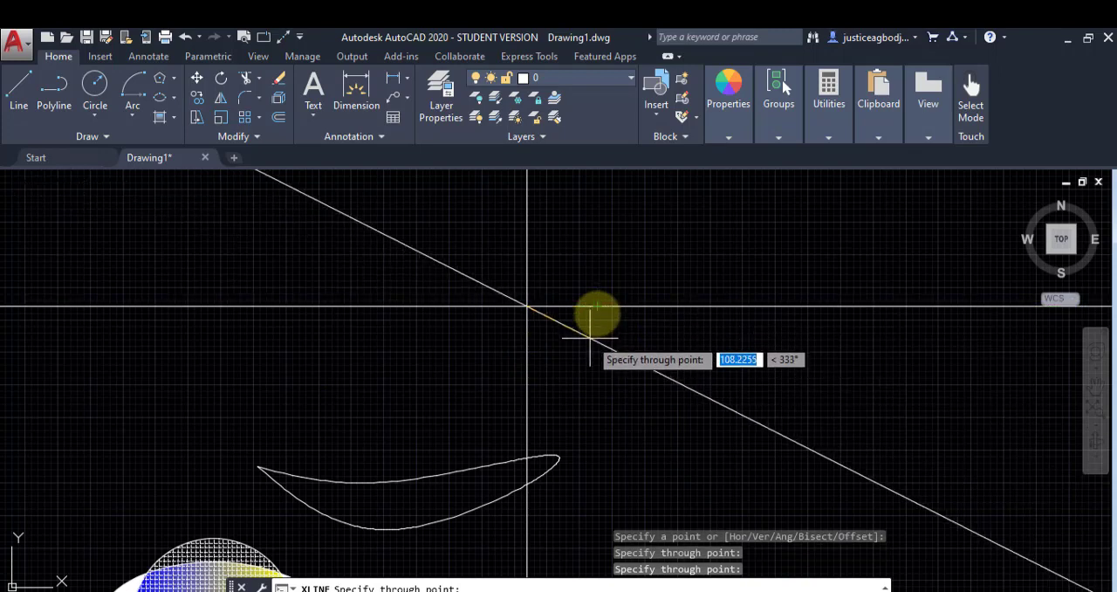
click(586, 338)
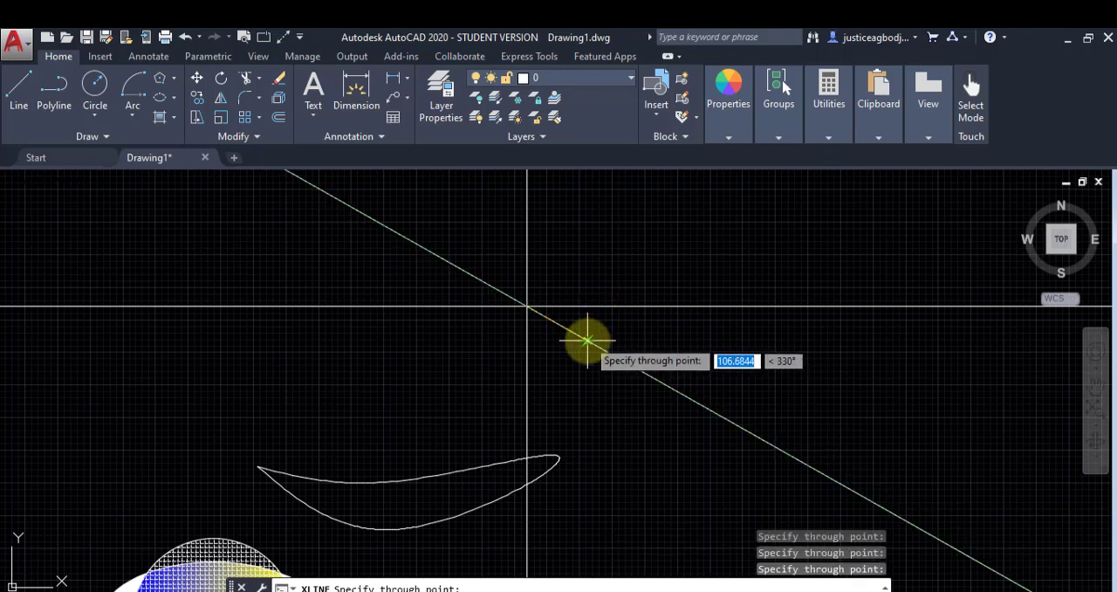
click(619, 252)
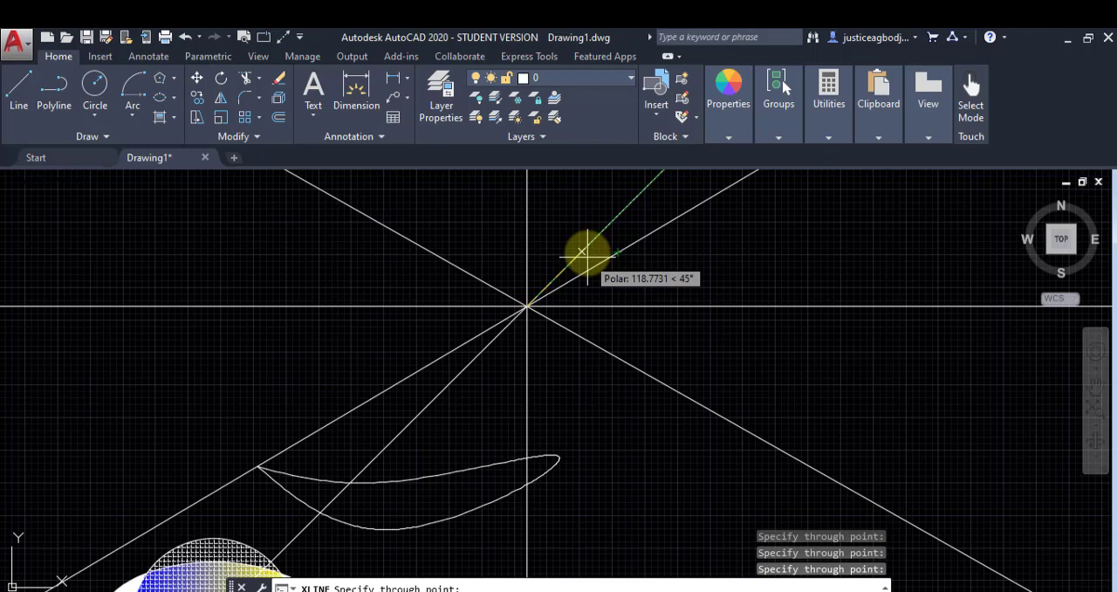
key(Return)
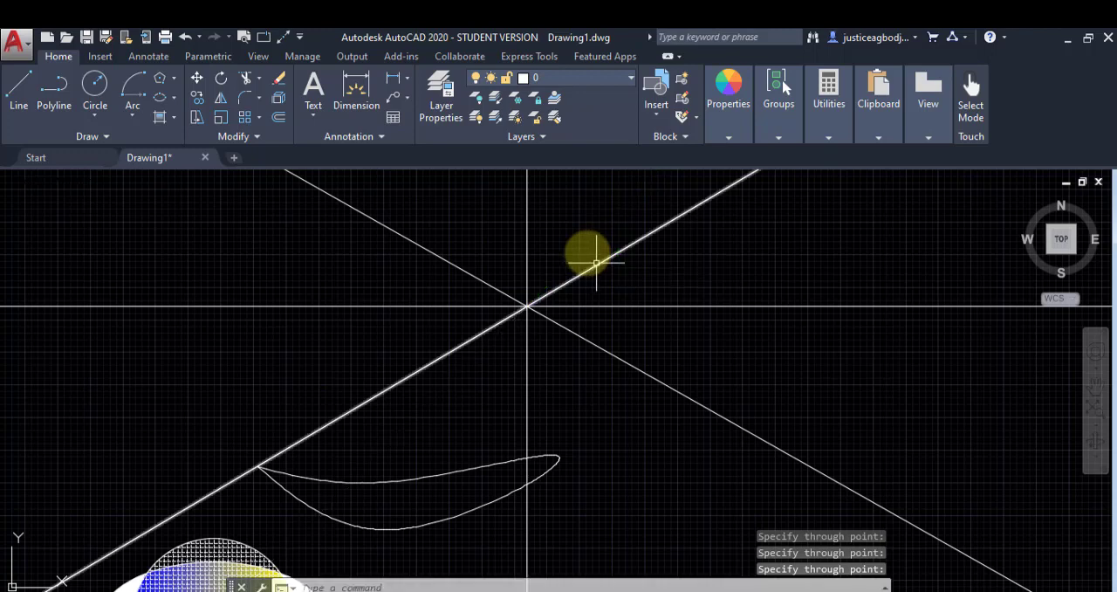
click(105, 137)
click(55, 155)
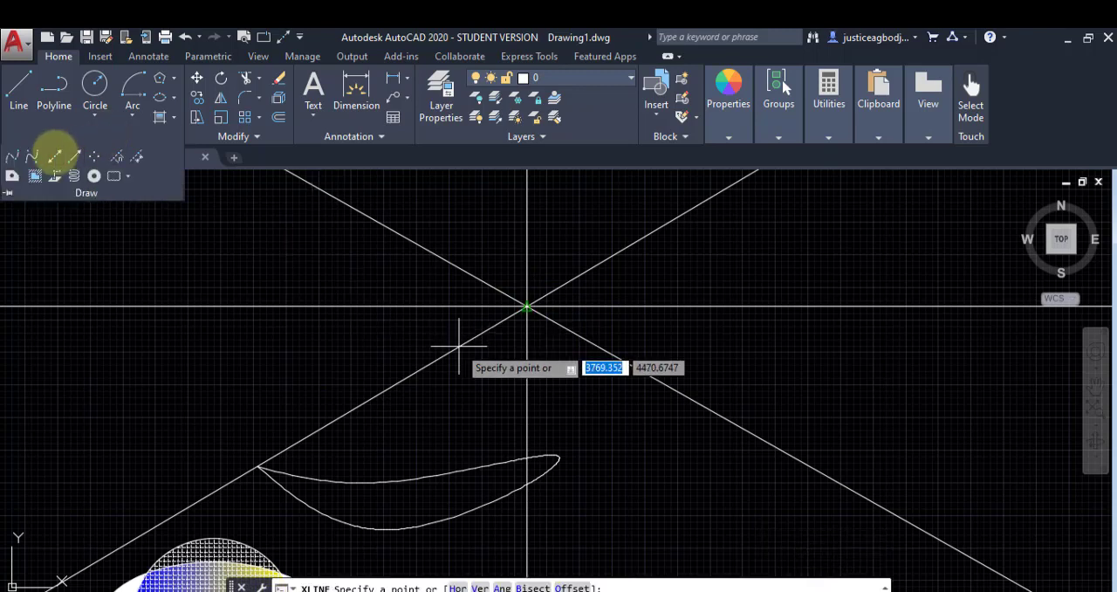
mouse_move(116, 323)
middle_down()
mouse_move(605, 410)
mouse_move(661, 408)
middle_up()
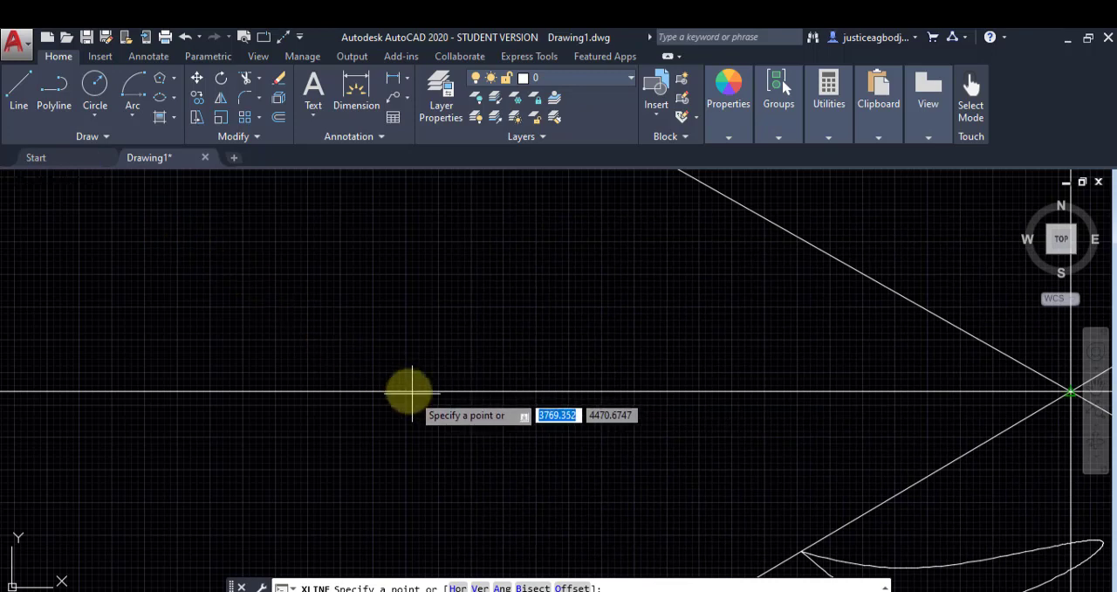
click(409, 392)
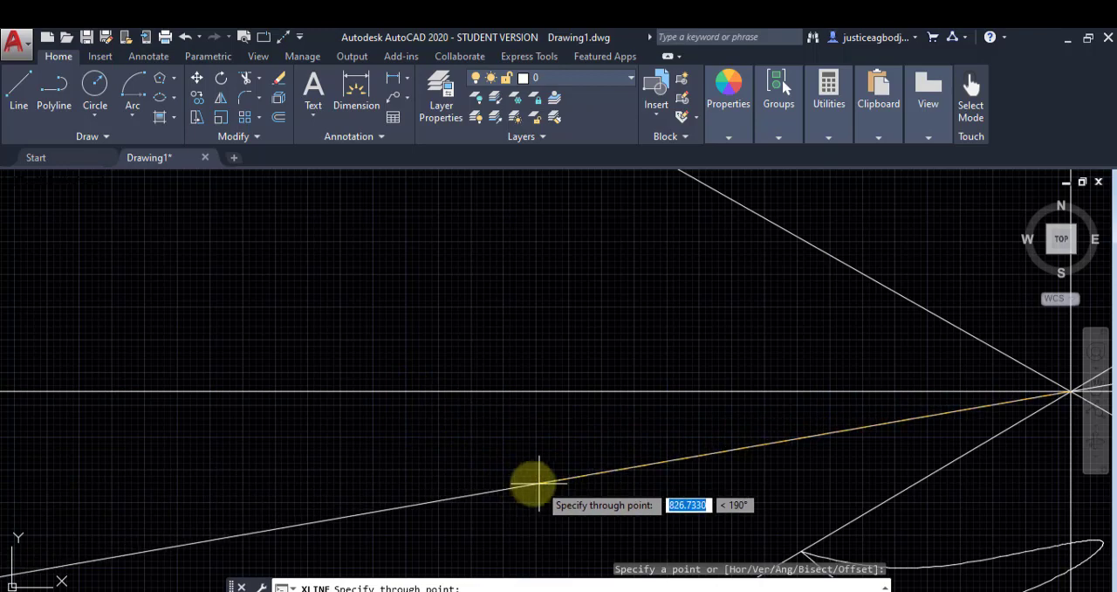
key(Return)
middle_drag(774, 457, 483, 382)
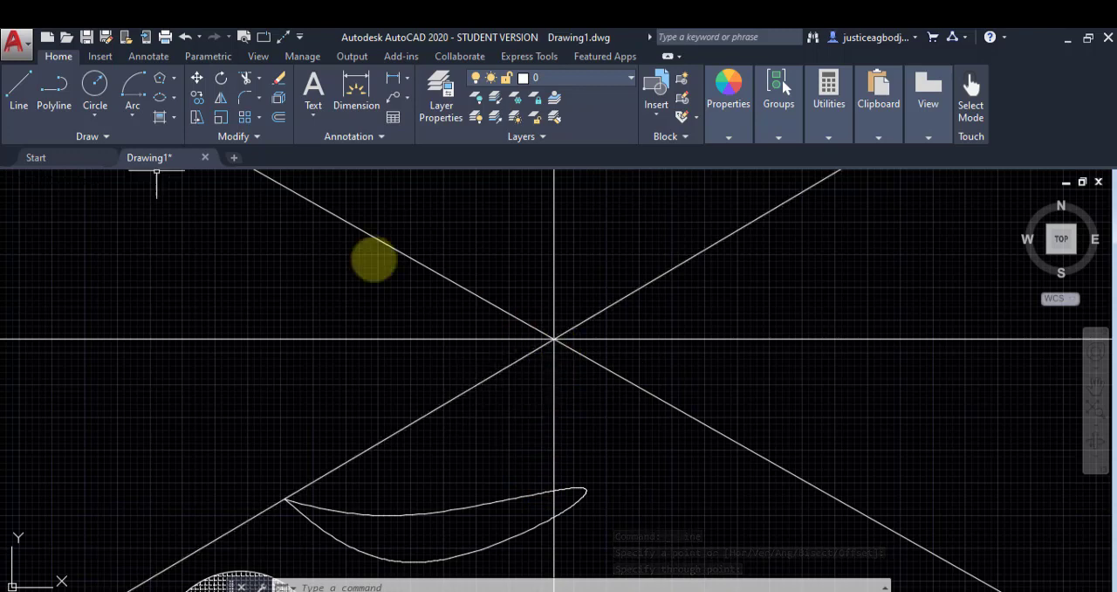
Step: Place two single points inside the crescent-shaped spline, one toward each end
click(112, 138)
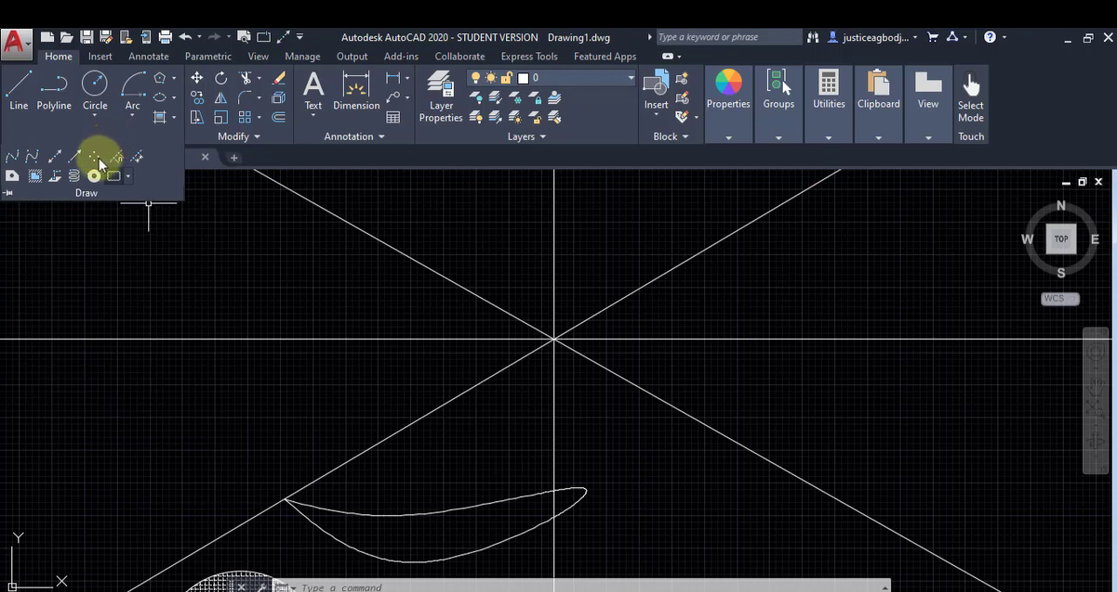
click(96, 159)
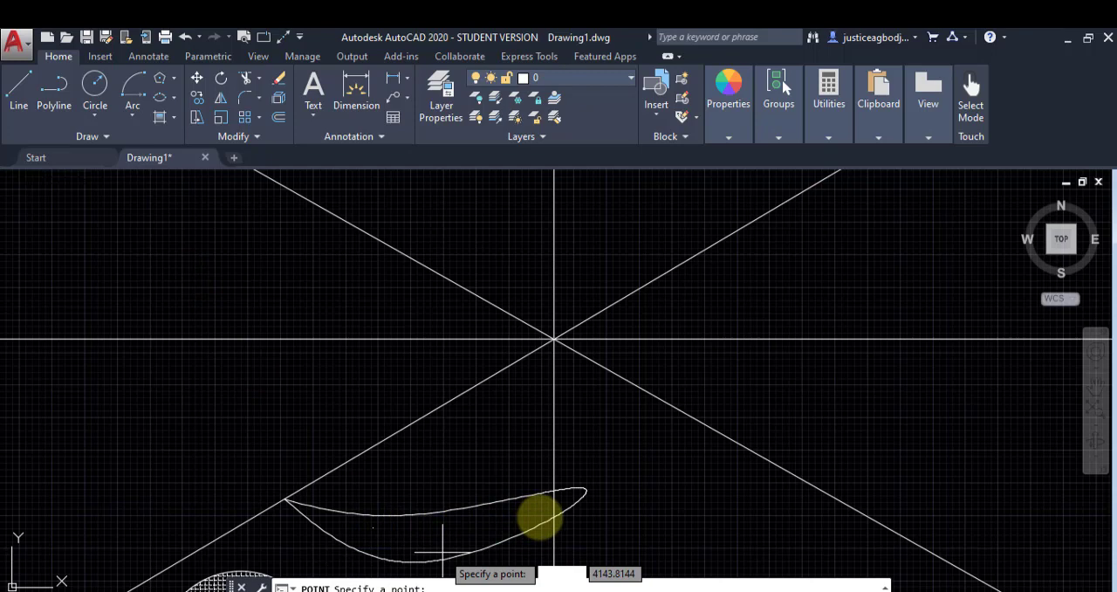
click(441, 527)
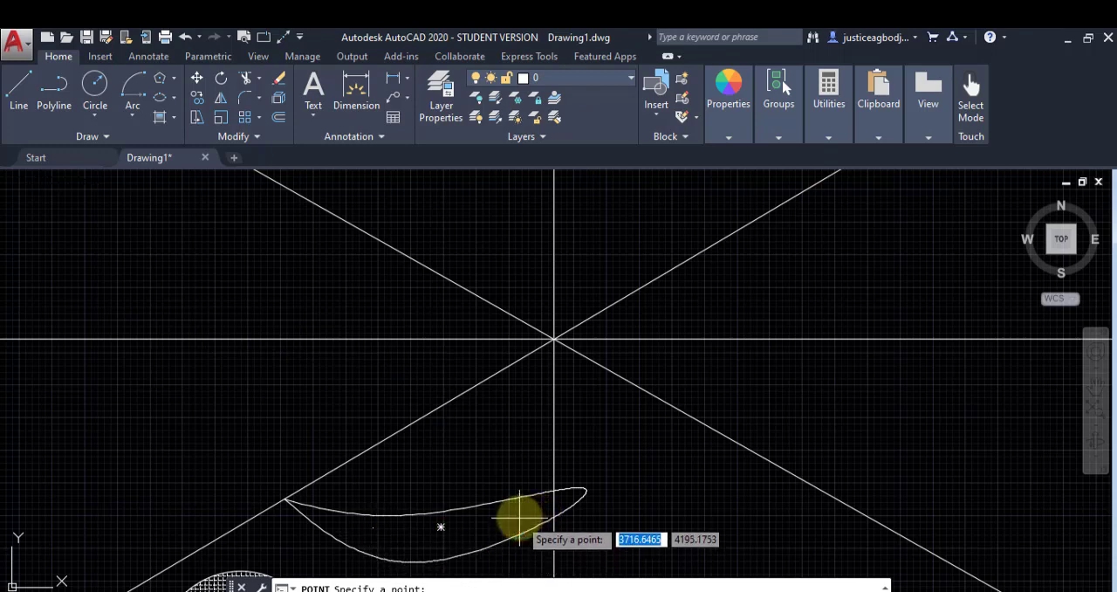
key(Return)
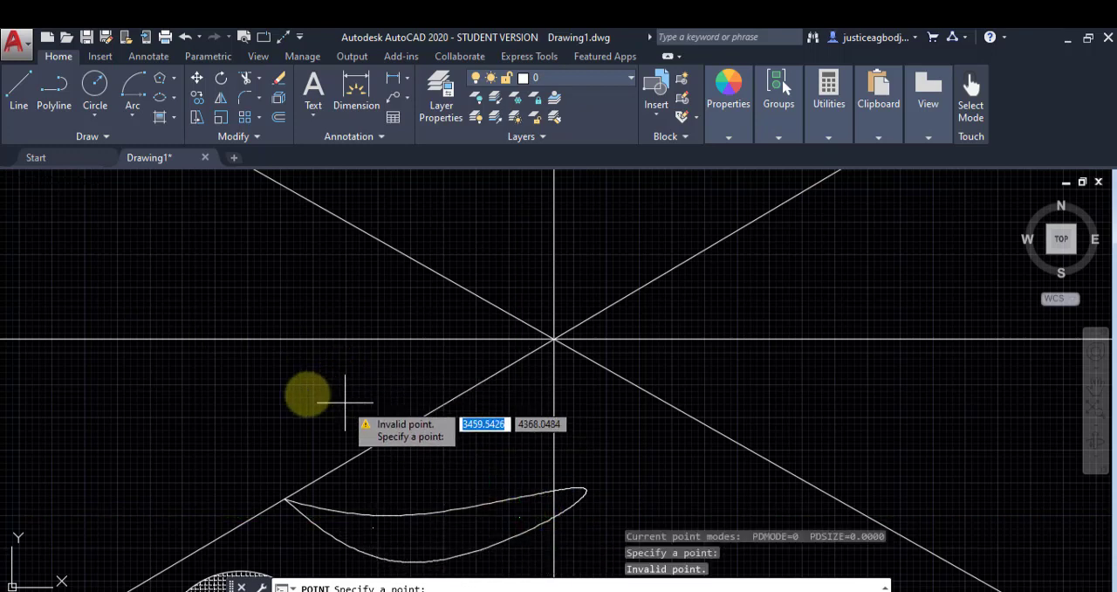
key(Escape)
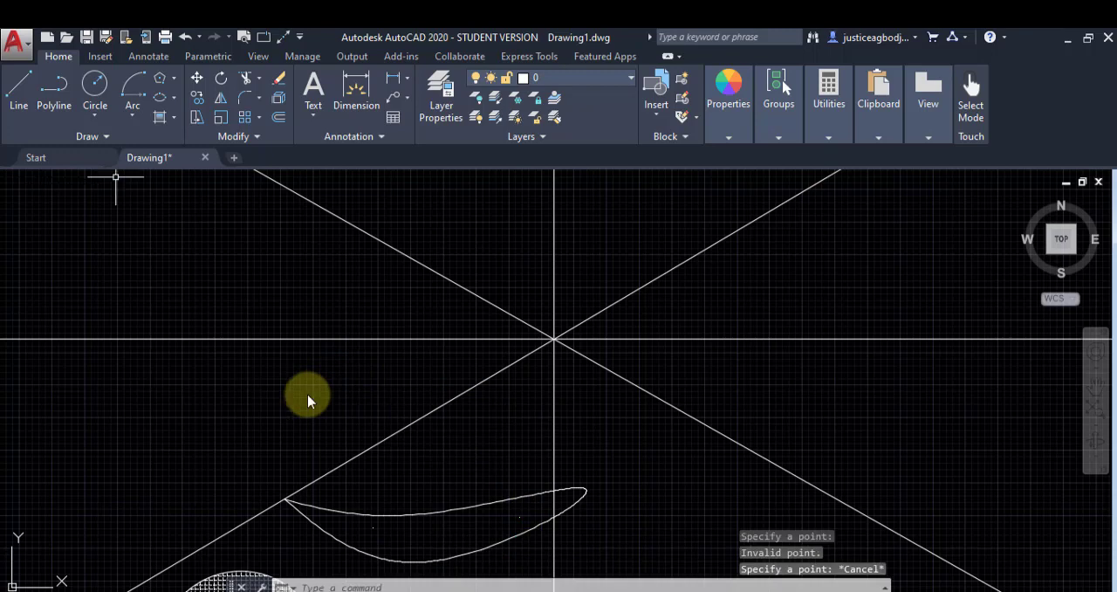
Step: Draw a line about 225 long connecting the two points inside the crescent-shaped spline
click(22, 102)
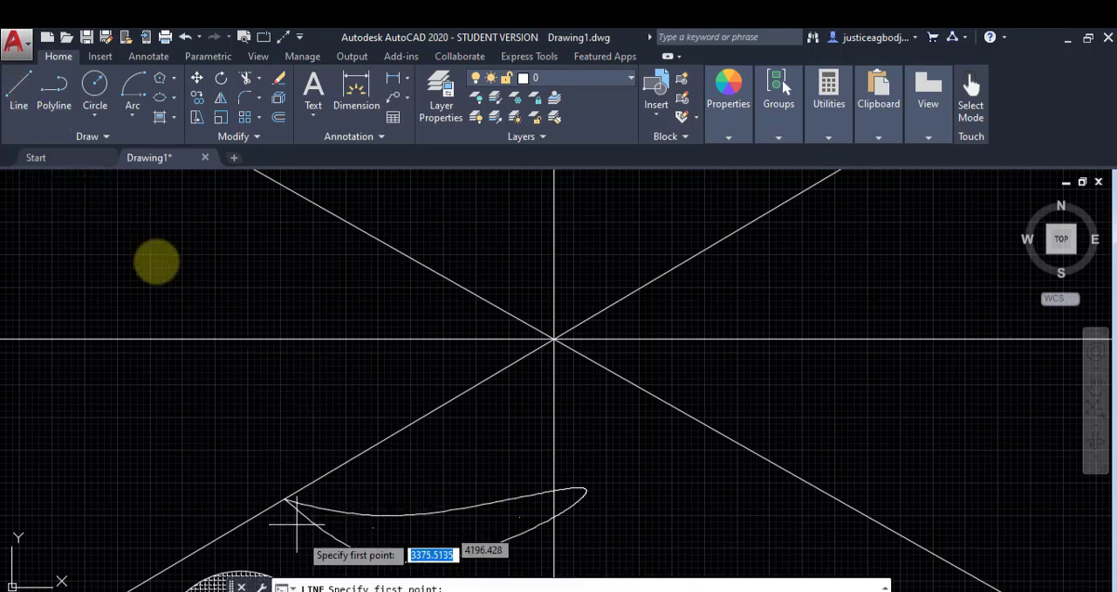
click(373, 528)
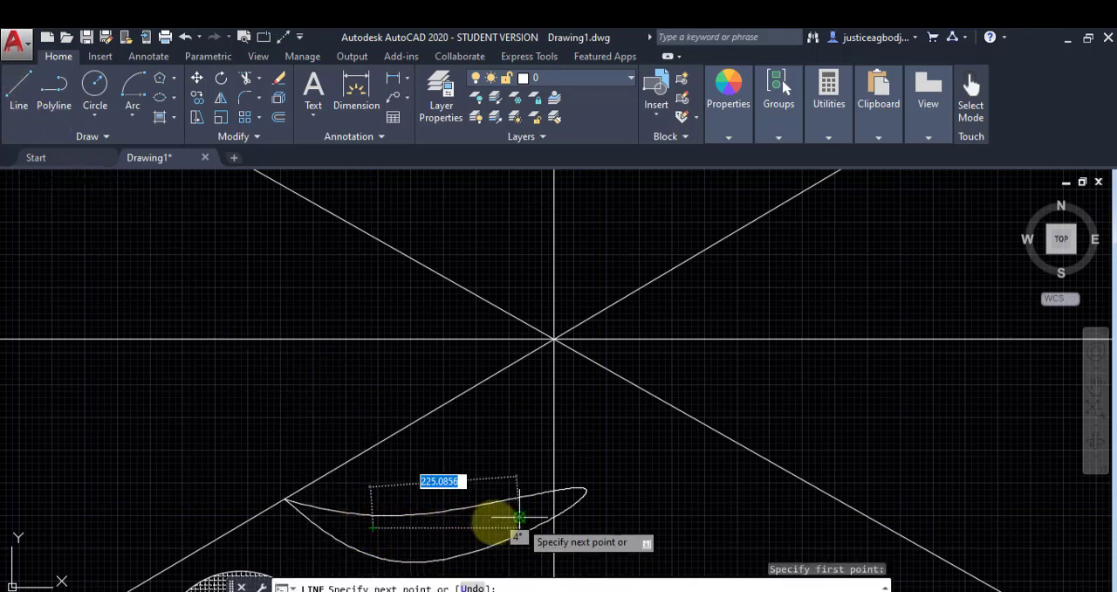
right_click(512, 449)
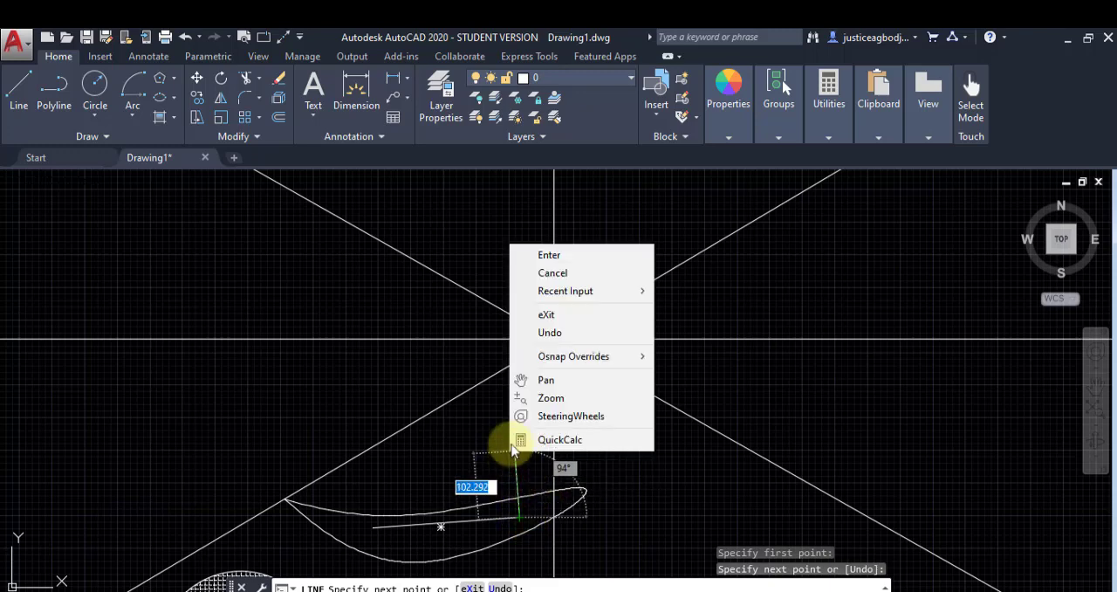
click(545, 261)
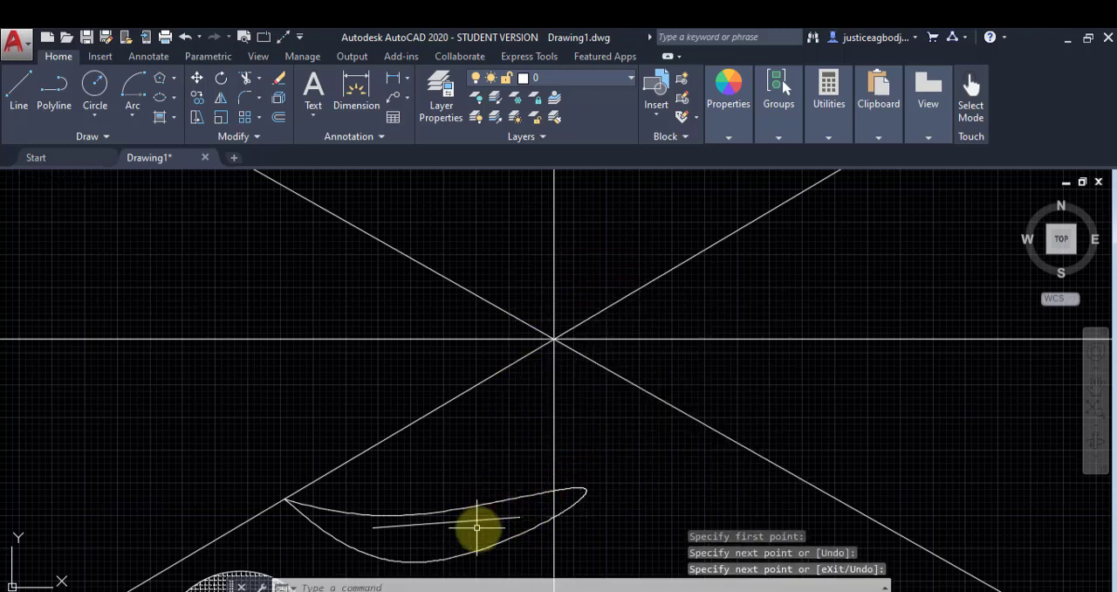
click(134, 140)
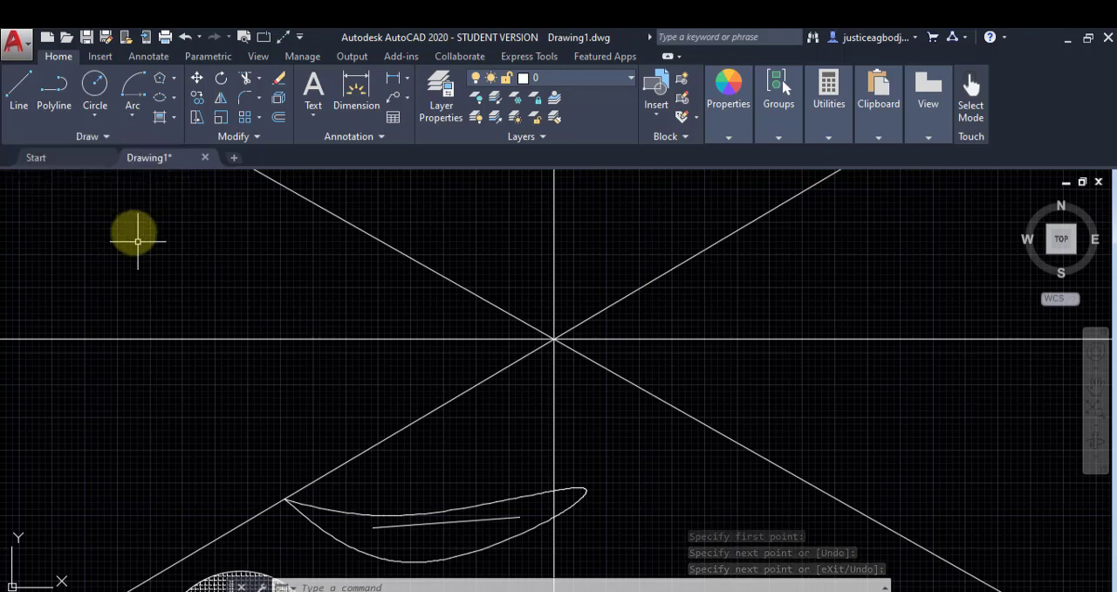
click(99, 140)
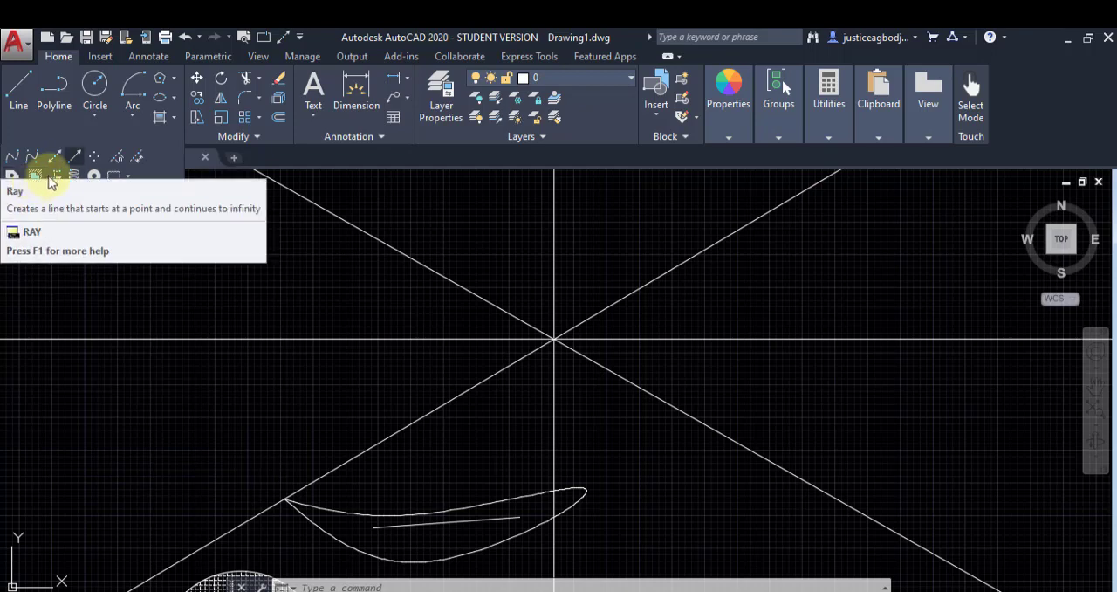
click(74, 159)
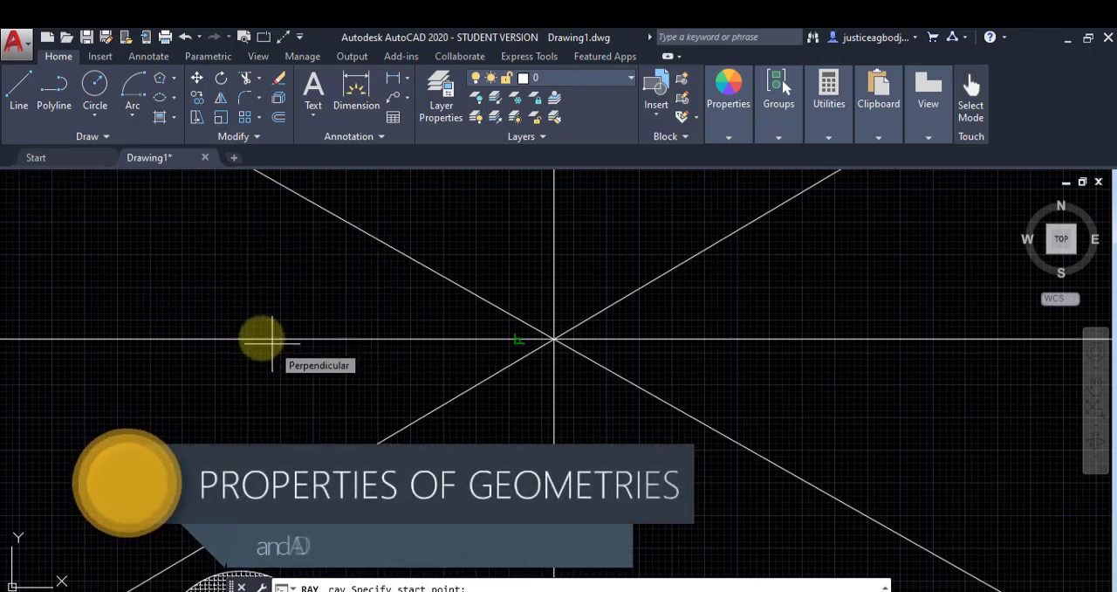
key(Escape)
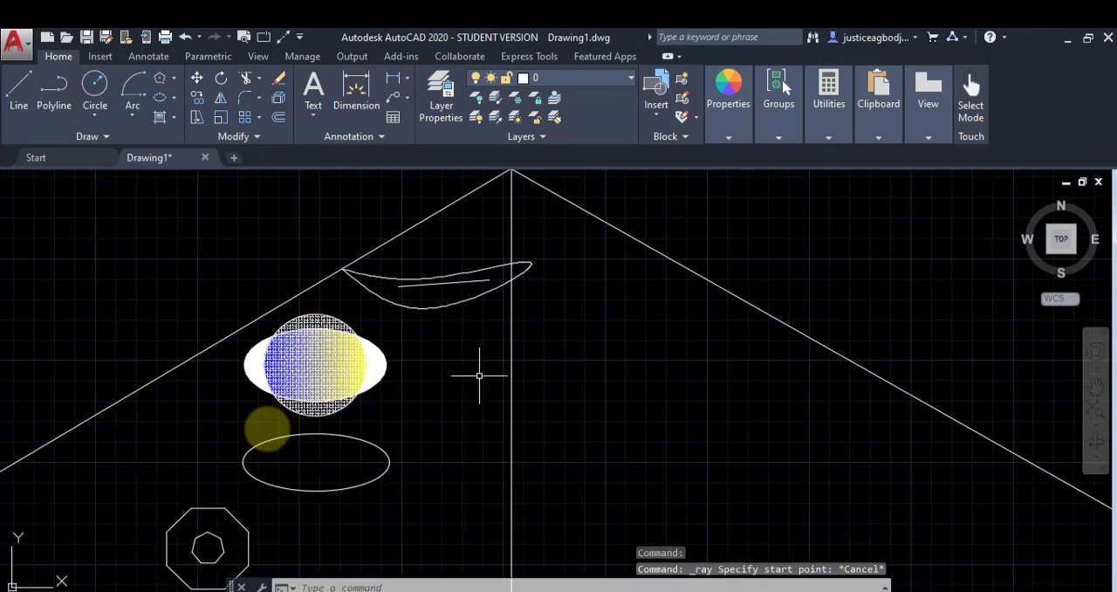
Step: Draw a single line about 1960 long, sloping down to the right, in the empty area right of the vertical construction line
middle_drag(326, 539, 302, 382)
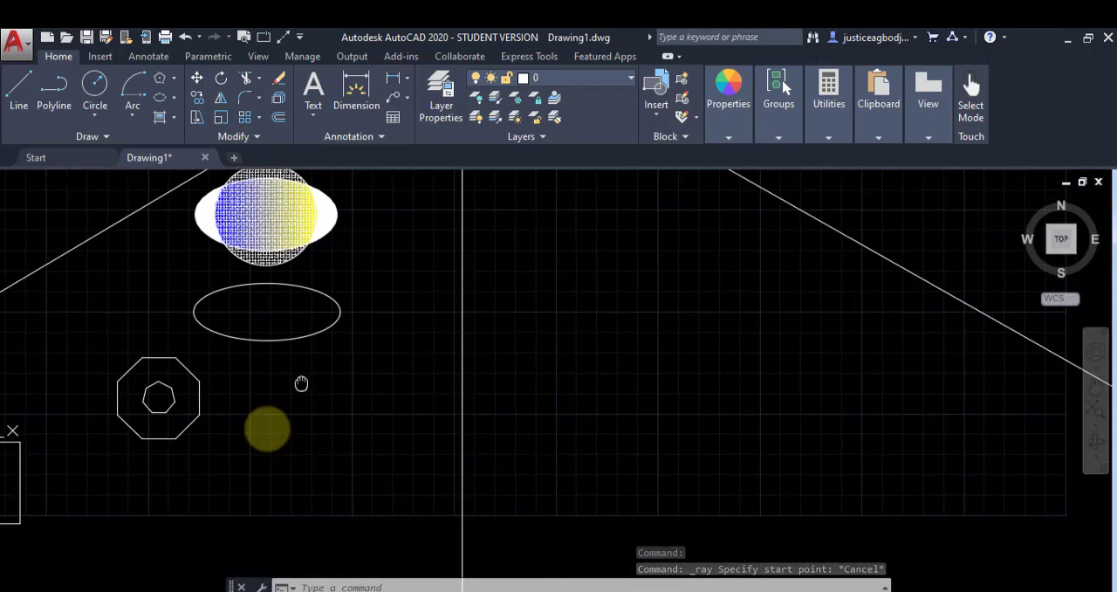
scroll(302, 382, down, 4)
middle_drag(393, 547, 470, 390)
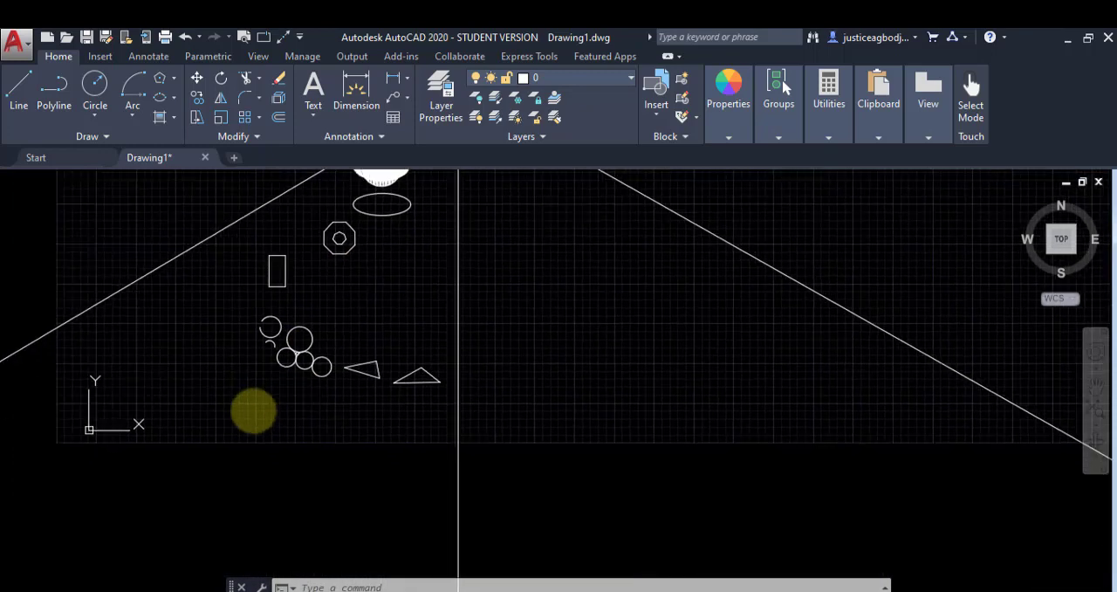
click(20, 96)
click(547, 312)
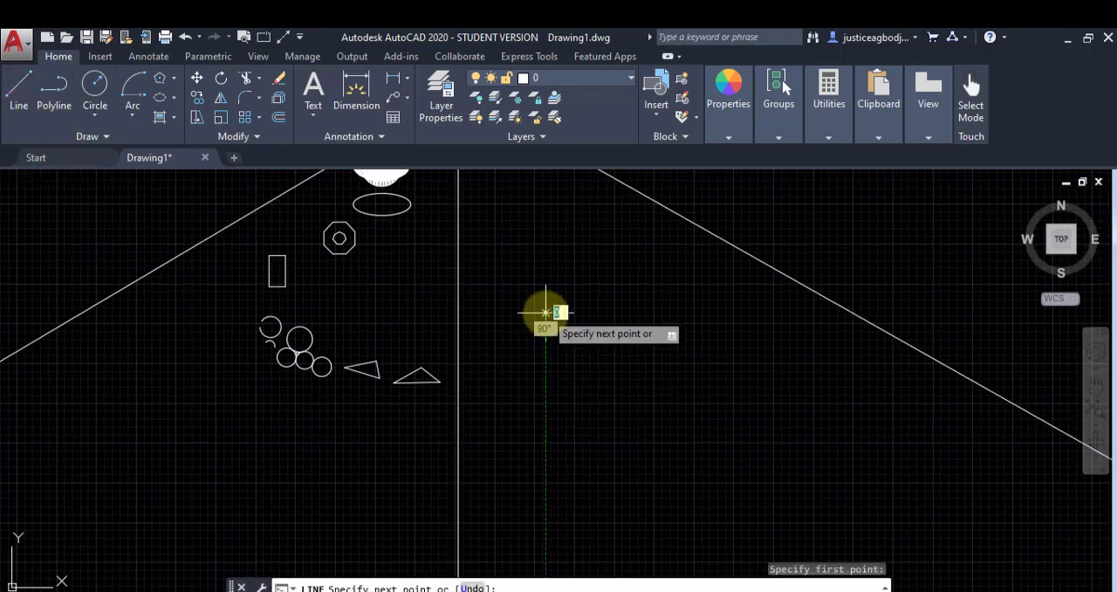
click(819, 459)
right_click(741, 332)
click(770, 343)
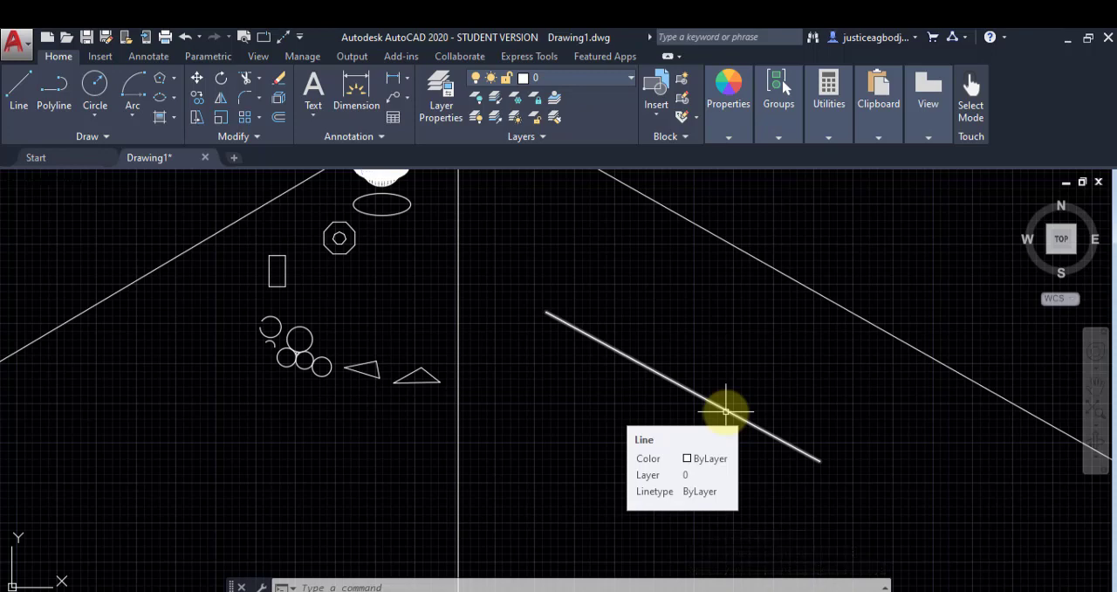
Step: Stretch the upper-left end of the sloping line outward by 500 along the line's own direction
click(726, 410)
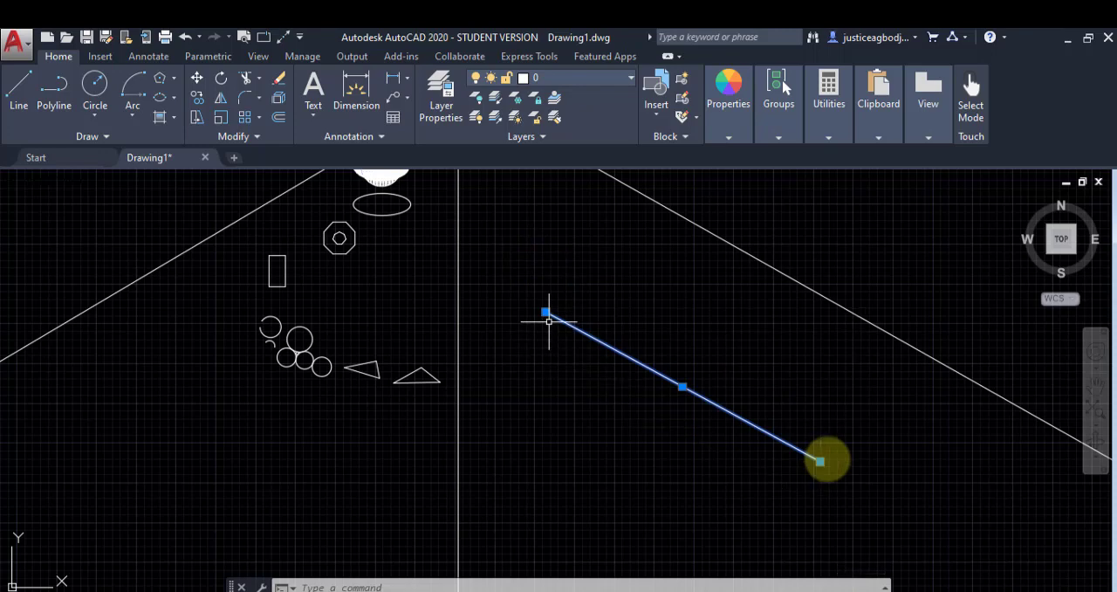
click(818, 459)
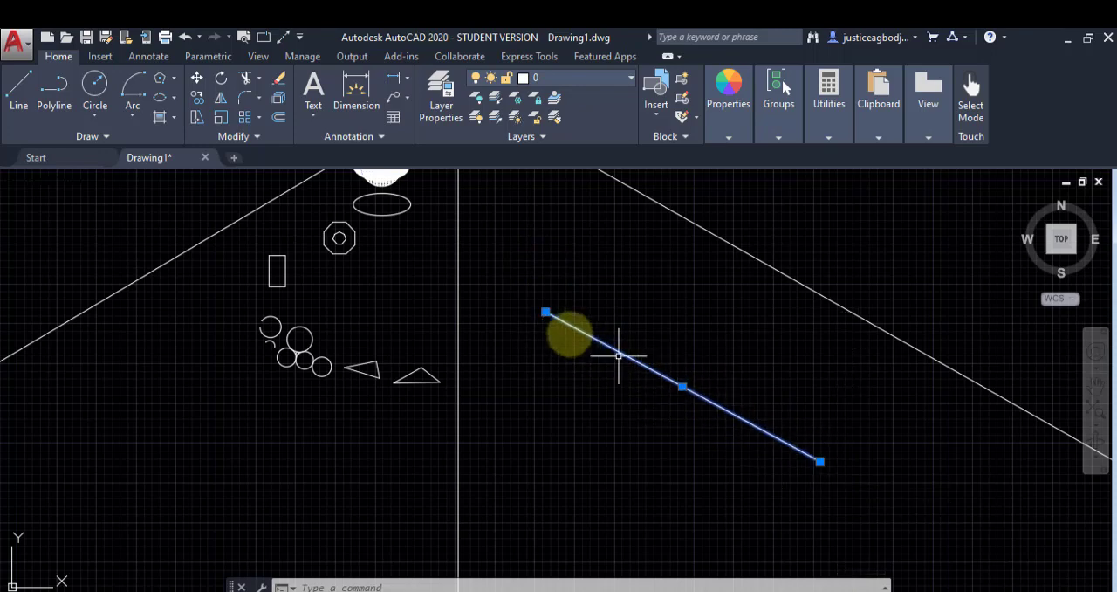
mouse_move(545, 312)
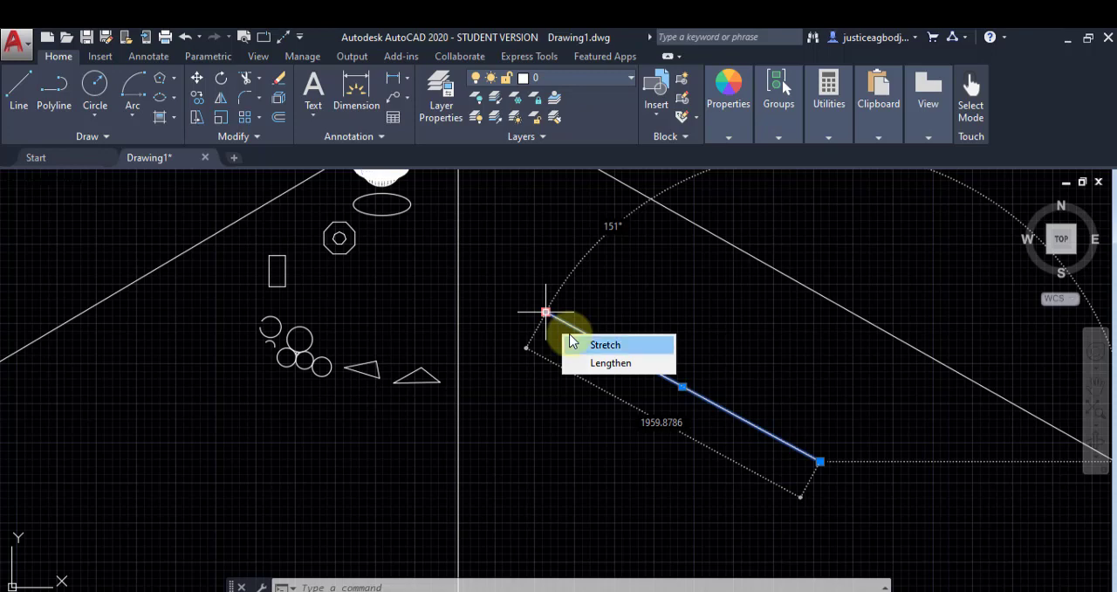
click(605, 345)
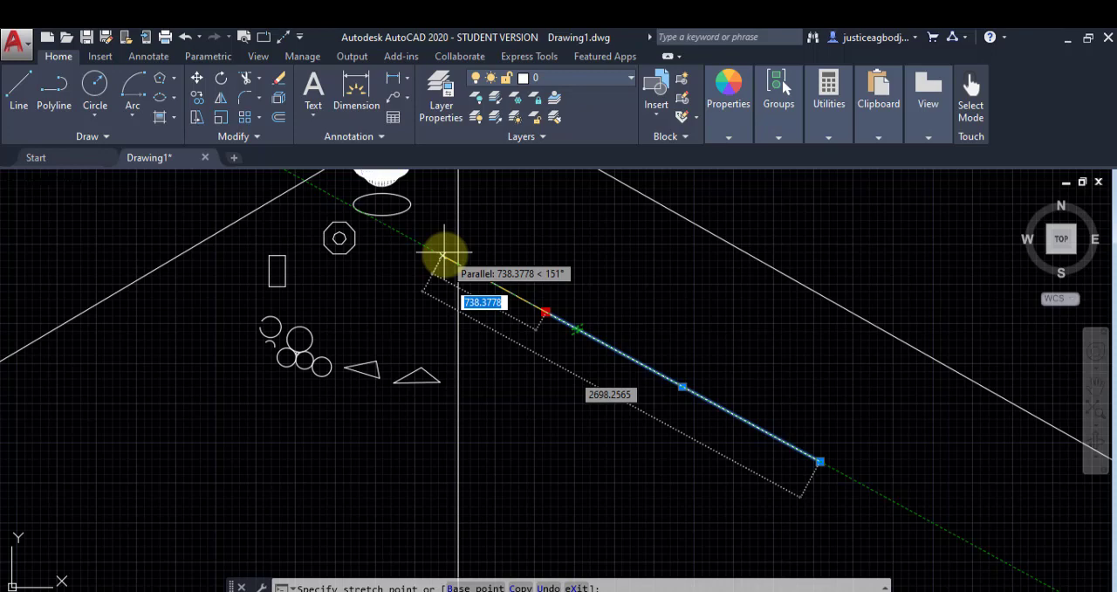
text(500)
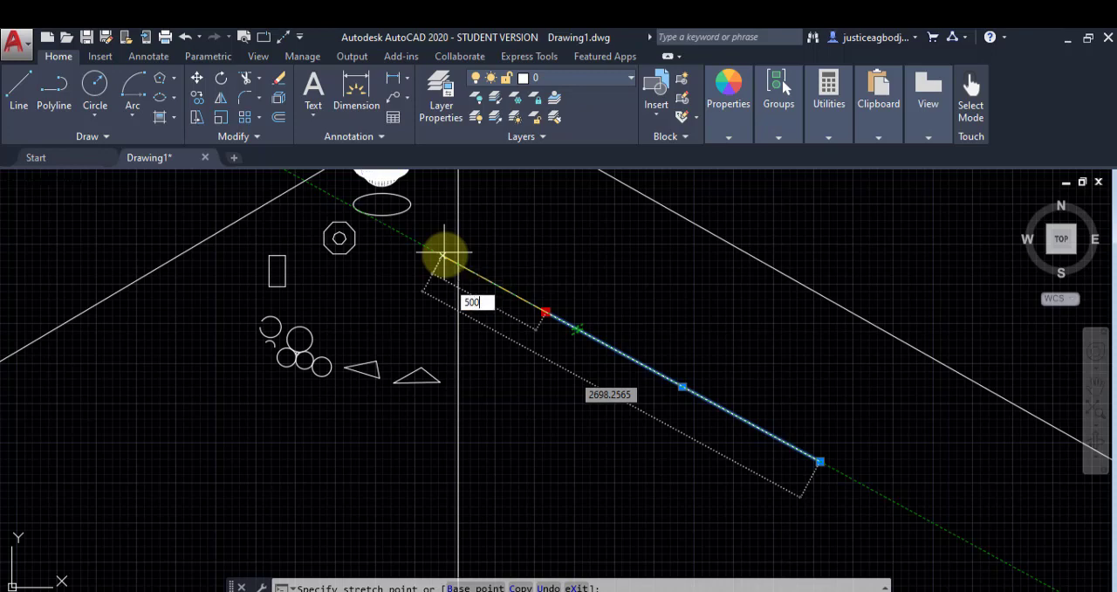
key(Return)
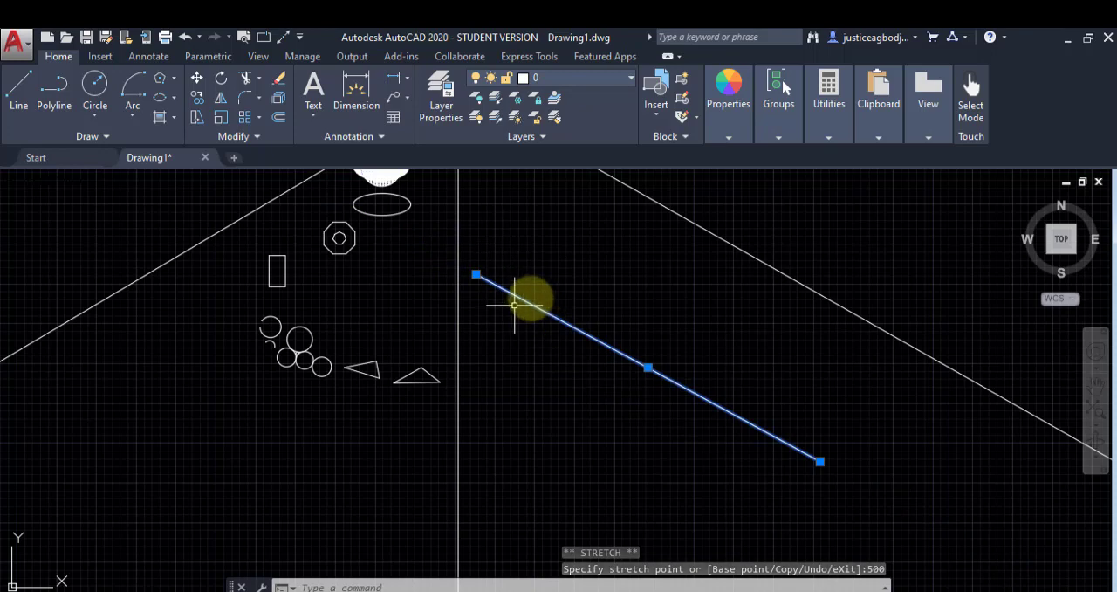
Step: Try to lengthen the sloping line from its upper-left end grip, and cancel the grip edit
mouse_move(475, 274)
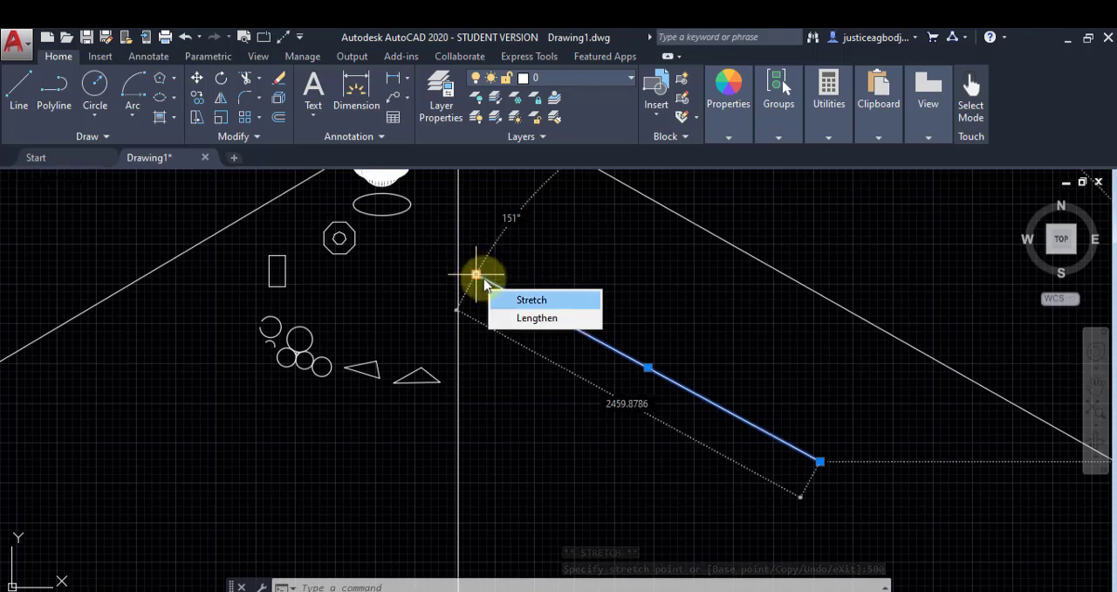
click(533, 317)
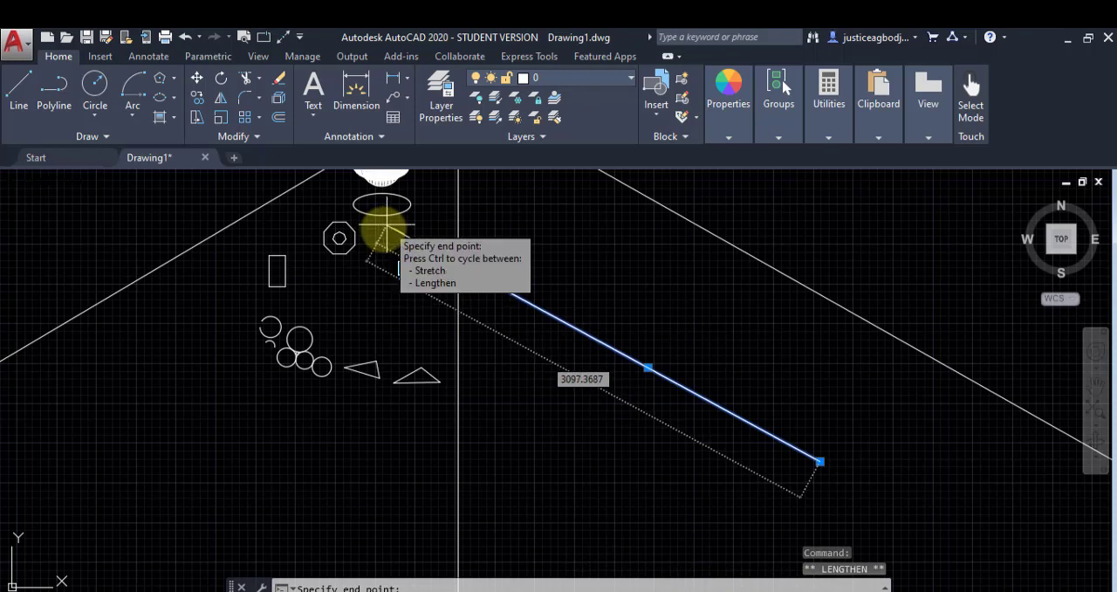
right_click(584, 252)
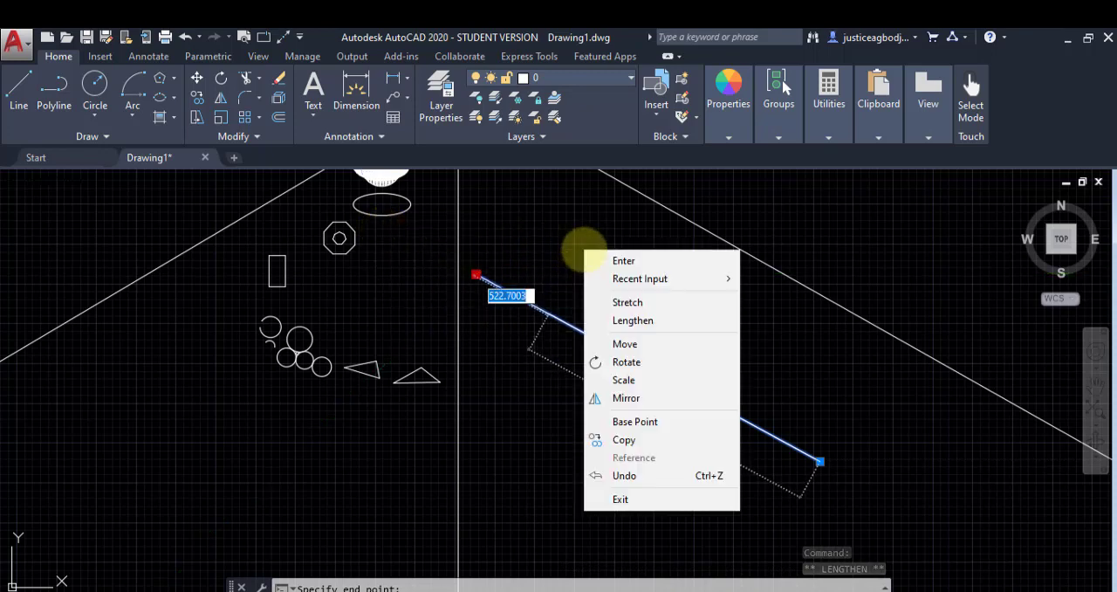
click(608, 262)
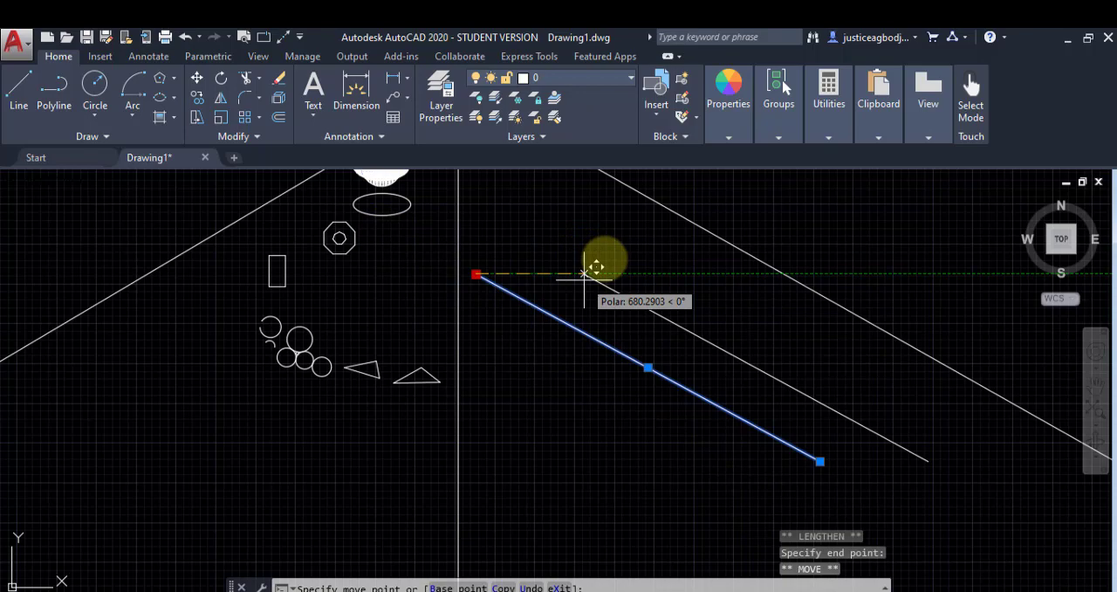
key(Escape)
Step: Select the ellipse below the hatched shape and the upright rectangle to display their grips
scroll(387, 255, up, 2)
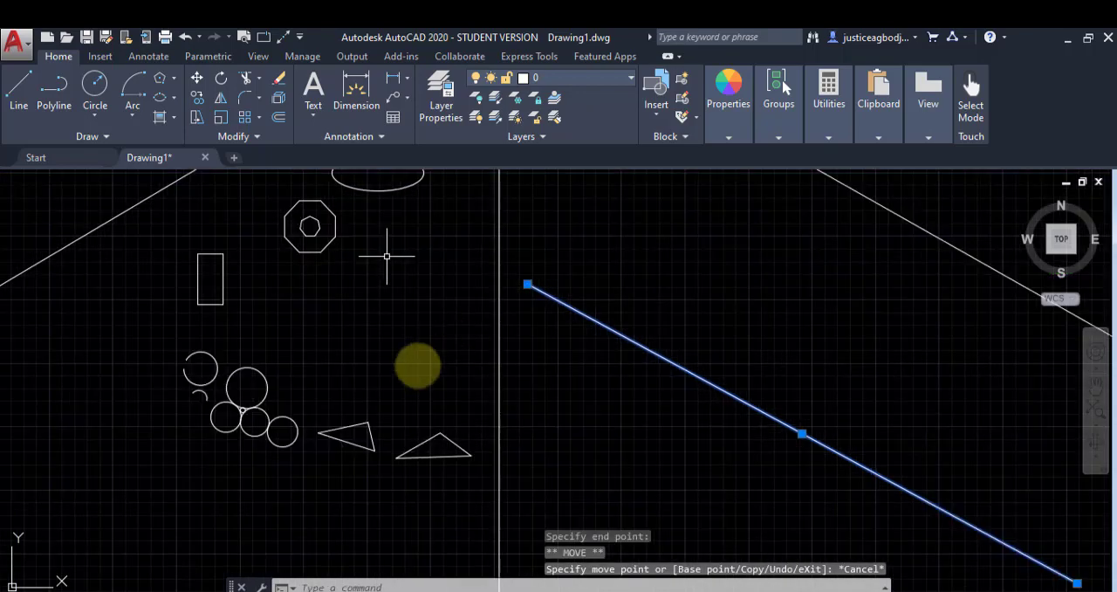
middle_drag(387, 256, 404, 375)
scroll(397, 359, up, 2)
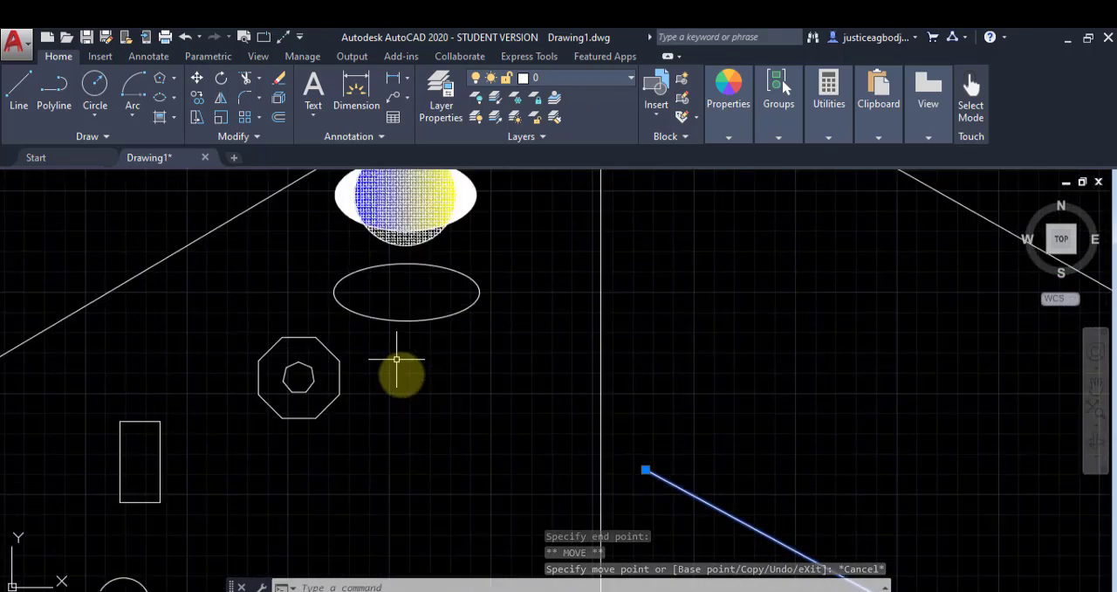
click(407, 319)
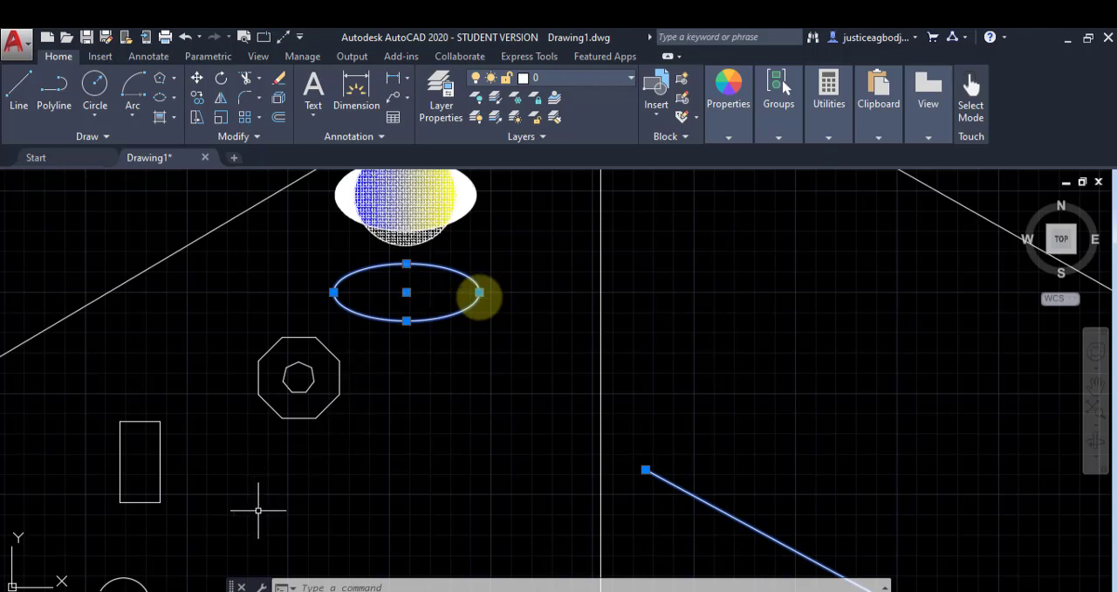
mouse_move(257, 512)
middle_down()
mouse_move(471, 490)
mouse_move(584, 460)
middle_up()
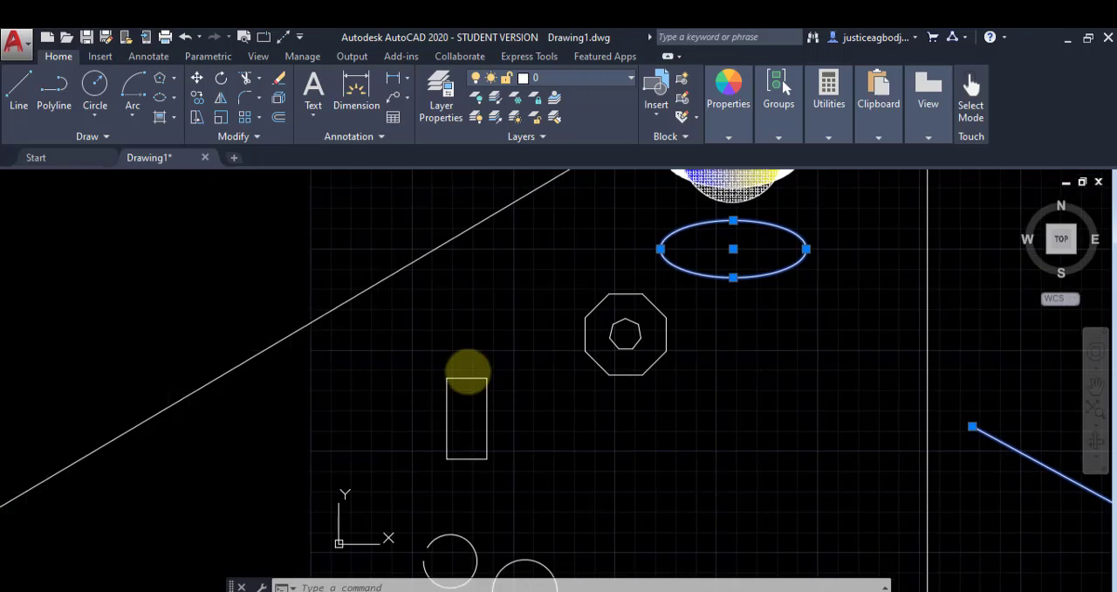
click(468, 376)
scroll(459, 432, up, 5)
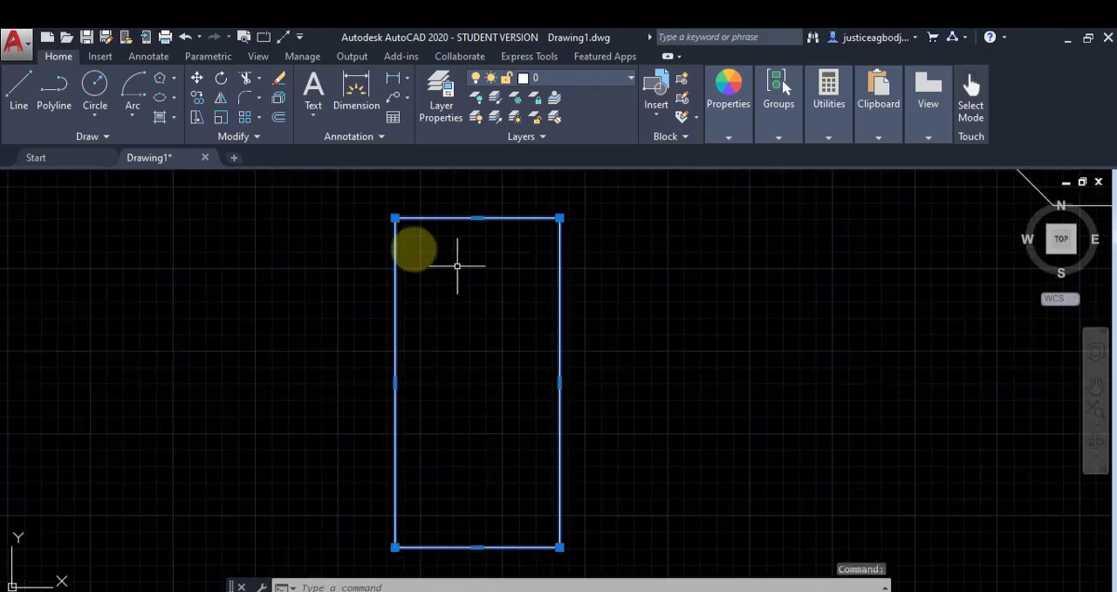
Step: Try stretching the rectangle's upper-left vertex with its grip, putting it back on its original corner each time
mouse_move(397, 219)
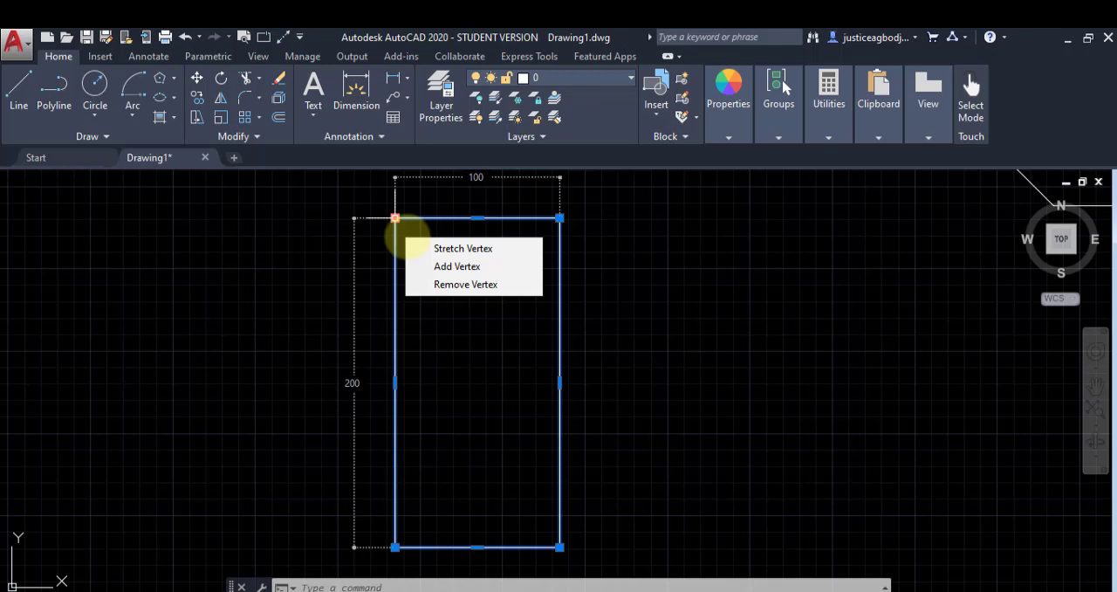
click(438, 248)
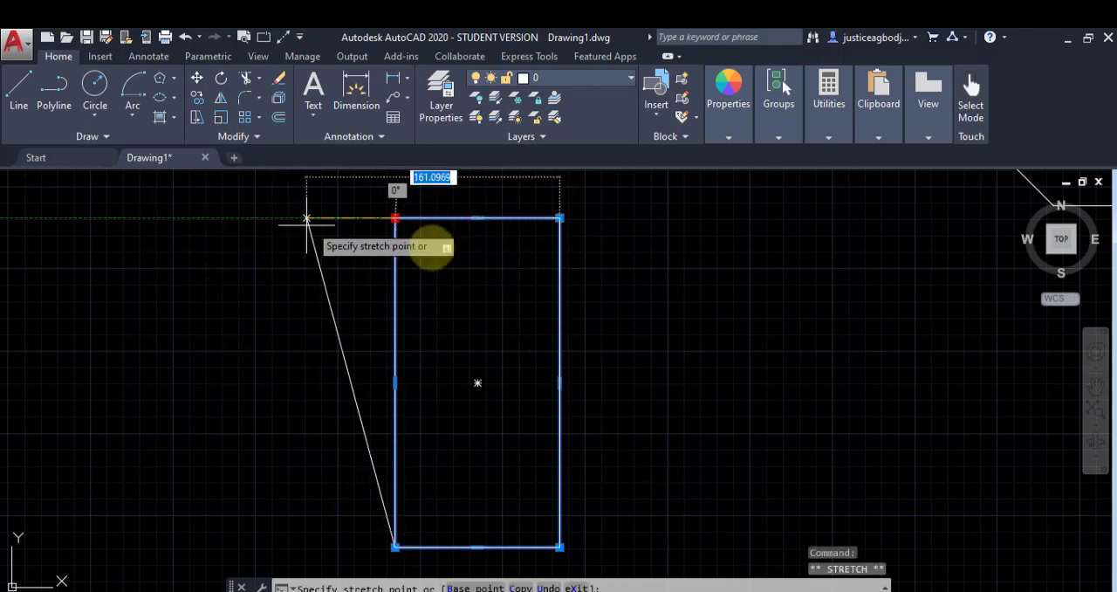
click(395, 217)
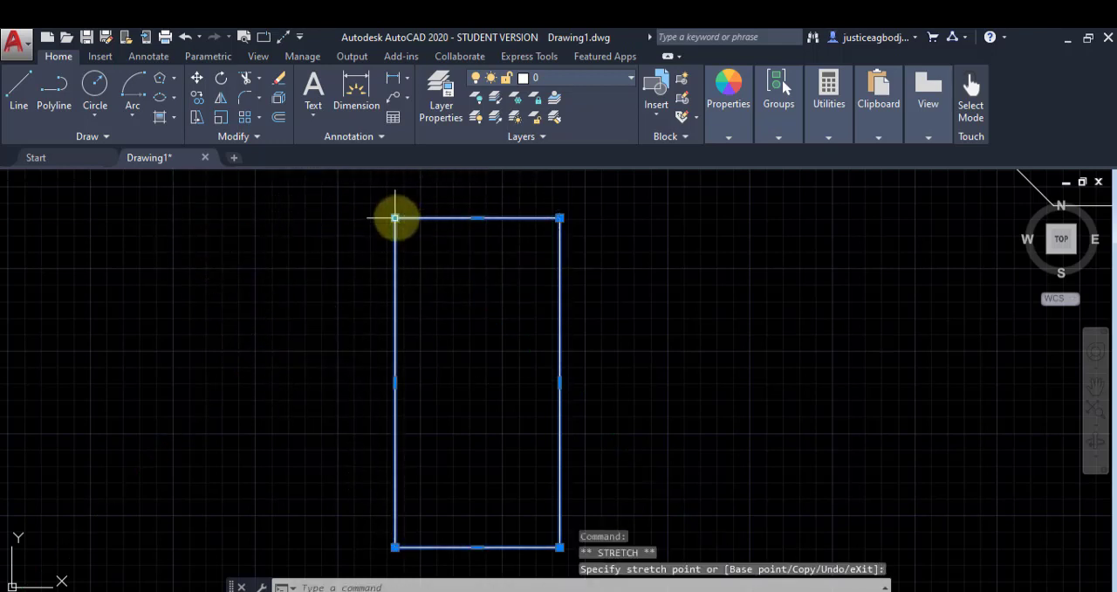
click(395, 217)
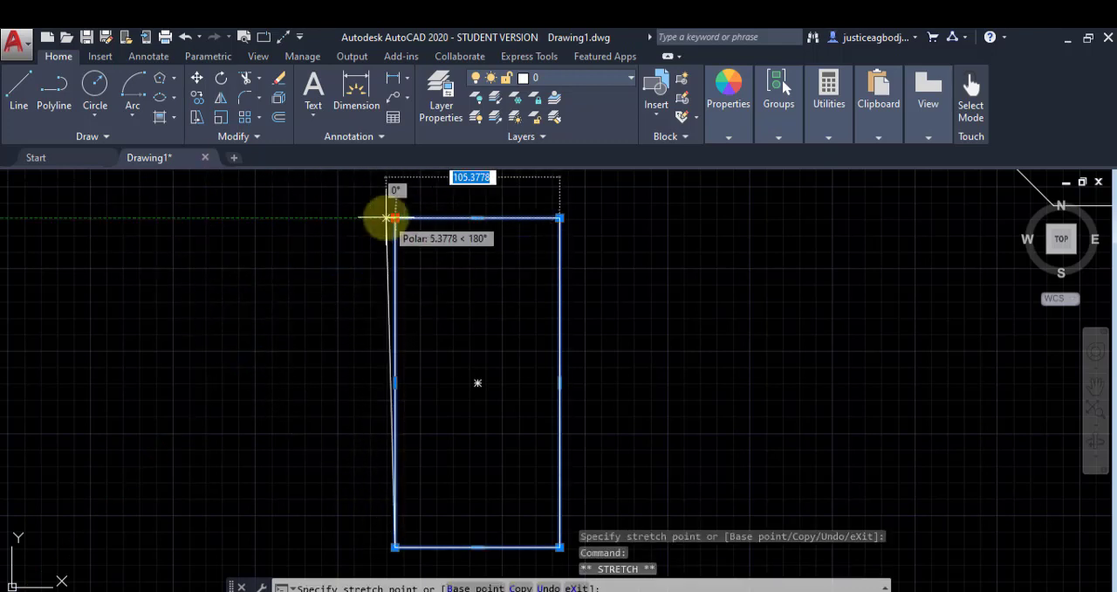
click(392, 217)
click(395, 217)
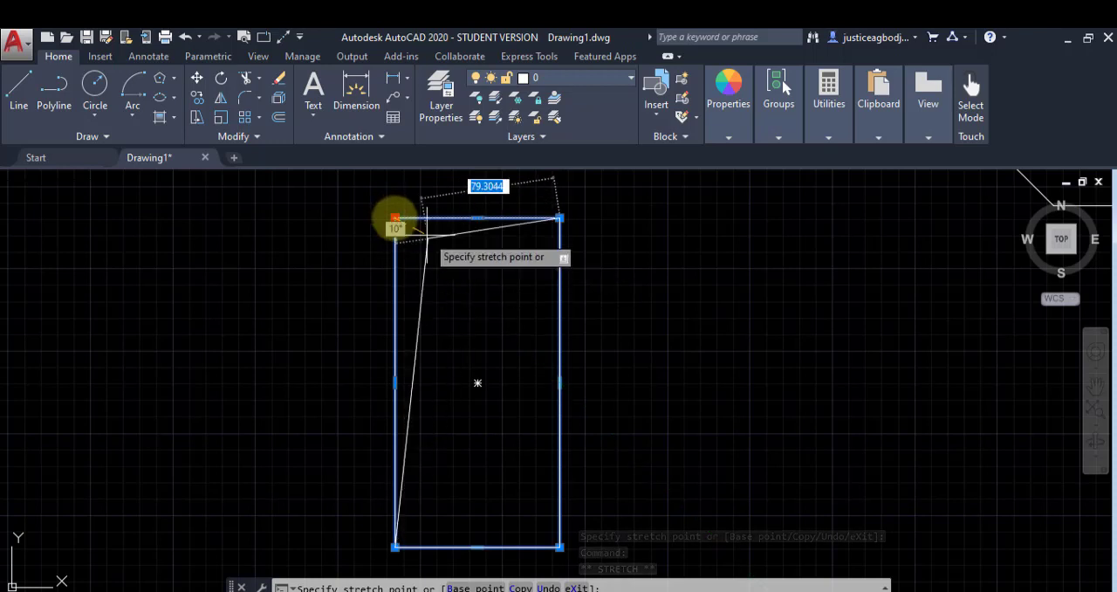
click(396, 218)
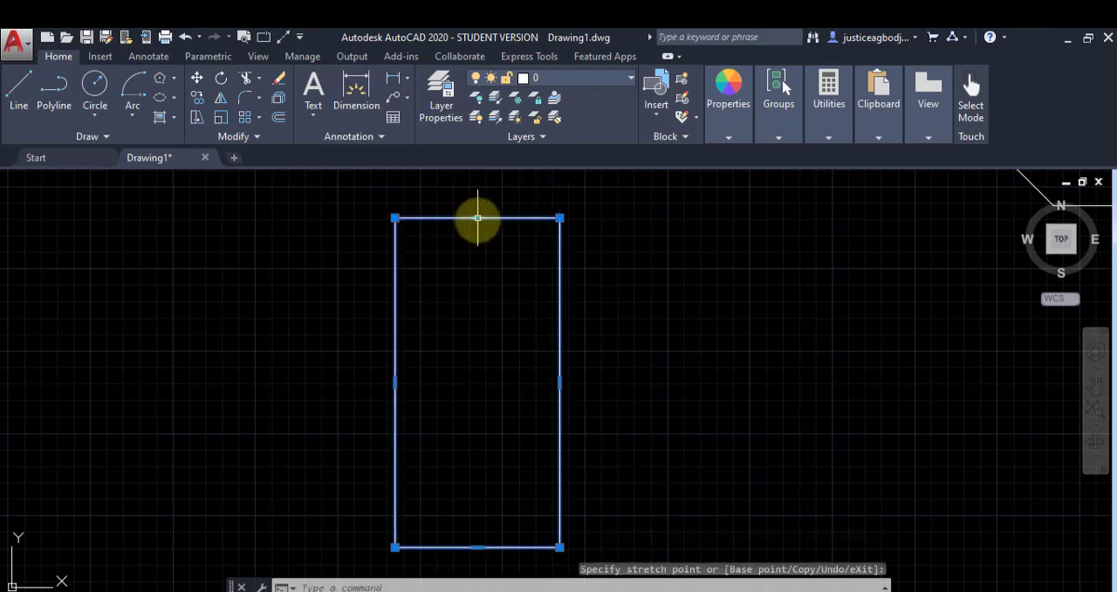
Step: Try stretching the rectangle's top edge from its midpoint grip and place it back at its original position
mouse_move(477, 218)
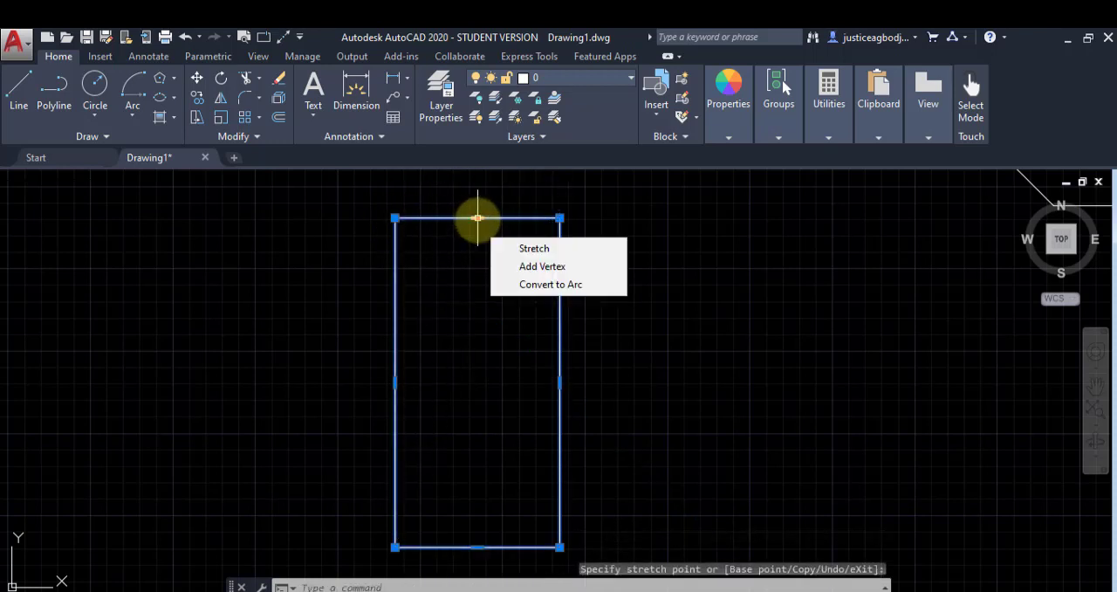
click(478, 217)
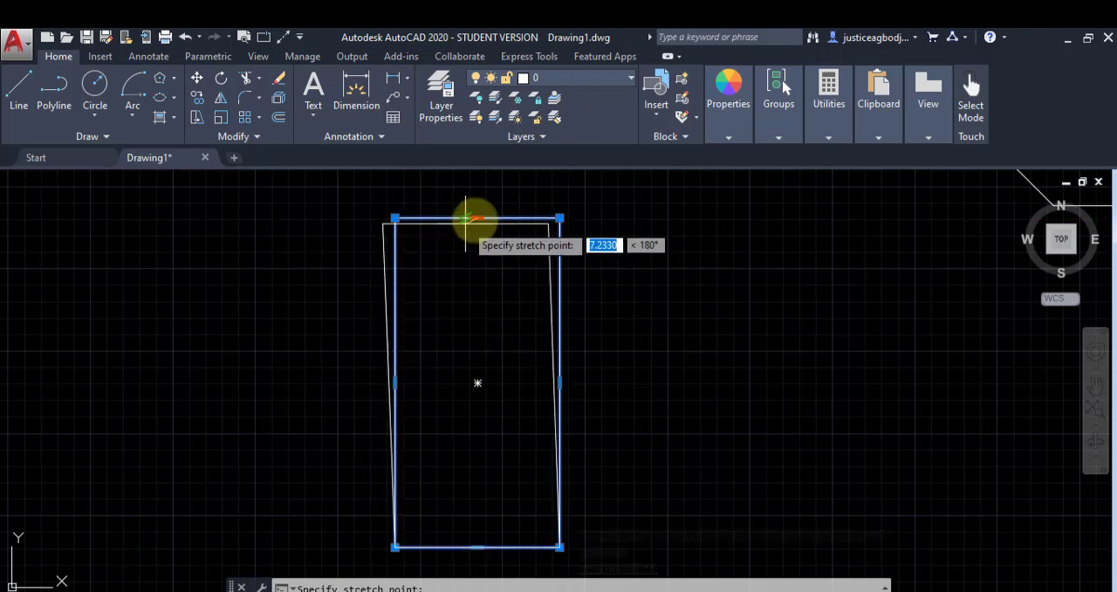
click(478, 217)
Step: Select the nearly closed arc below the rectangle and show the grip options at its upper endpoint
scroll(686, 341, down, 4)
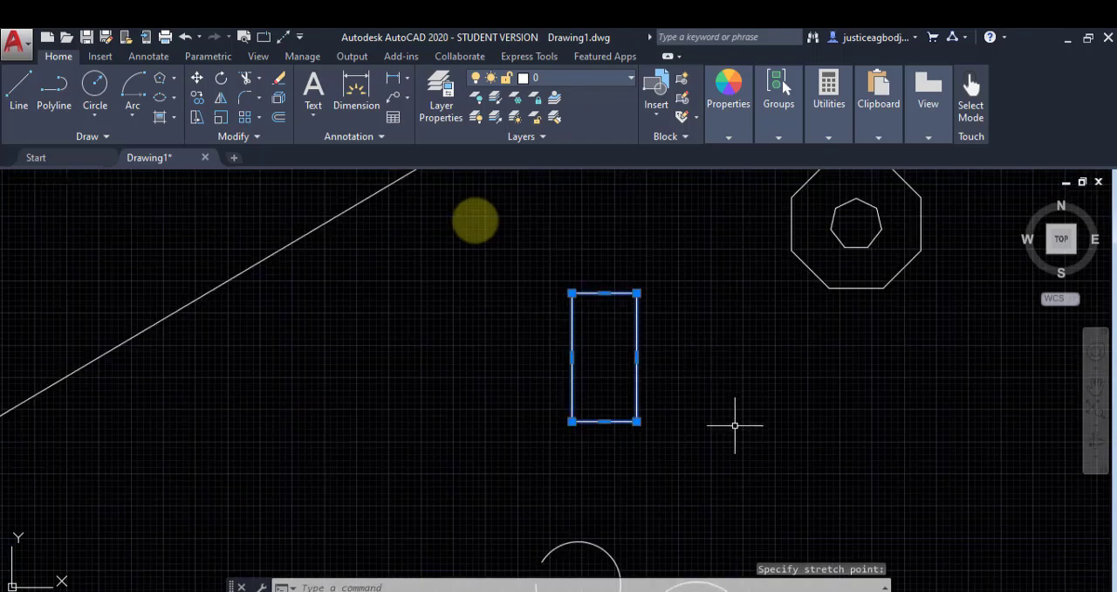
middle_drag(733, 424, 617, 276)
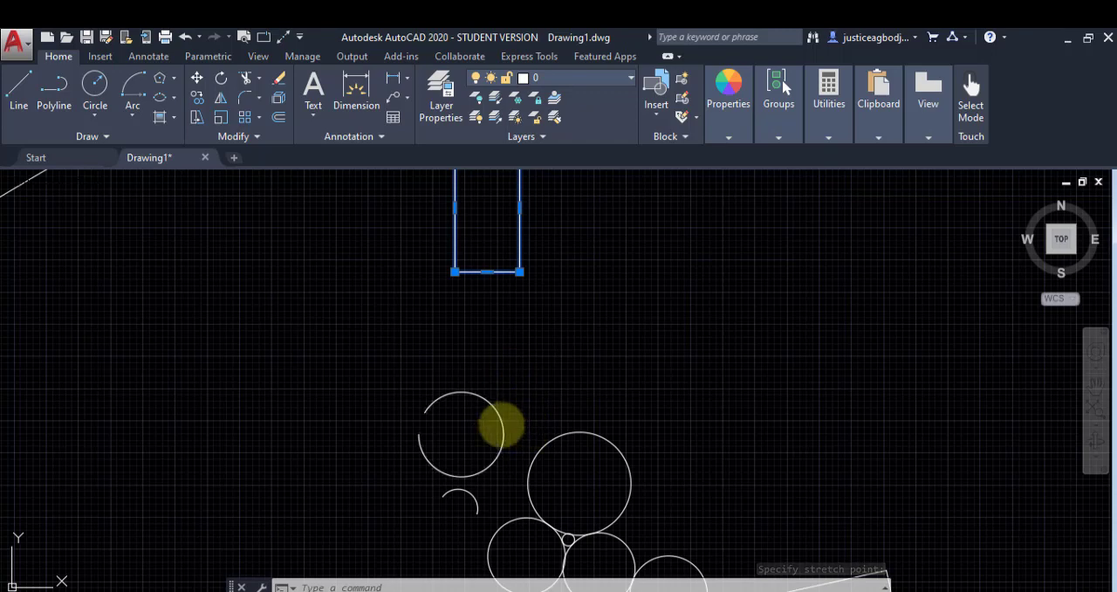
click(503, 426)
mouse_move(424, 411)
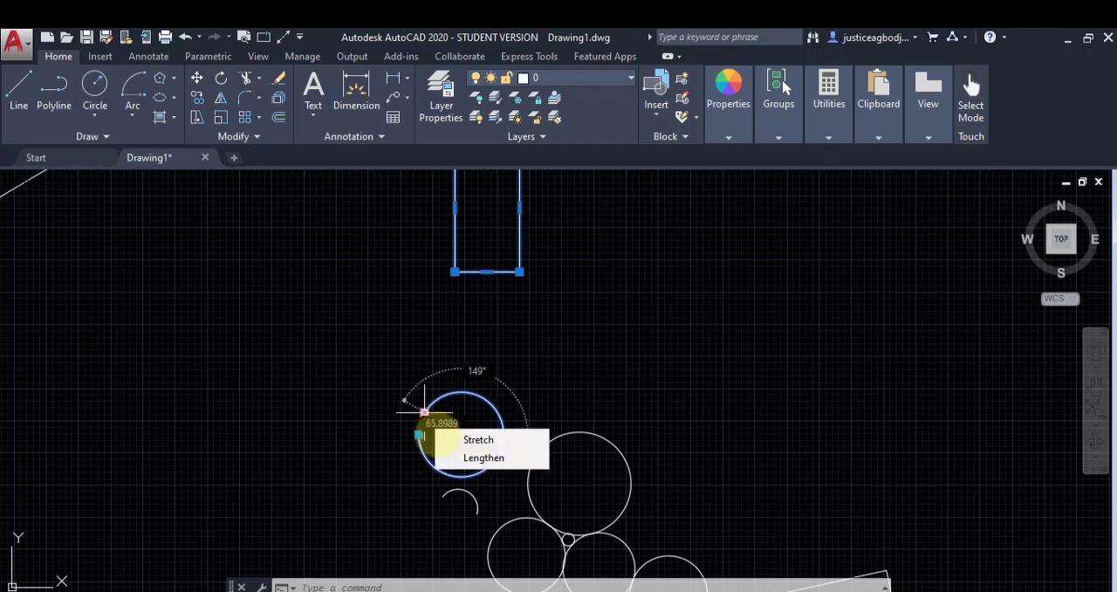
Step: Start a circle centred in the empty area right of the octagon and cancel it before setting the radius
scroll(150, 436, down, 5)
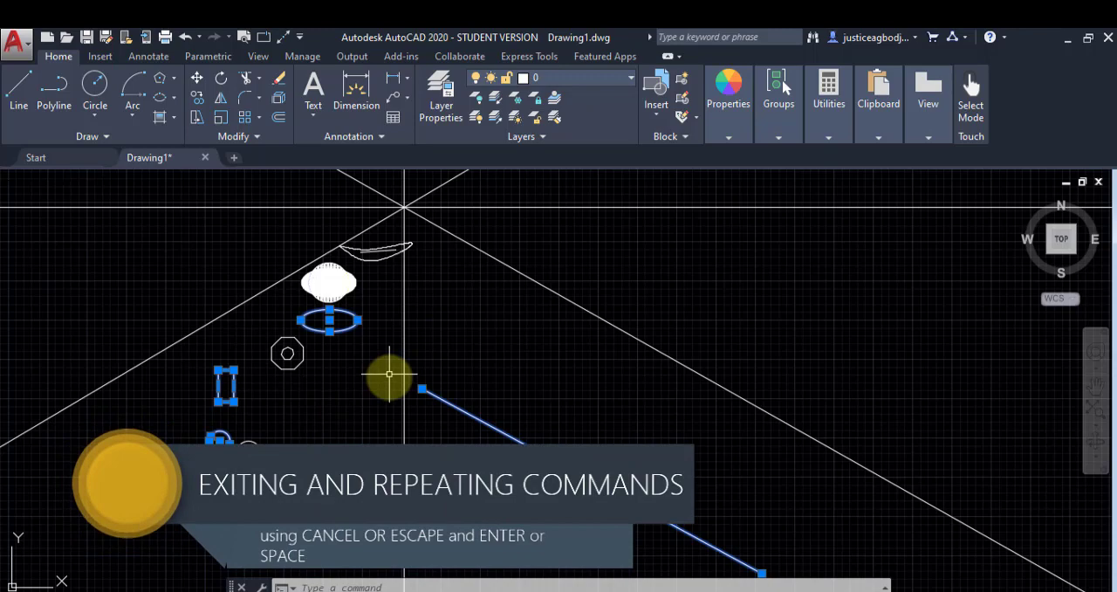
middle_drag(317, 408, 442, 437)
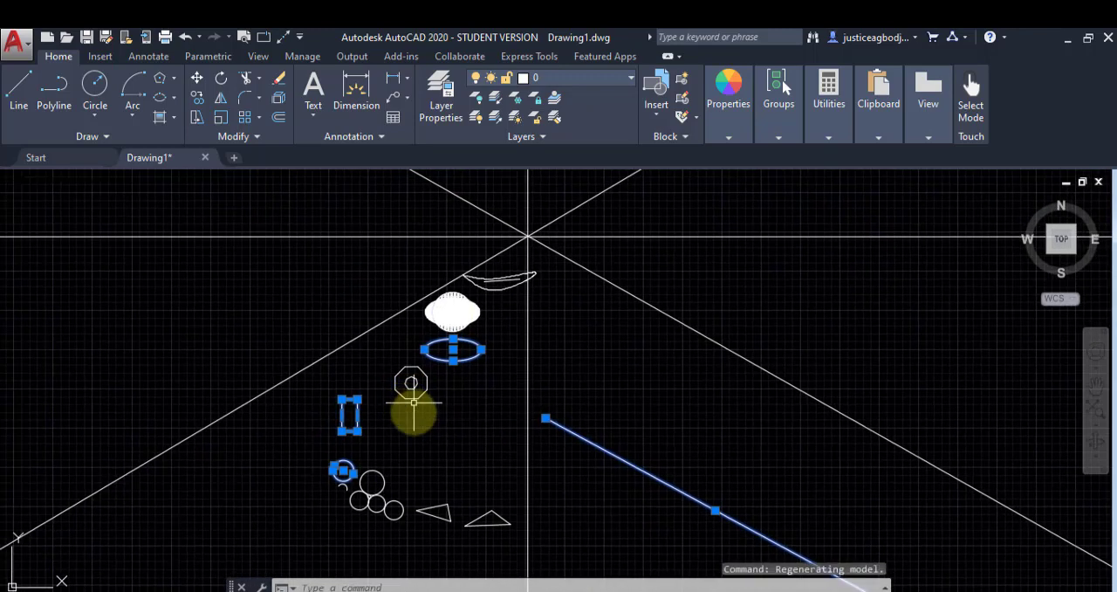
scroll(414, 402, up, 8)
scroll(413, 402, down, 3)
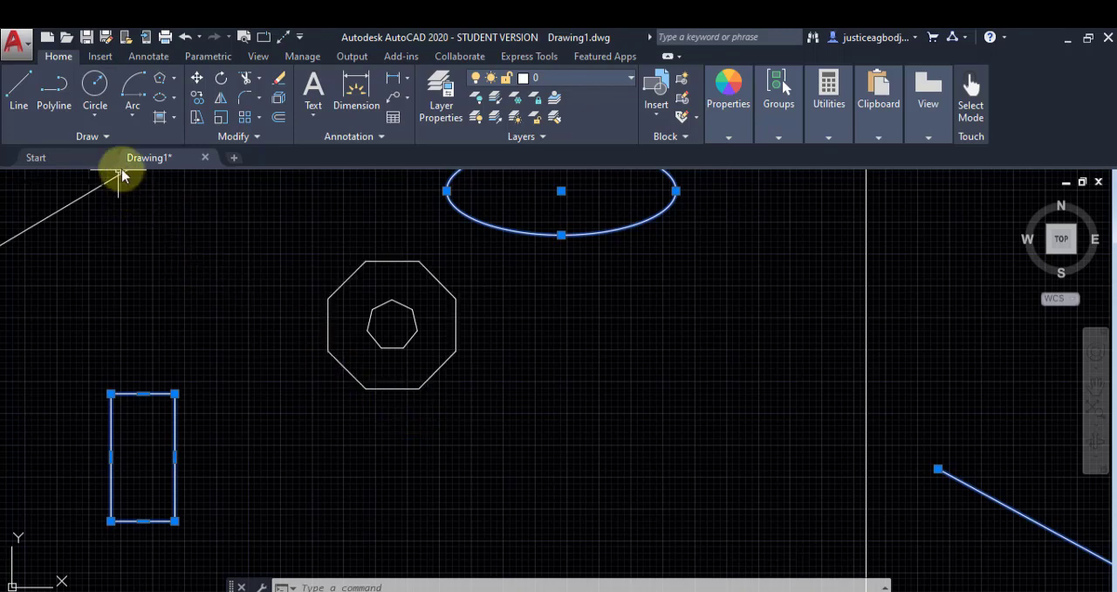
click(93, 85)
click(598, 326)
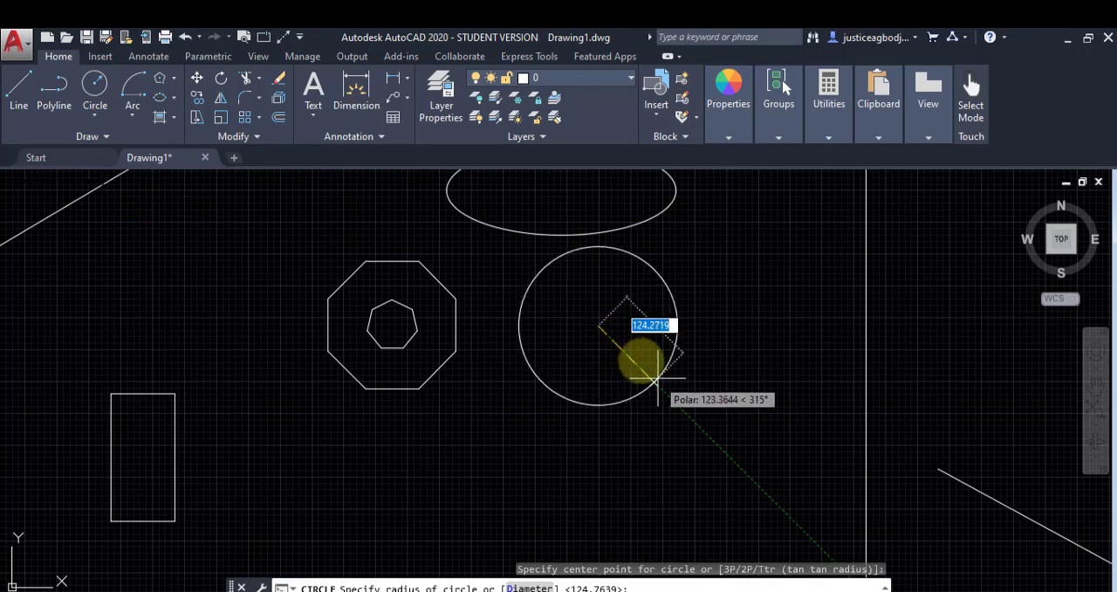
key(Escape)
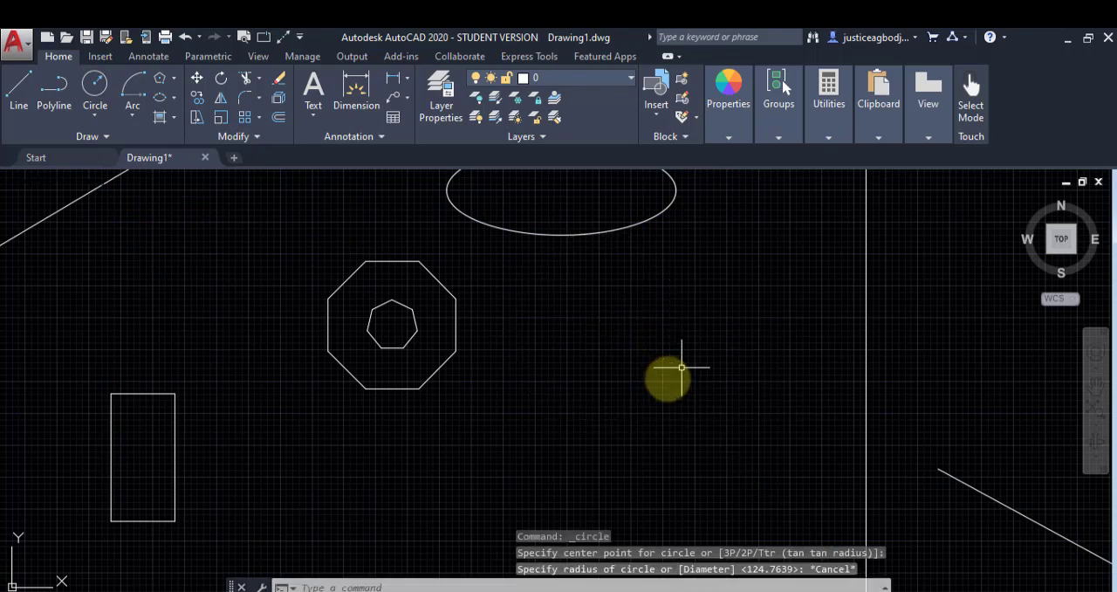
Step: Start another circle centred below the ellipse and cancel it from the command options at the radius stage
click(94, 94)
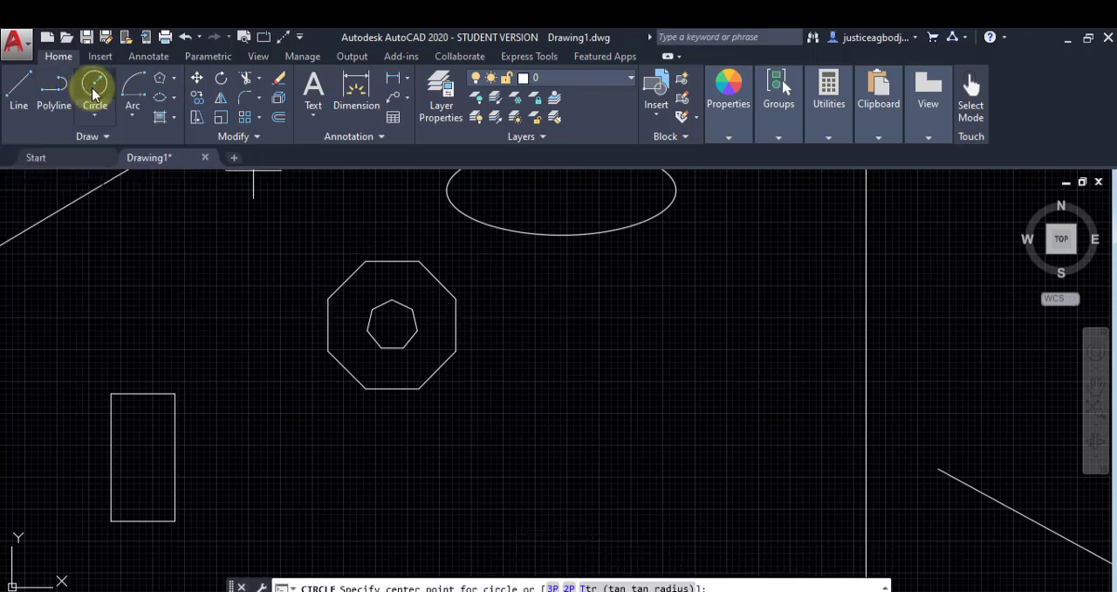
click(577, 315)
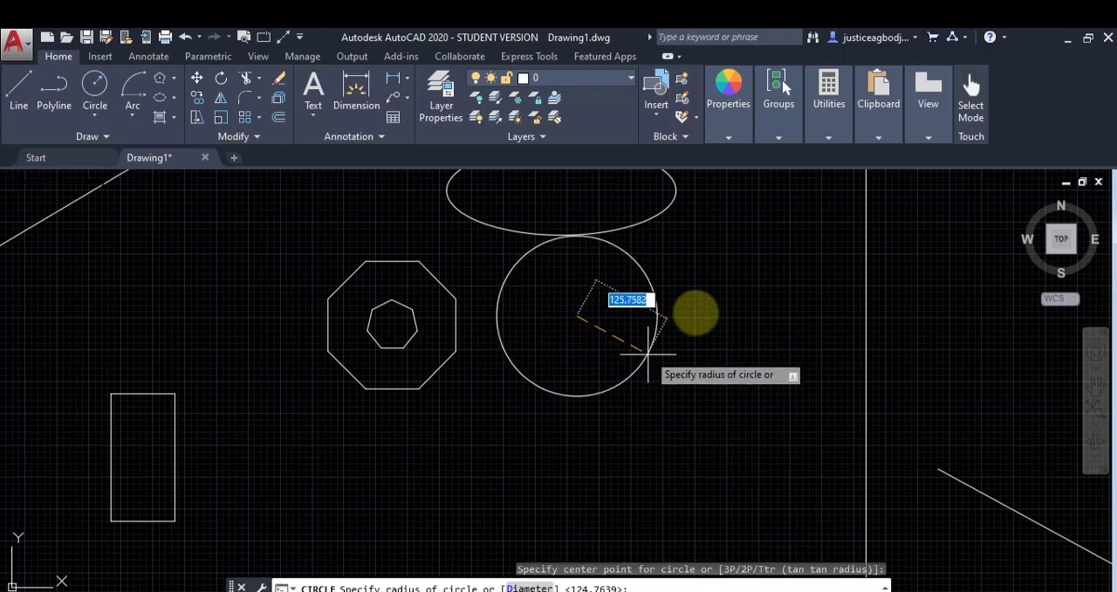
right_click(698, 315)
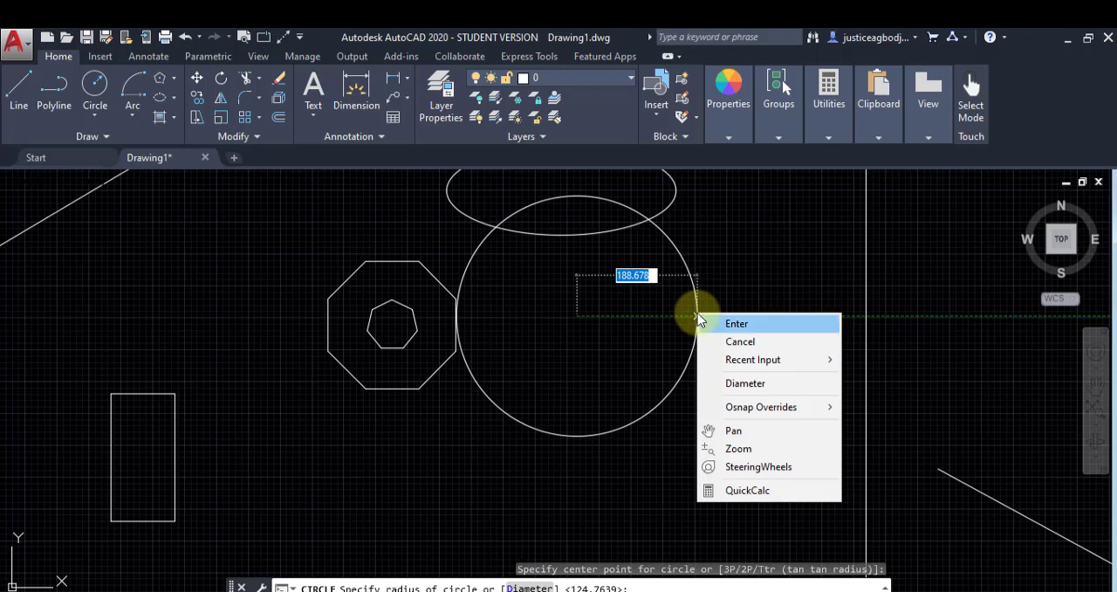
click(738, 342)
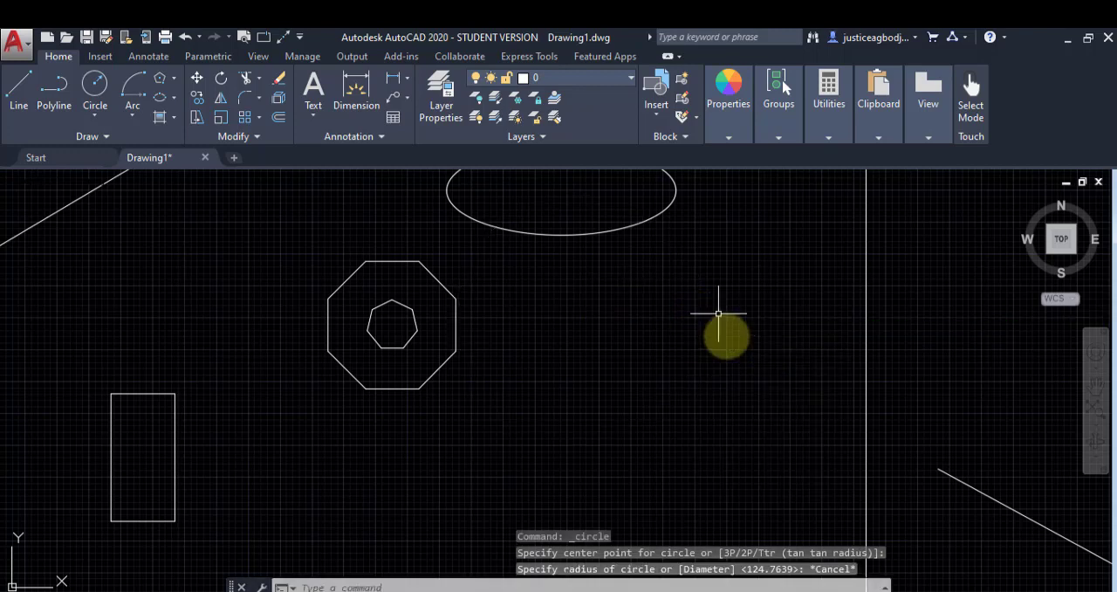
Step: Draw a circle centred right of the octagon and below the ellipse, accepting the default radius of 124.7639
click(92, 97)
click(527, 297)
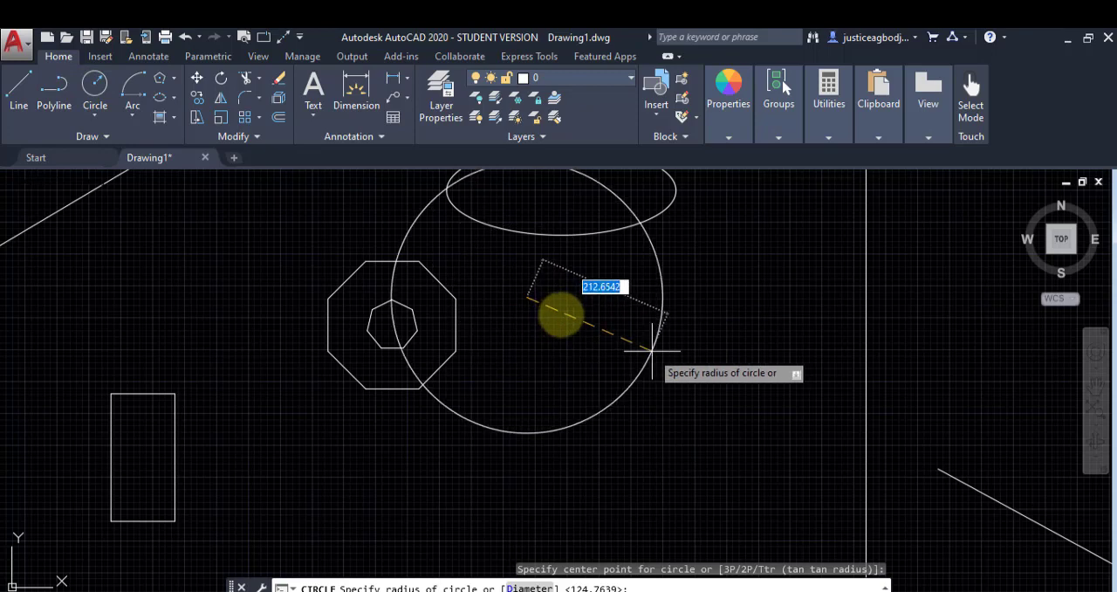
right_click(659, 298)
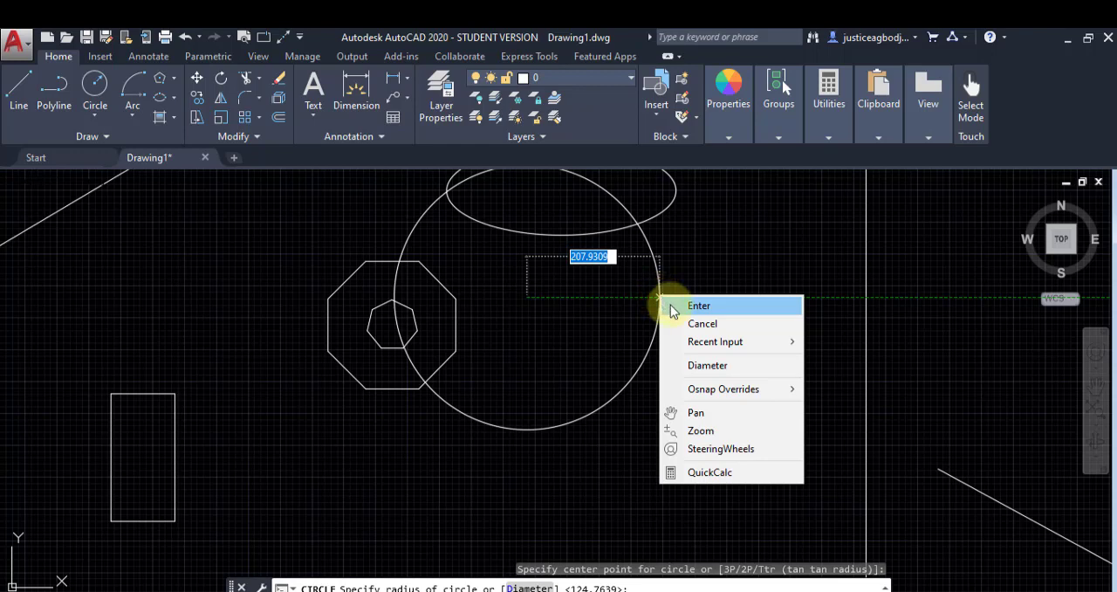
click(673, 305)
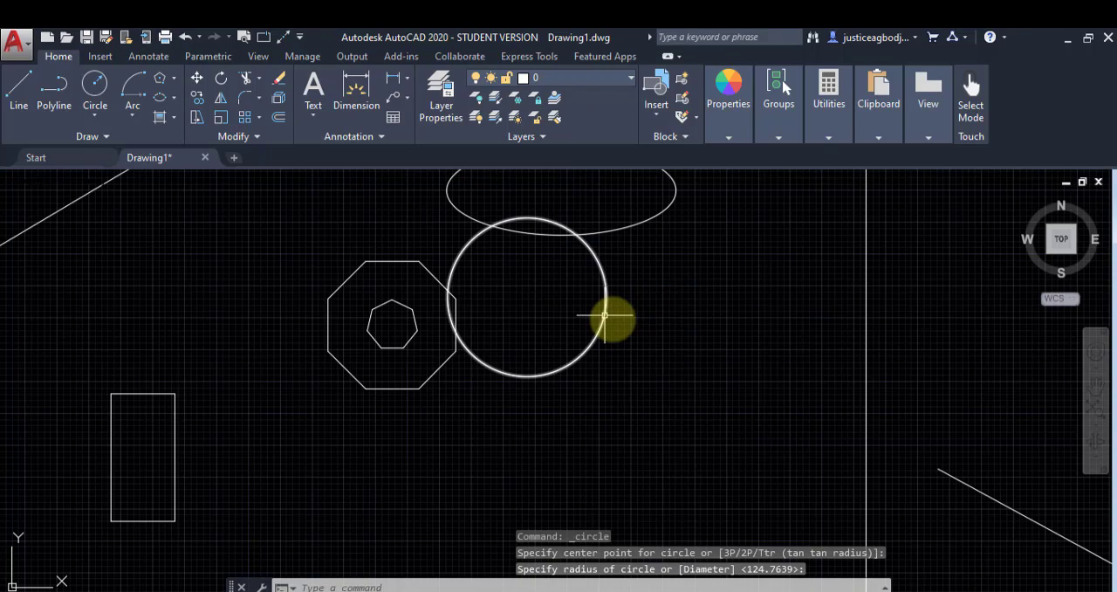
Step: Start the Circle command with its alias C and reveal the additional draw tools
scroll(605, 316, down, 5)
scroll(606, 311, up, 5)
scroll(611, 289, down, 3)
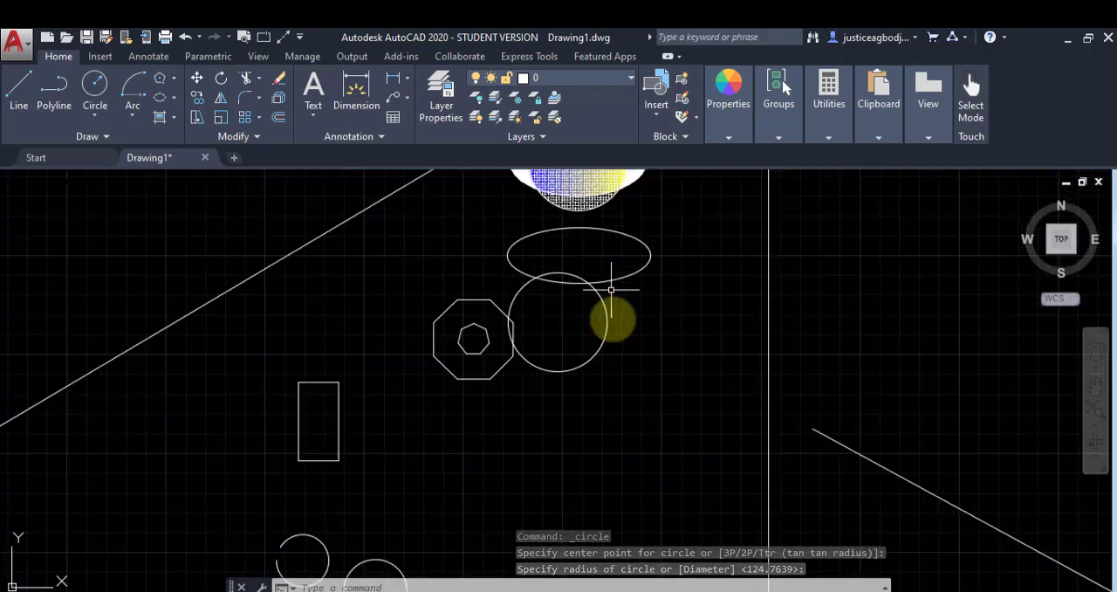
mouse_move(306, 286)
middle_down()
mouse_move(337, 292)
mouse_move(398, 386)
middle_up()
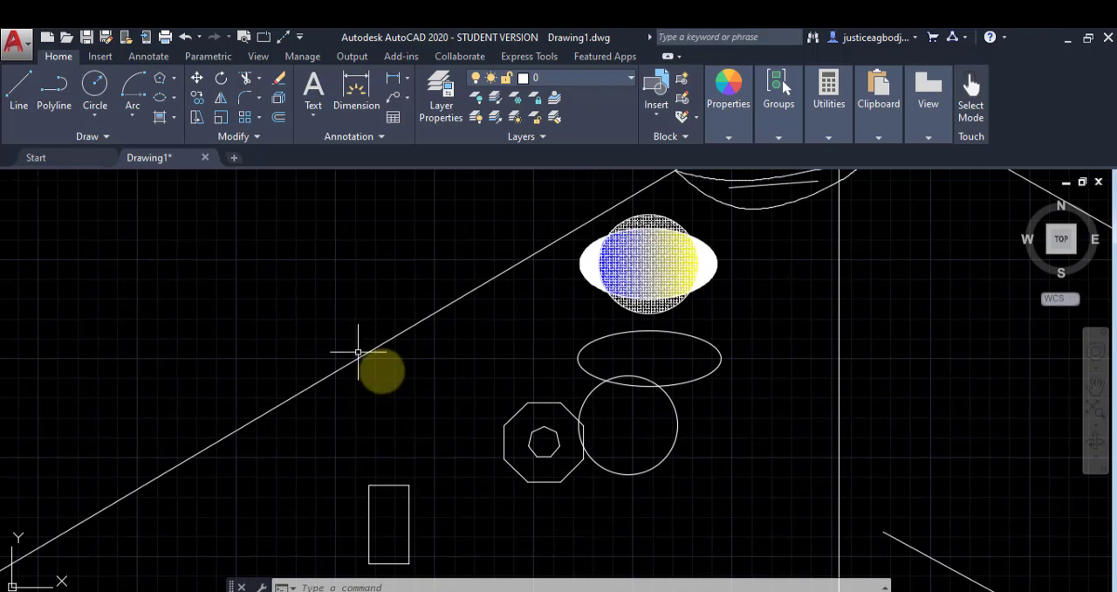
text(c)
key(Return)
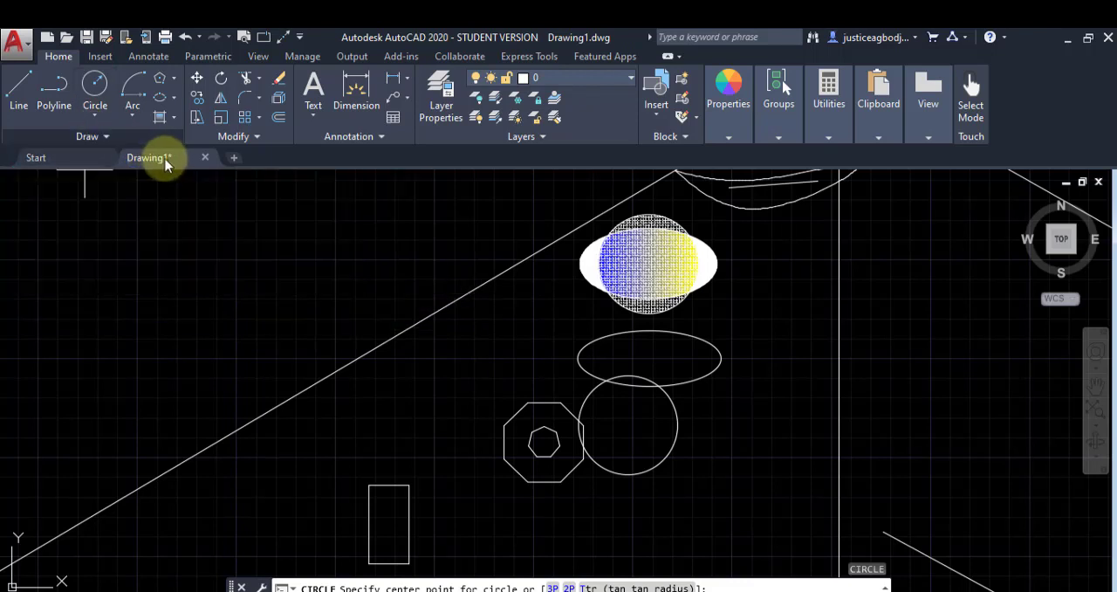
click(125, 137)
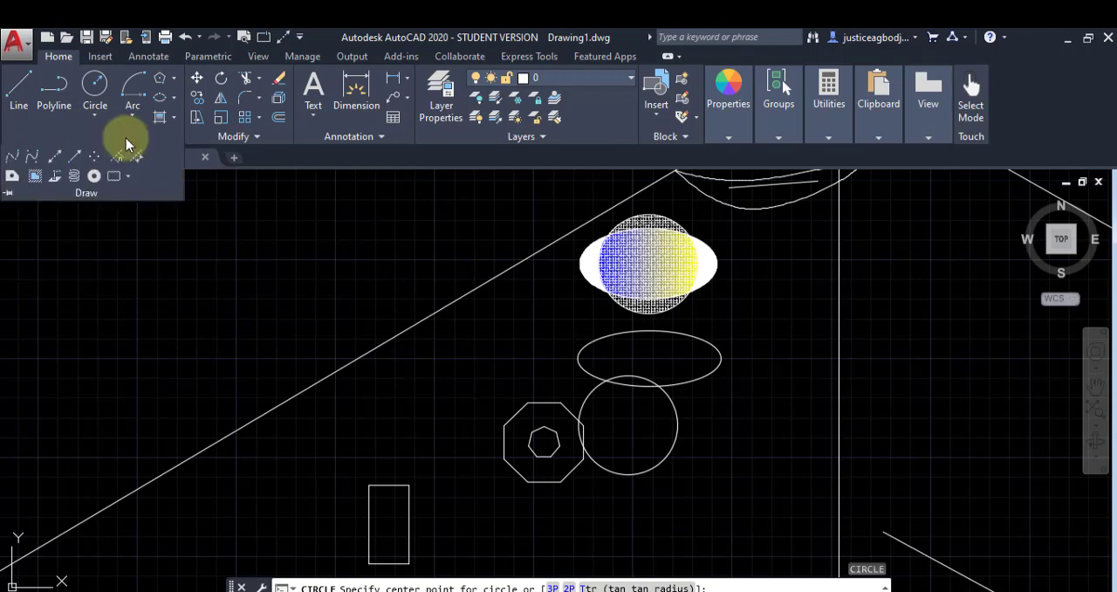